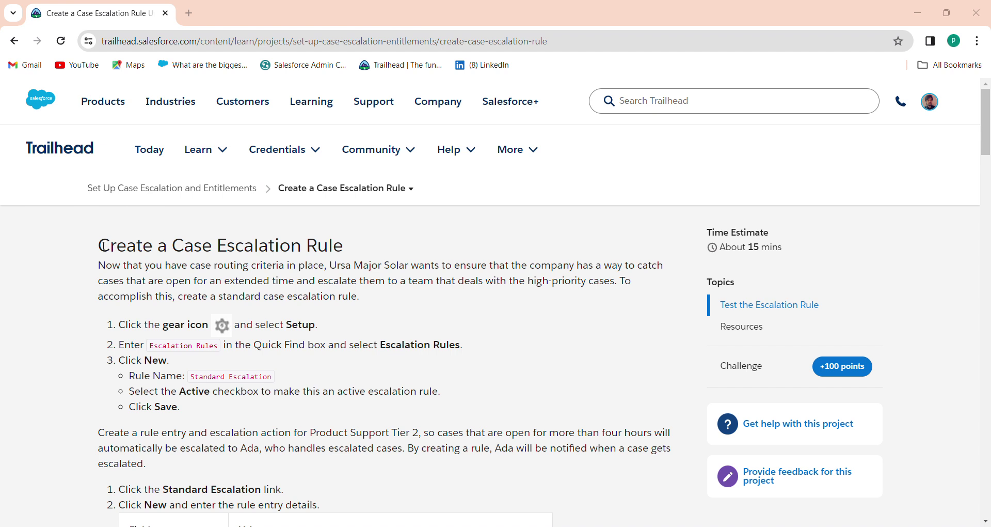
Launch the TrailheadTitansPlayground org from the Verify Step section of the Create a Case Escalation Rule project page.
click(152, 346)
drag(987, 152, 981, 472)
click(642, 376)
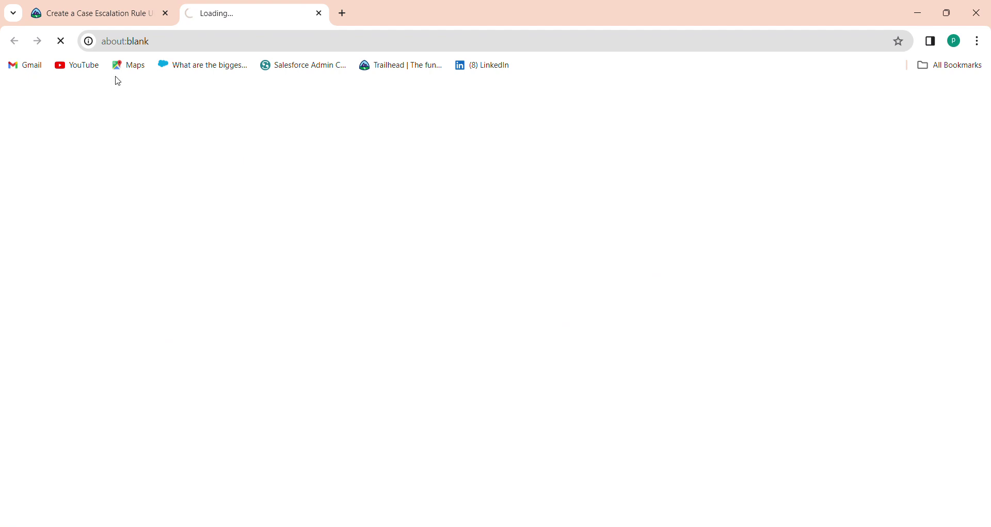
Review the first project instructions on Trailhead and open Setup in the Salesforce playground org.
click(92, 11)
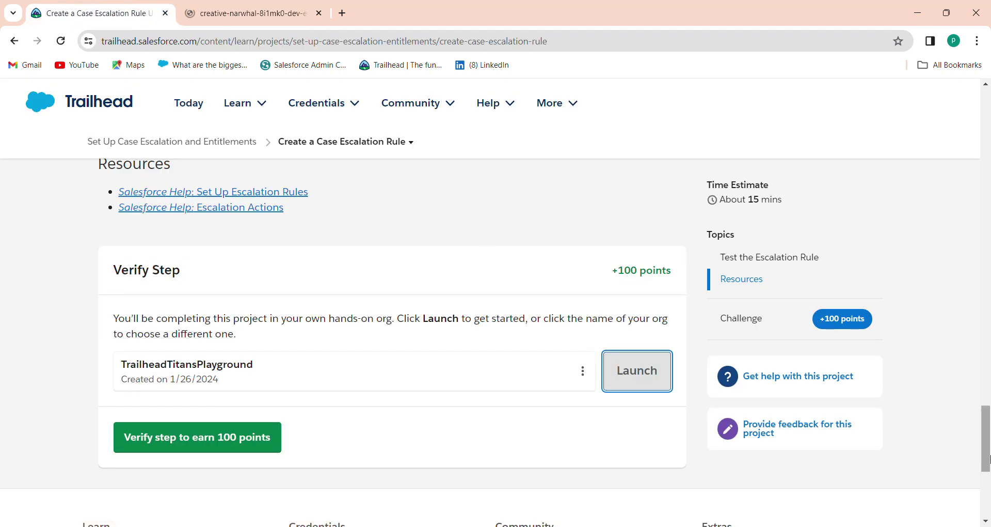
drag(989, 458, 989, 121)
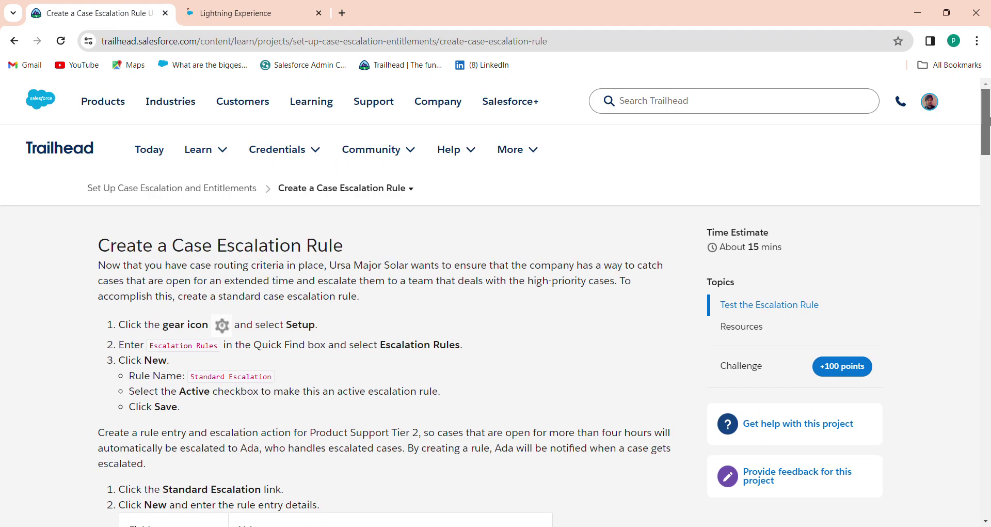
scroll(989, 119, down, 1)
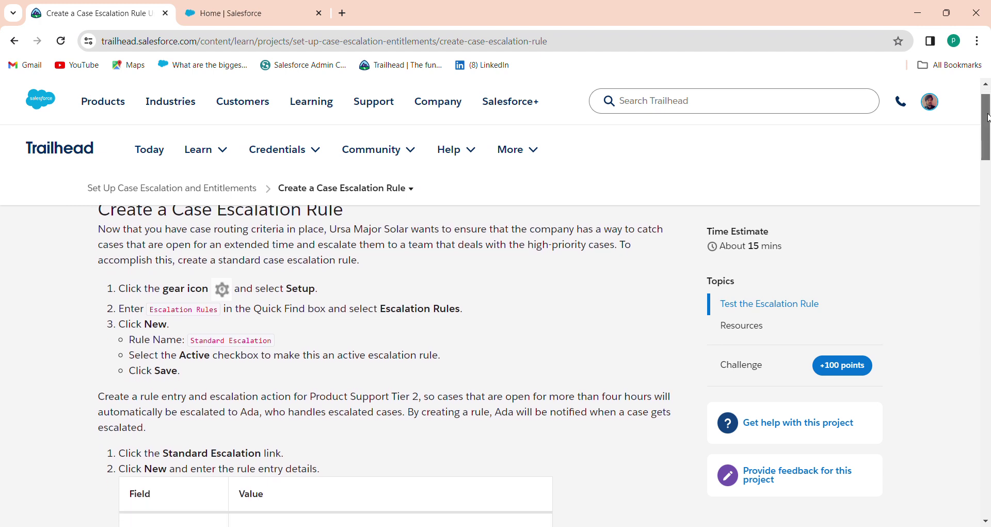
scroll(989, 109, up, 1)
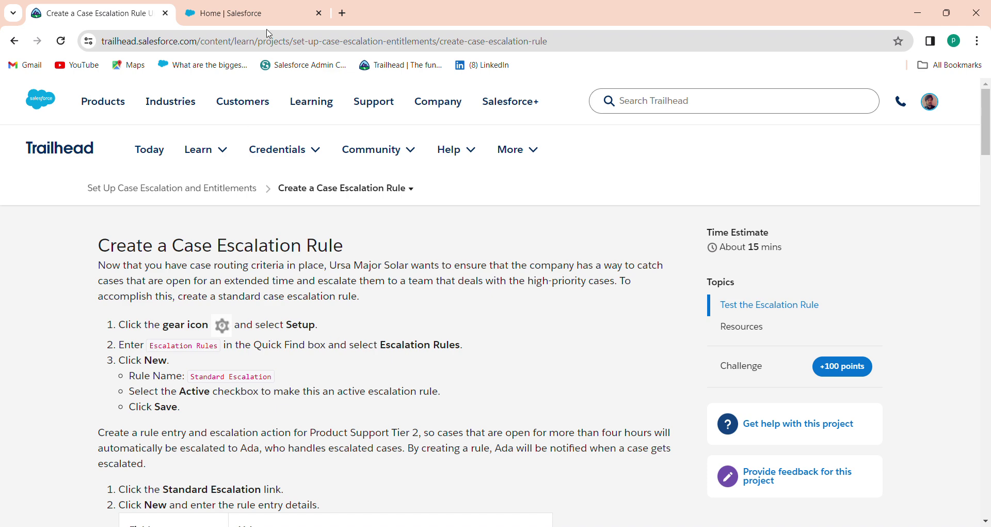
click(253, 14)
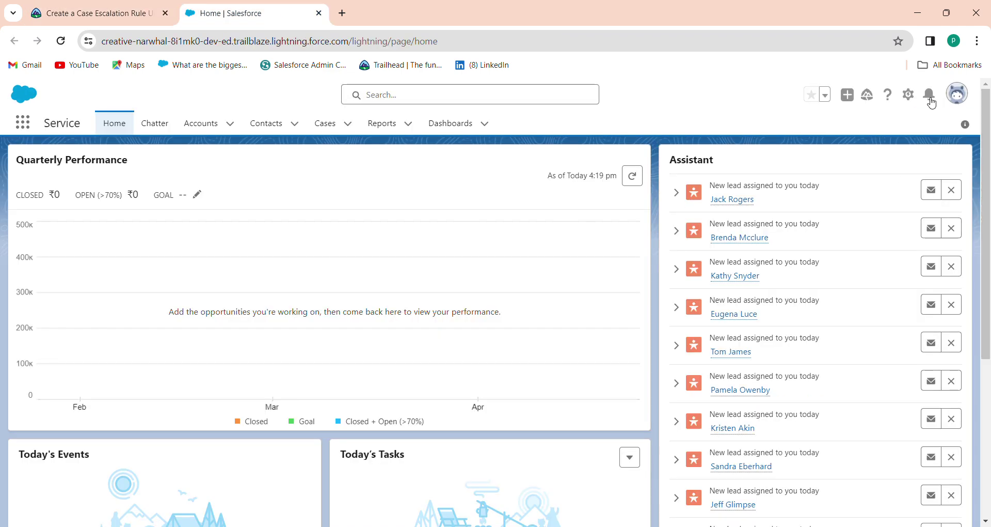
click(909, 96)
click(888, 139)
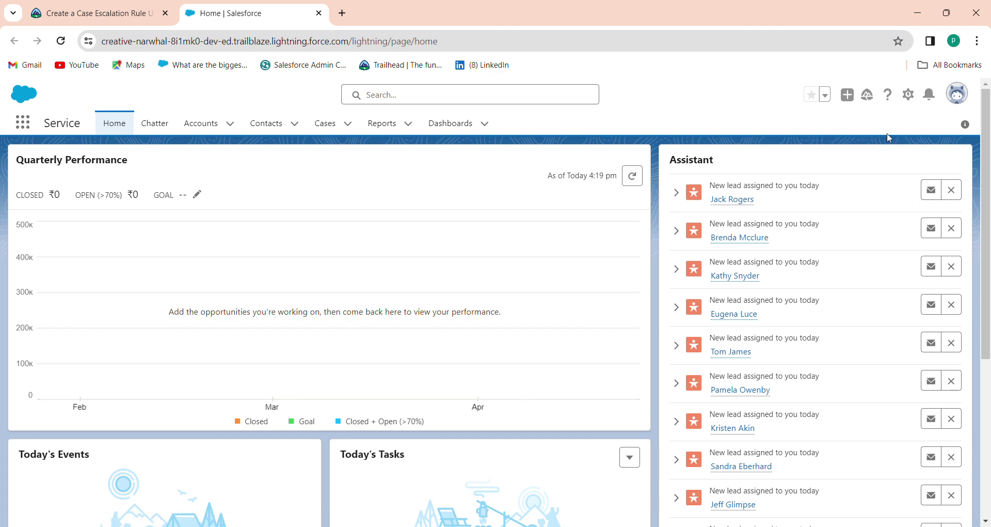
Check the Trailhead instructions, search Setup for "escal" and open the Escalation Rules page.
click(320, 14)
click(127, 19)
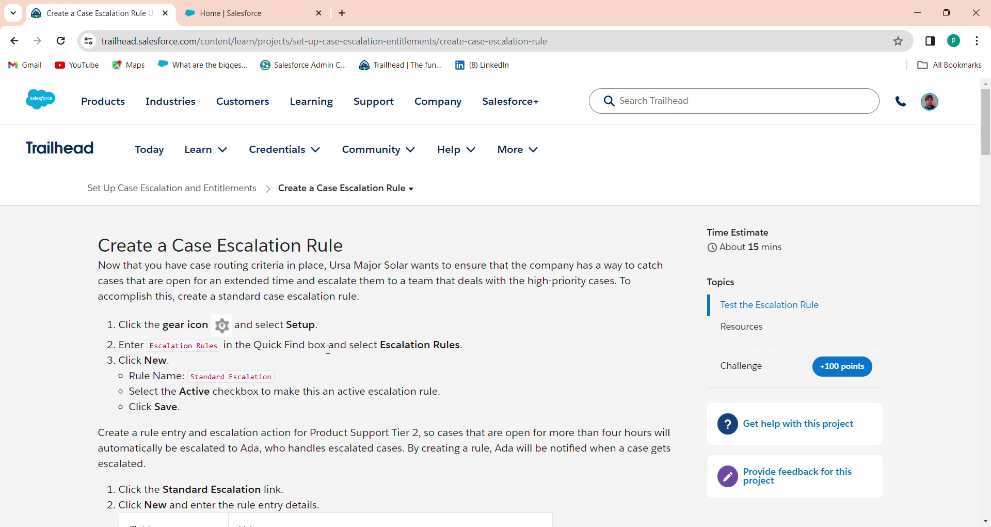
click(229, 11)
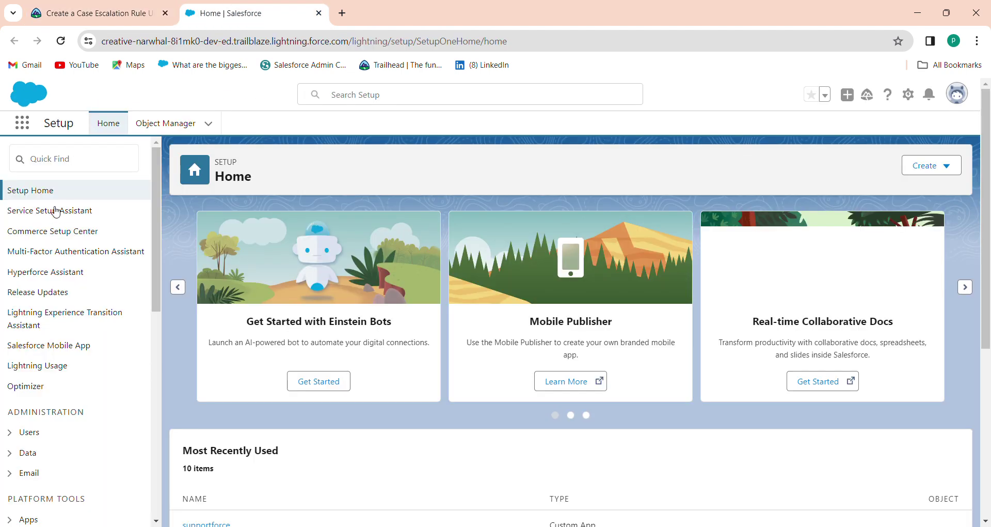
click(107, 154)
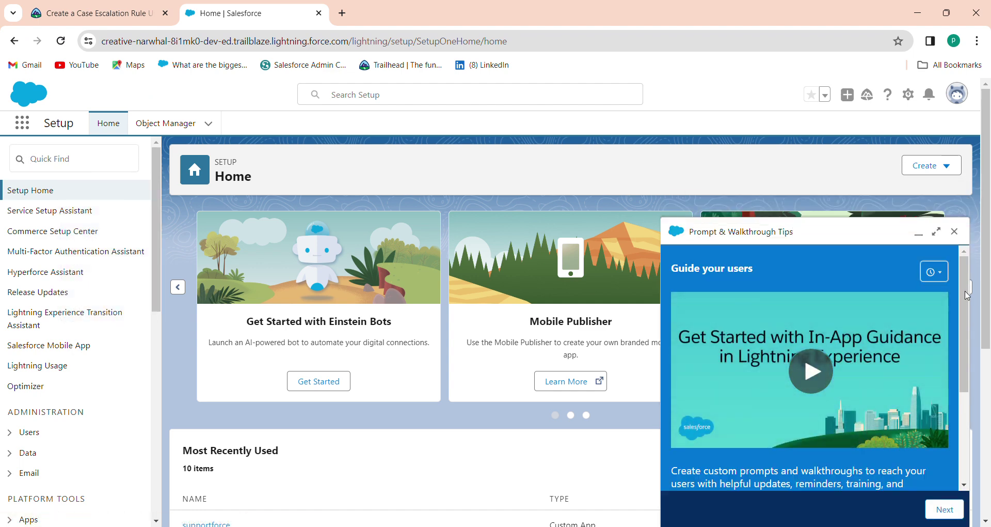
click(955, 231)
text(escal)
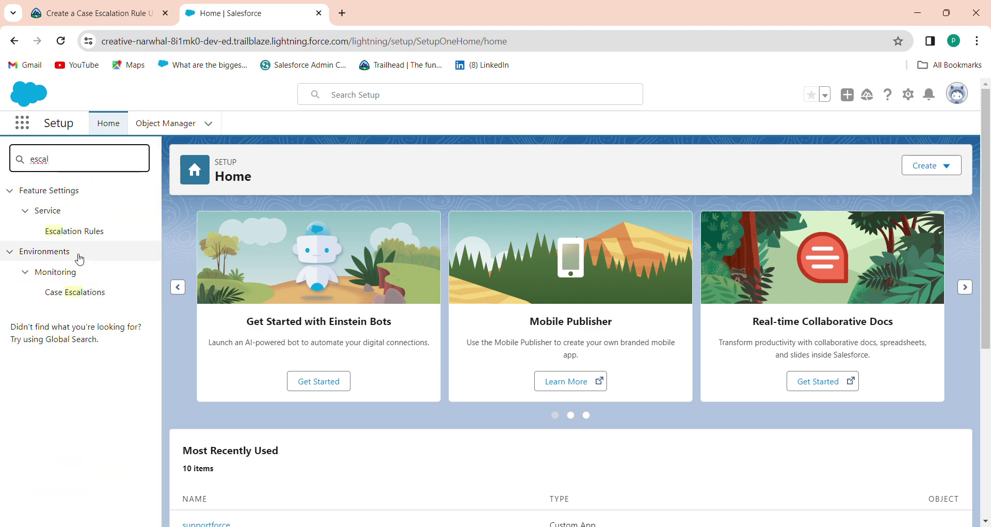
click(95, 236)
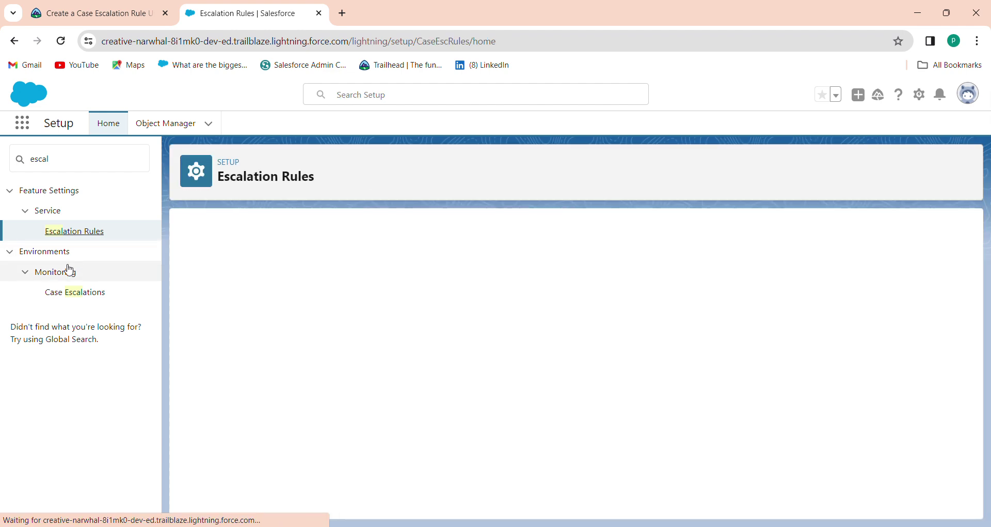
Start a new case escalation rule and name it Standard Escalation, copying the rule name from the Trailhead instructions.
click(72, 12)
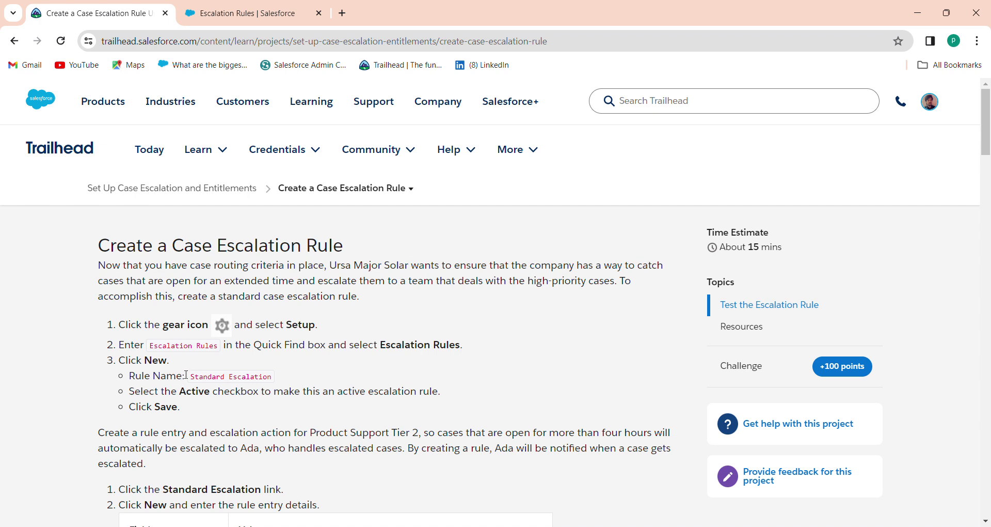
drag(191, 381, 274, 386)
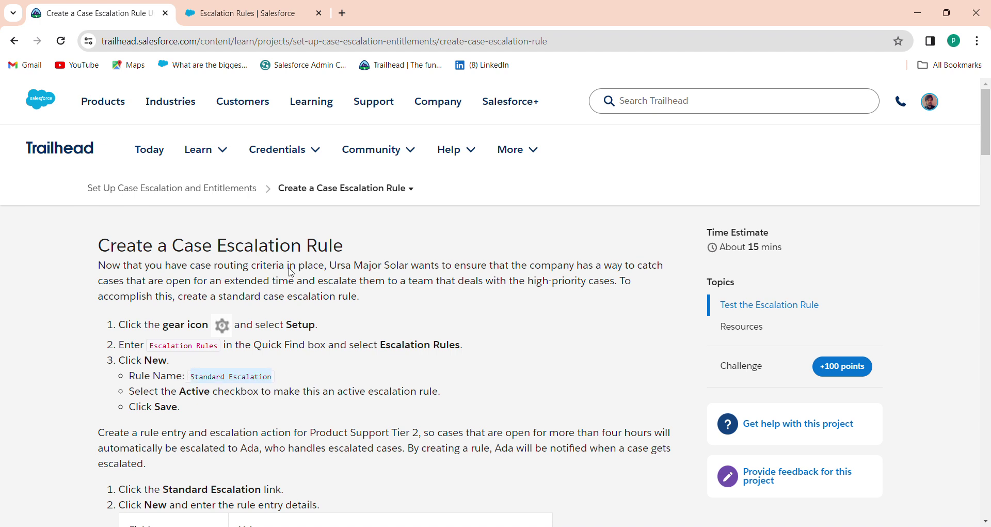
click(287, 10)
click(437, 276)
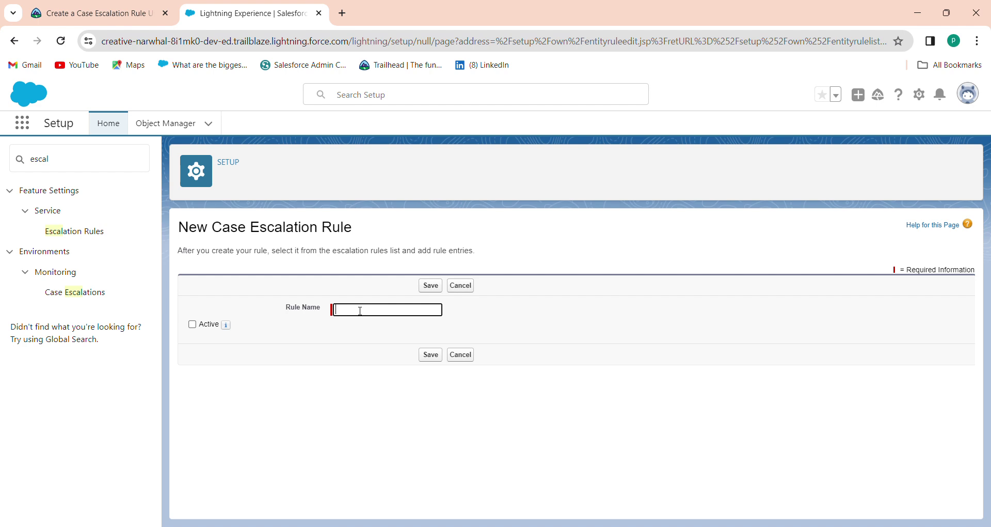
text(Standard Escalation)
Mark the new escalation rule as active, check the remaining instructions on Trailhead, and save the rule.
click(193, 325)
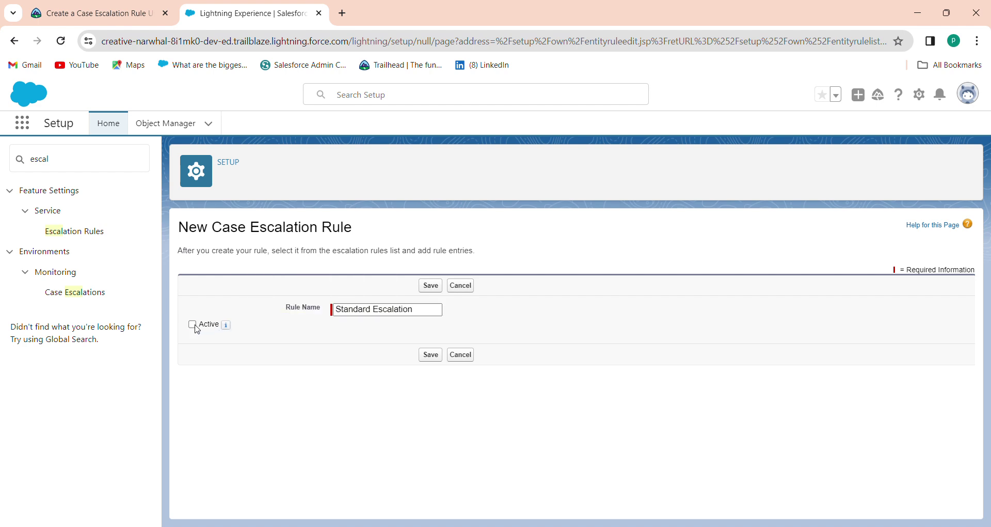
click(95, 11)
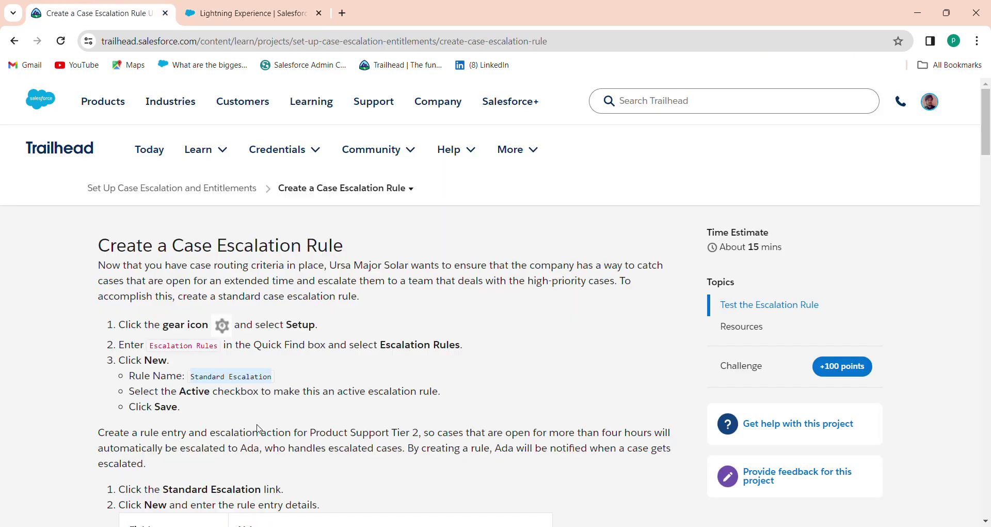
drag(988, 150, 988, 173)
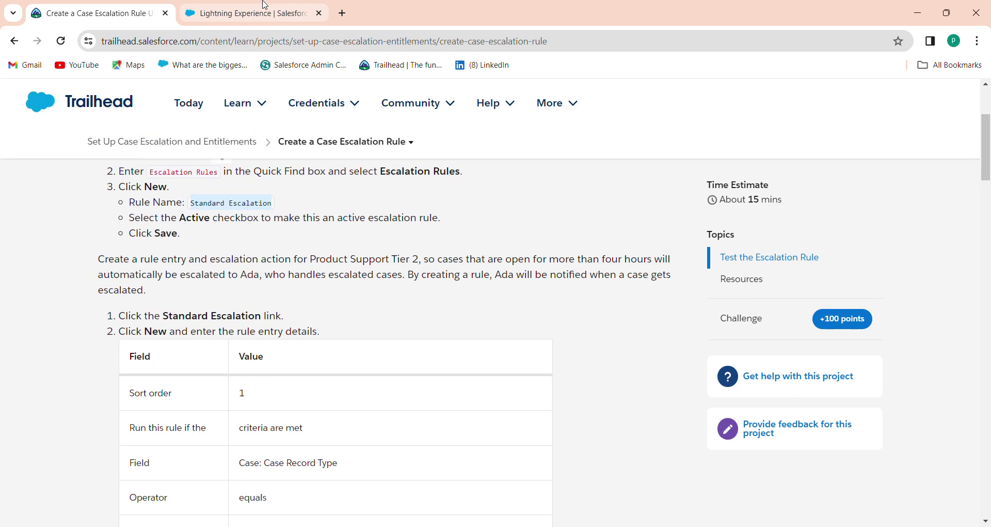
click(258, 12)
click(428, 355)
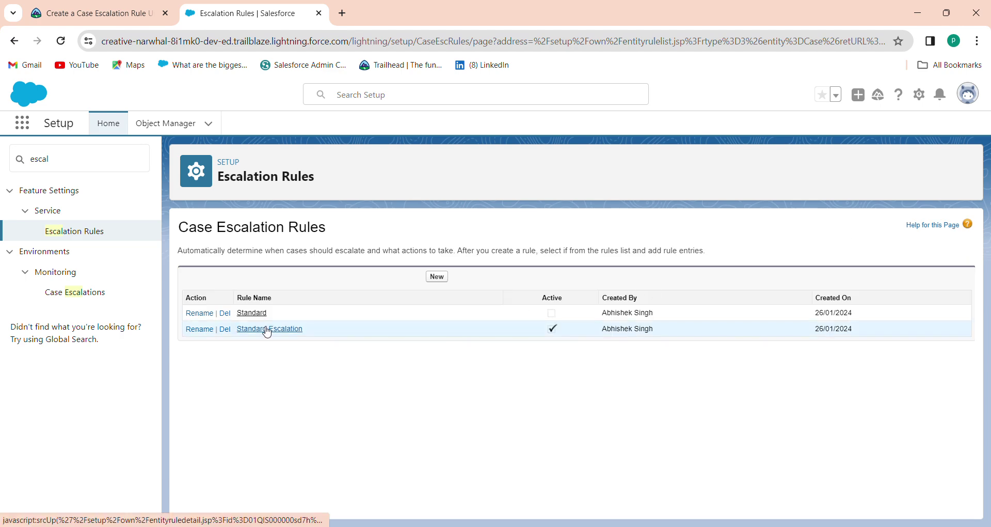
Open the Standard Escalation rule from the rules list and start a new rule entry for it.
click(84, 7)
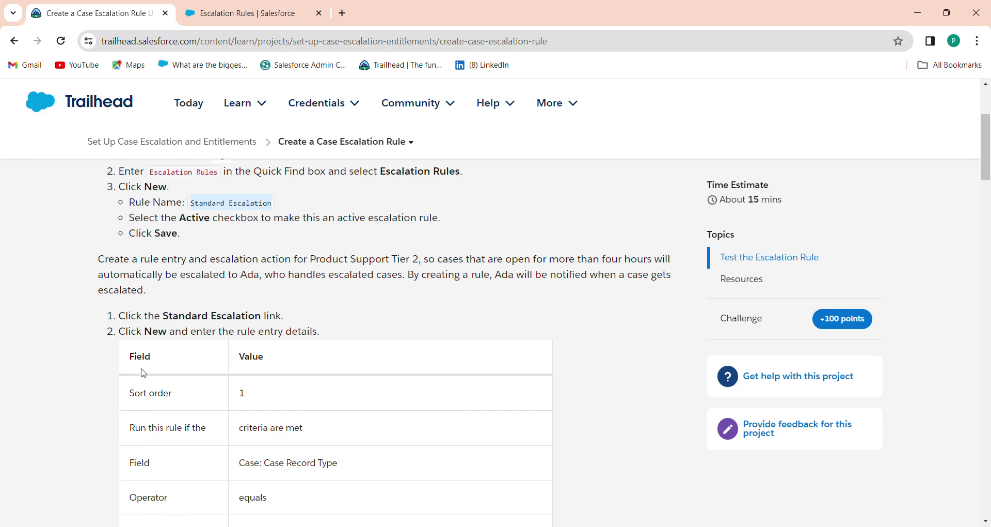
click(276, 13)
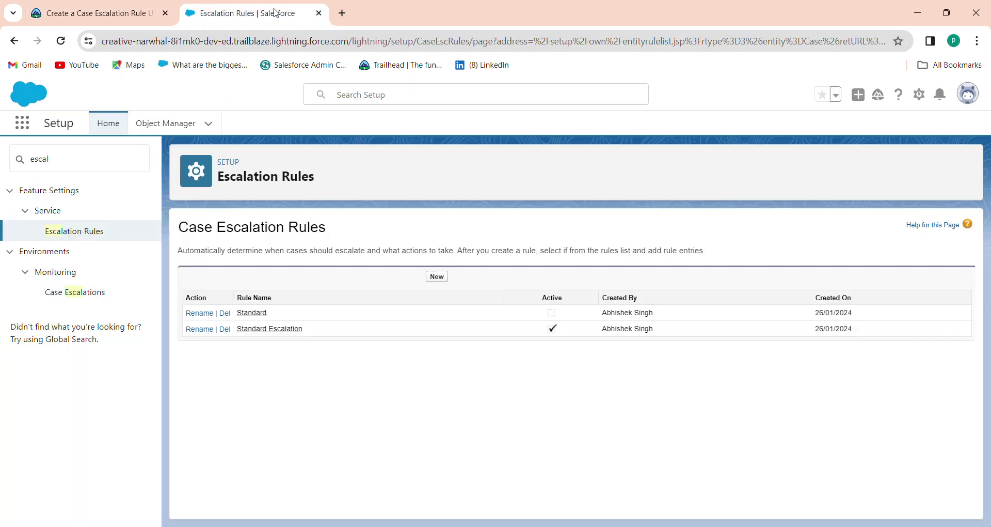
click(288, 329)
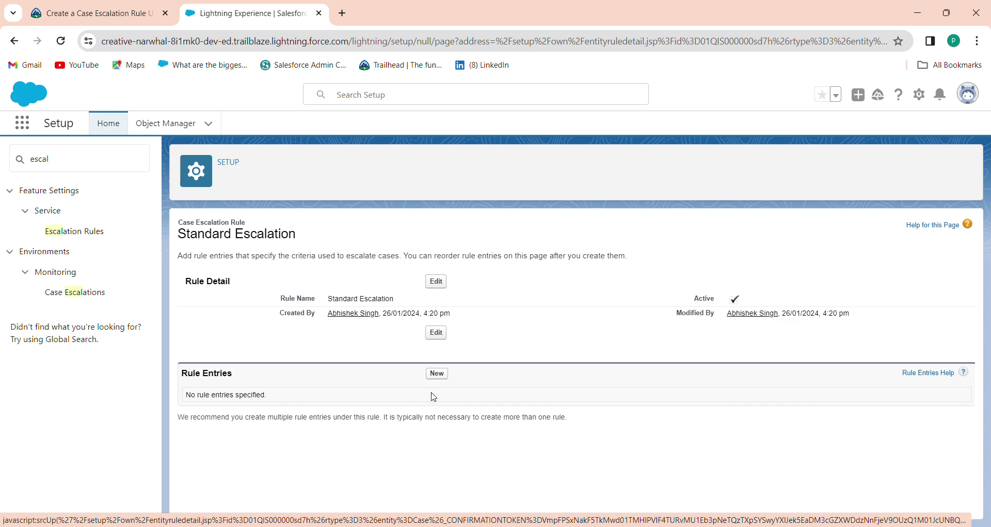
click(438, 380)
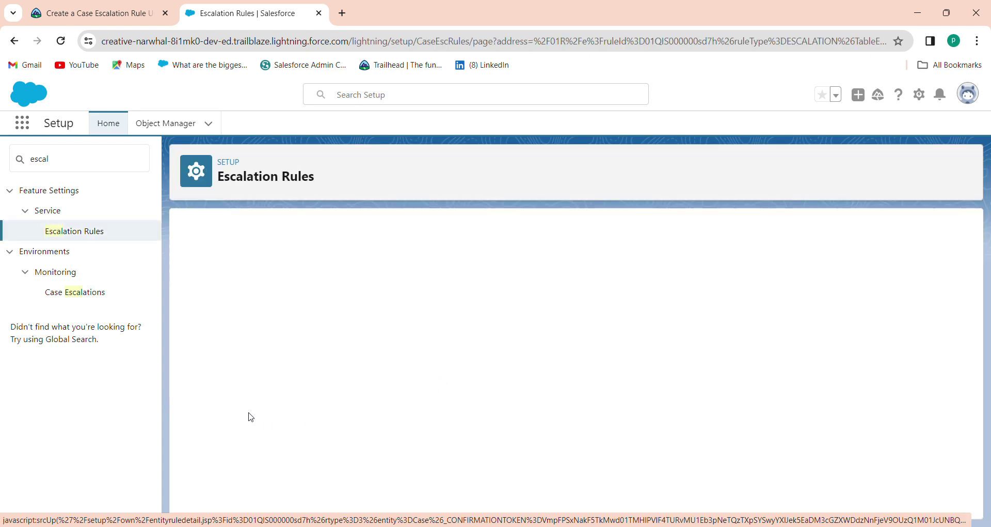
Set the rule entry's sort order to 1, as given in the Trailhead instructions.
click(98, 13)
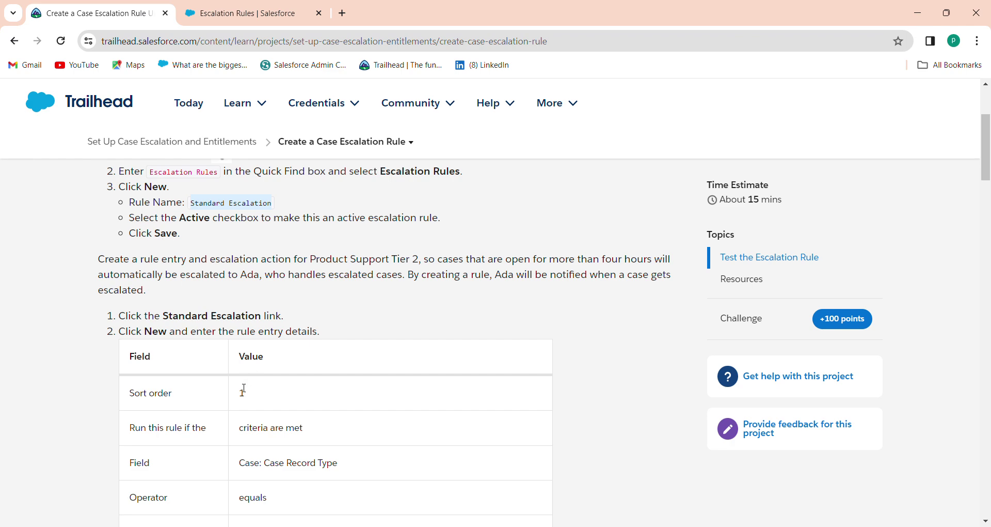
double_click(242, 392)
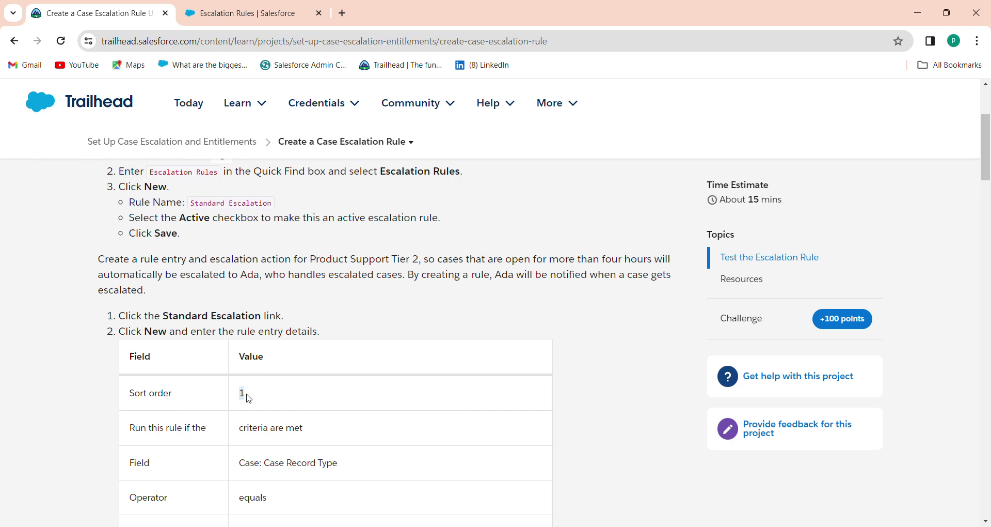
click(242, 11)
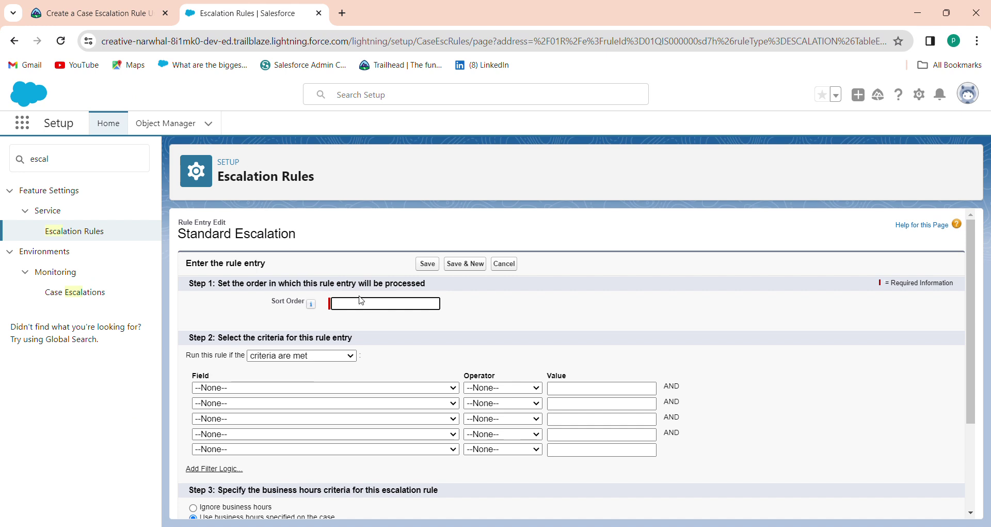
click(978, 347)
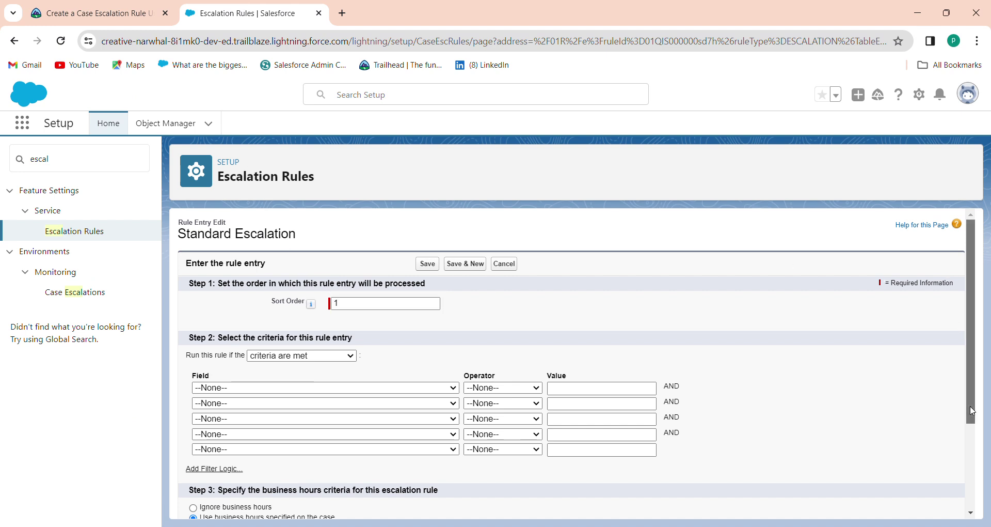
Look up the rule criteria on Trailhead and set the first criterion's field to Case: Case Record Type.
scroll(976, 408, down, 1)
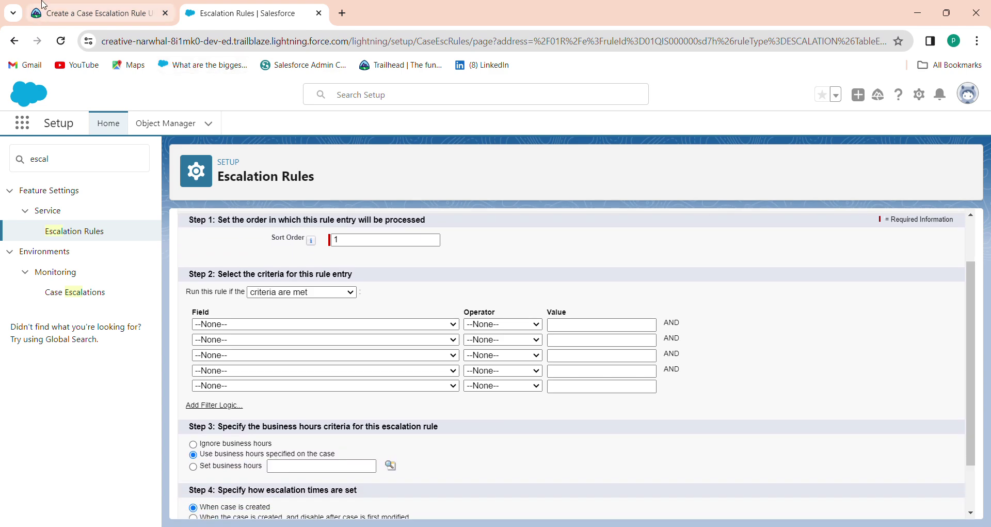
click(98, 13)
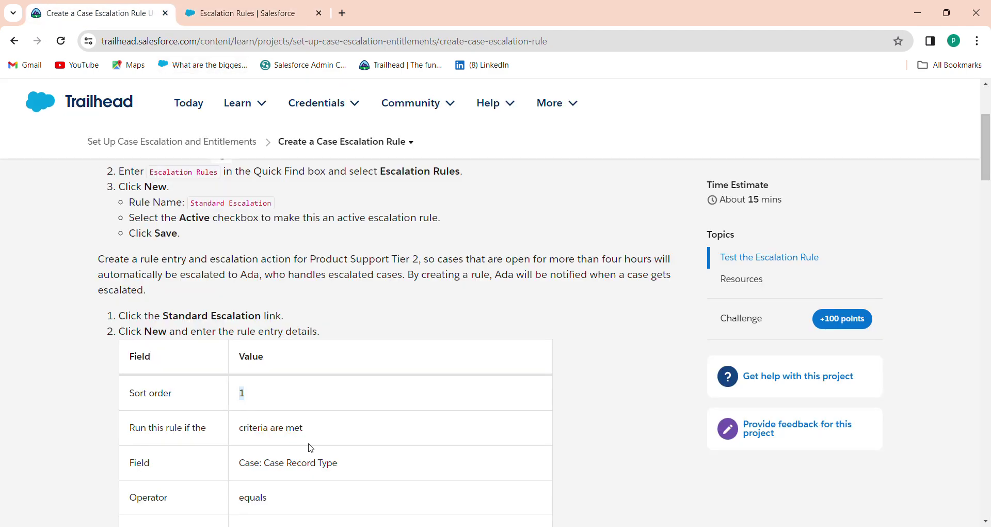
drag(989, 167, 989, 200)
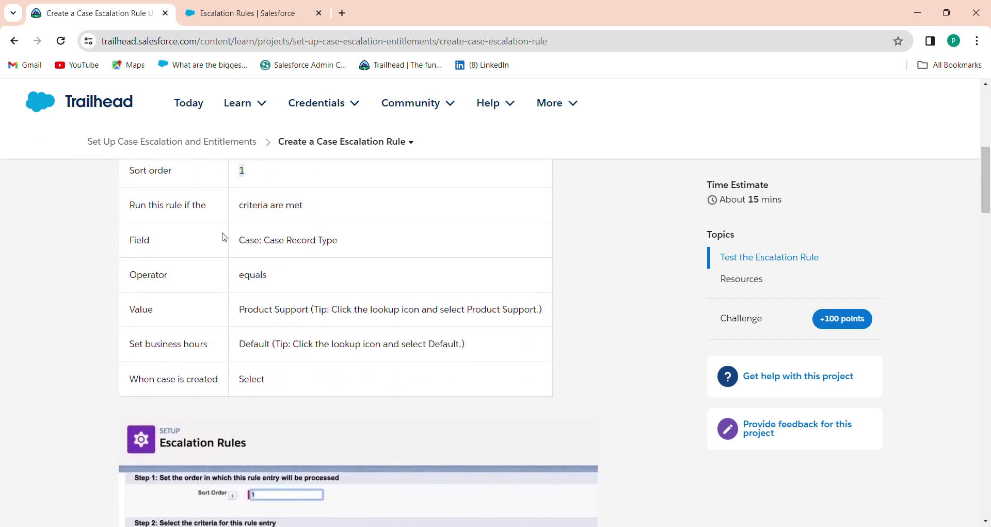
click(242, 13)
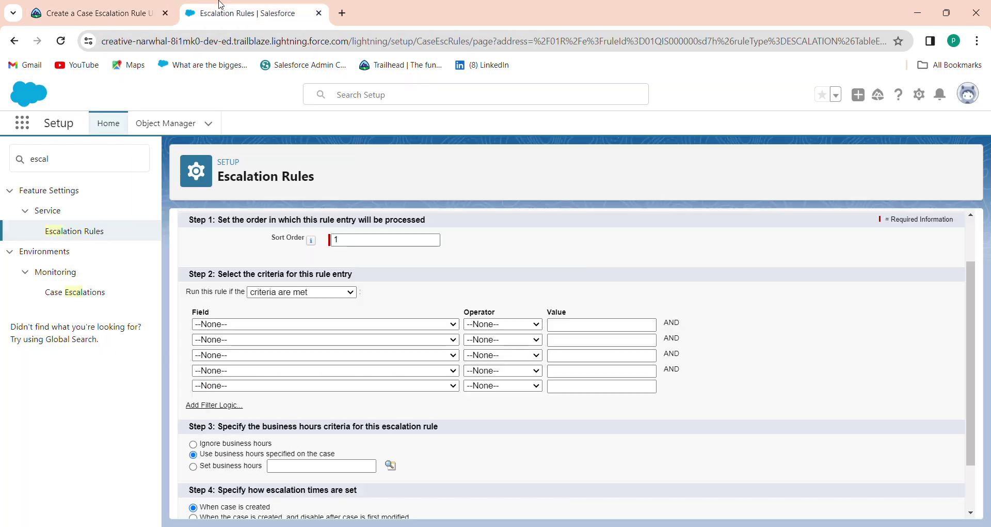
click(269, 325)
key(Down)
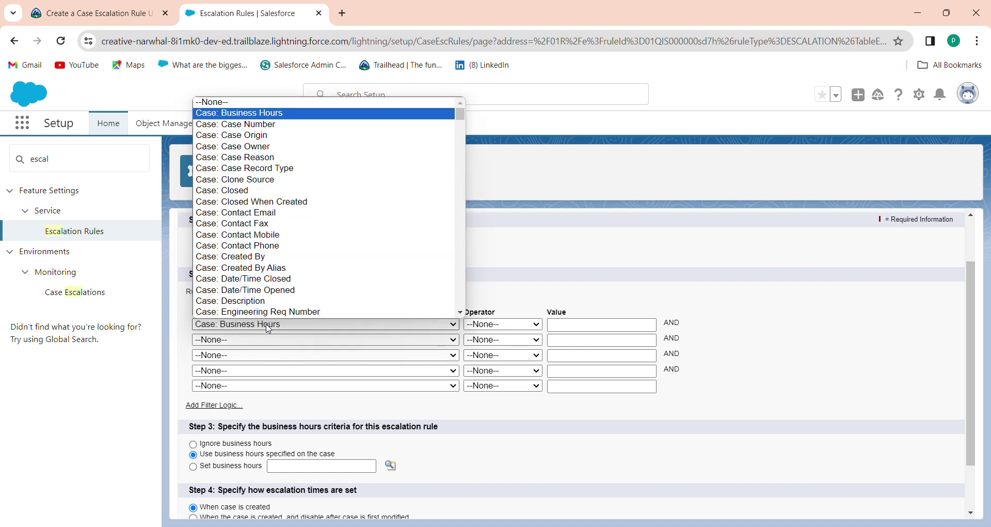
click(249, 168)
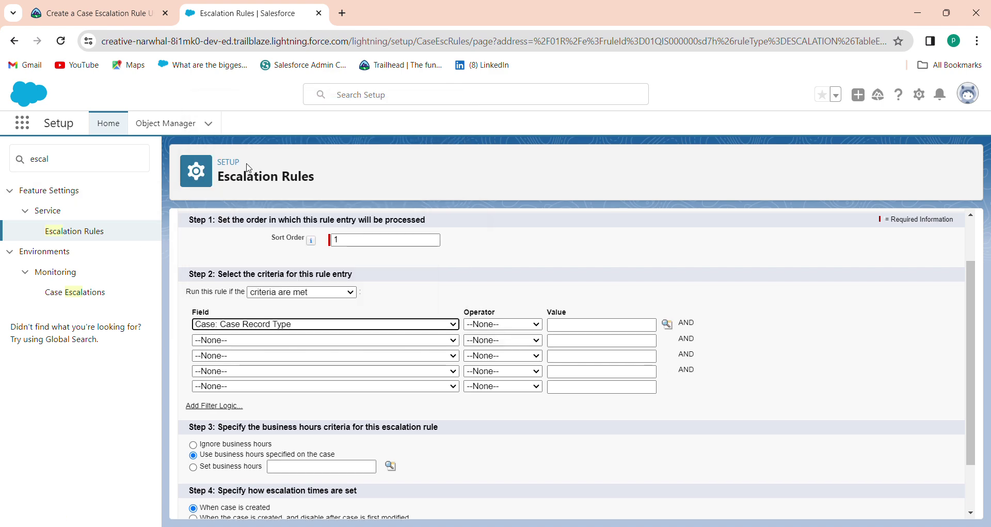
Look up the criterion's operator on Trailhead and set the Case Record Type criterion's operator to equals.
click(93, 14)
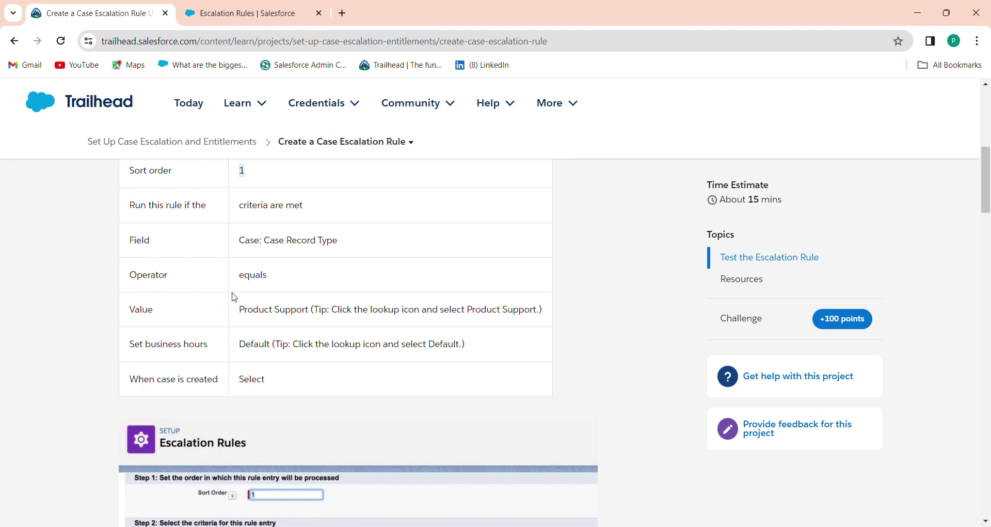
click(237, 5)
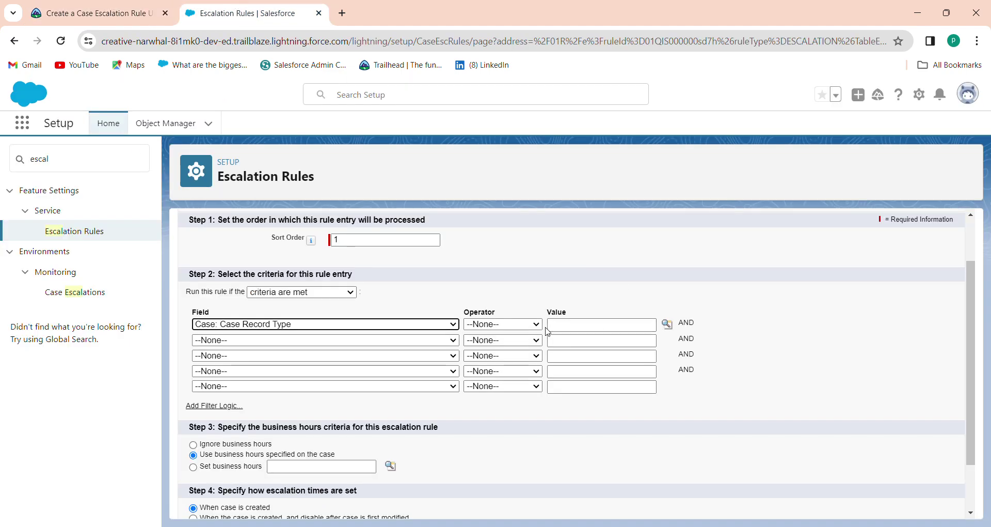
click(509, 323)
click(493, 347)
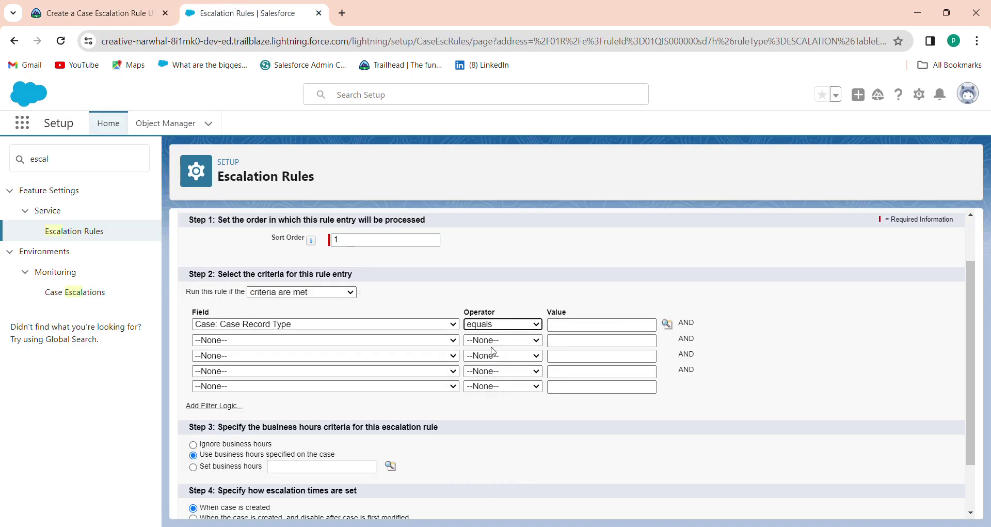
Check the criterion value in the Trailhead instructions and insert Product Support as the Case Record Type criterion's value from the lookup.
click(142, 6)
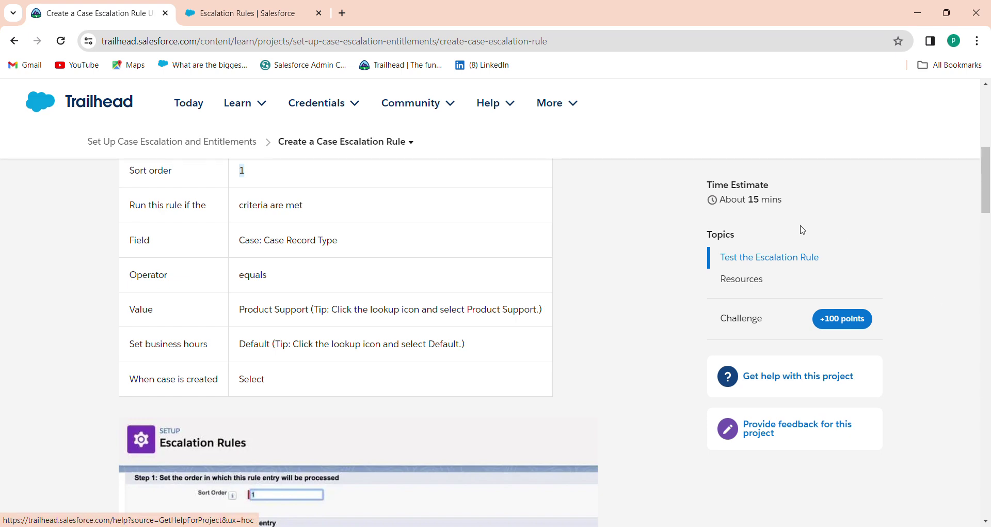
drag(989, 180, 990, 124)
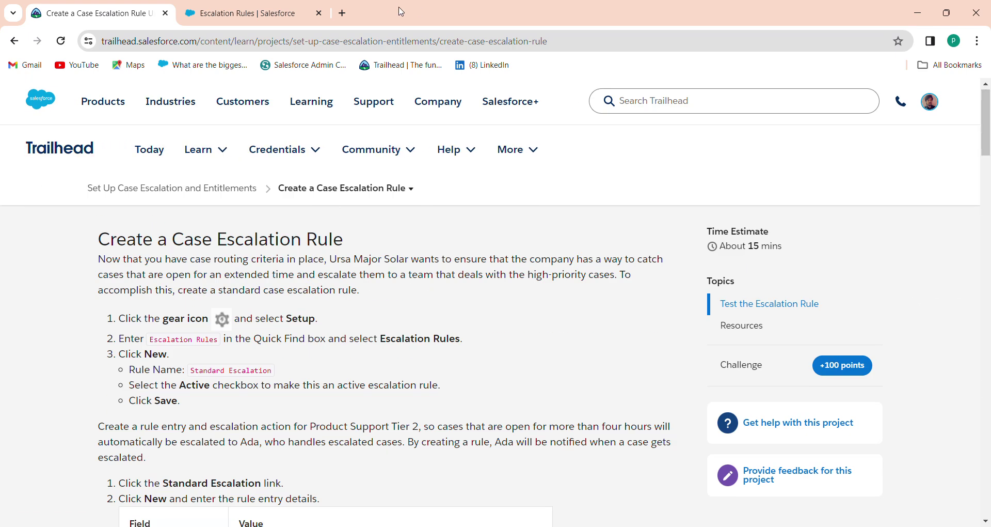
key(Page_Down)
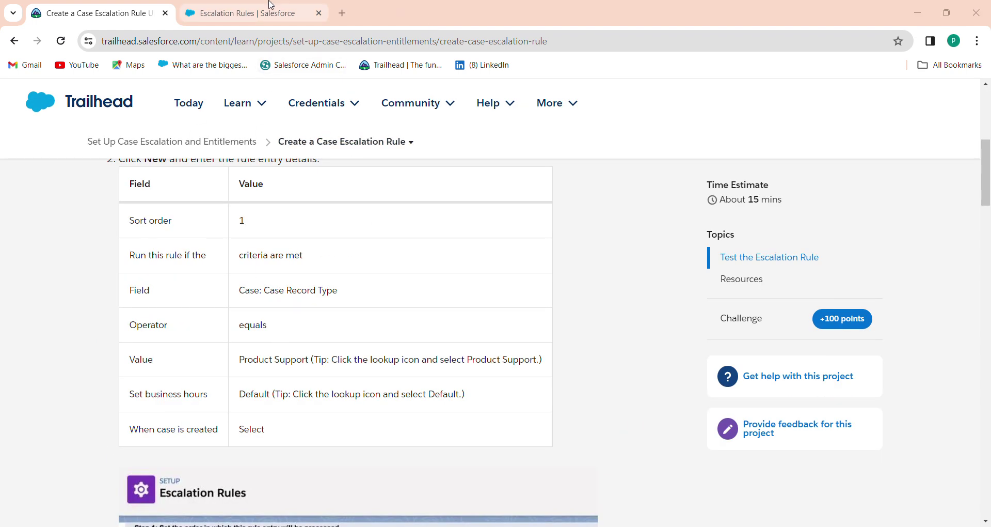
click(248, 13)
click(667, 324)
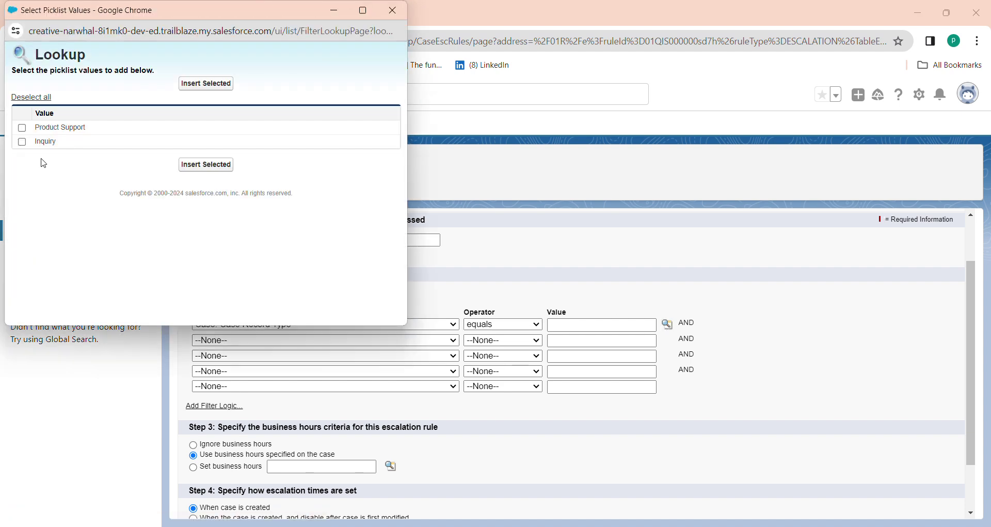
click(22, 128)
click(206, 165)
Compare the remaining business hours and escalation time settings with the Trailhead instructions and save the rule entry.
click(89, 5)
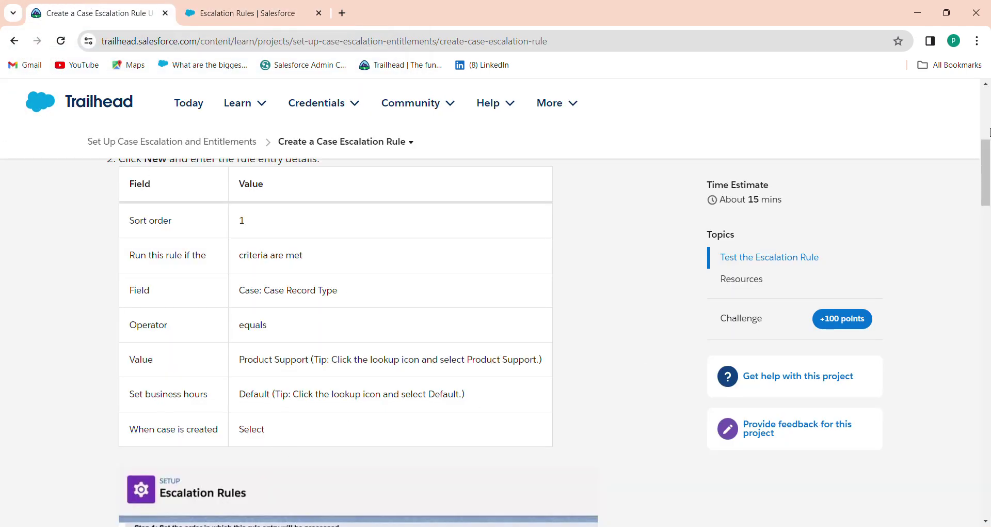
drag(988, 167, 989, 190)
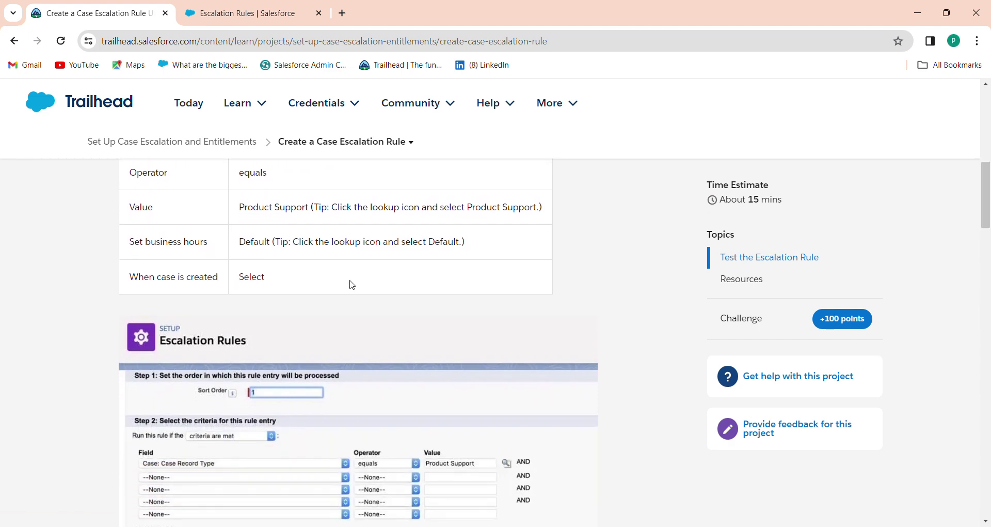
click(251, 13)
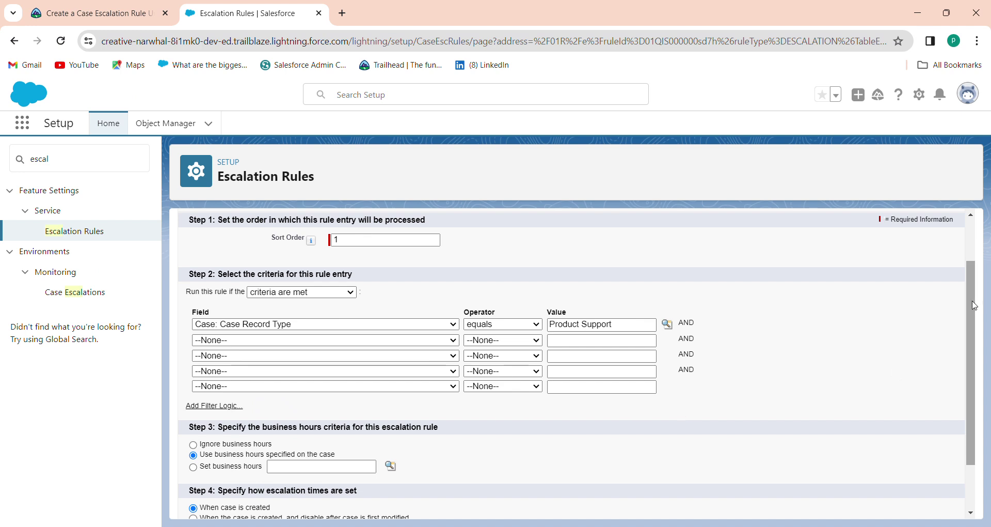
drag(976, 304, 973, 350)
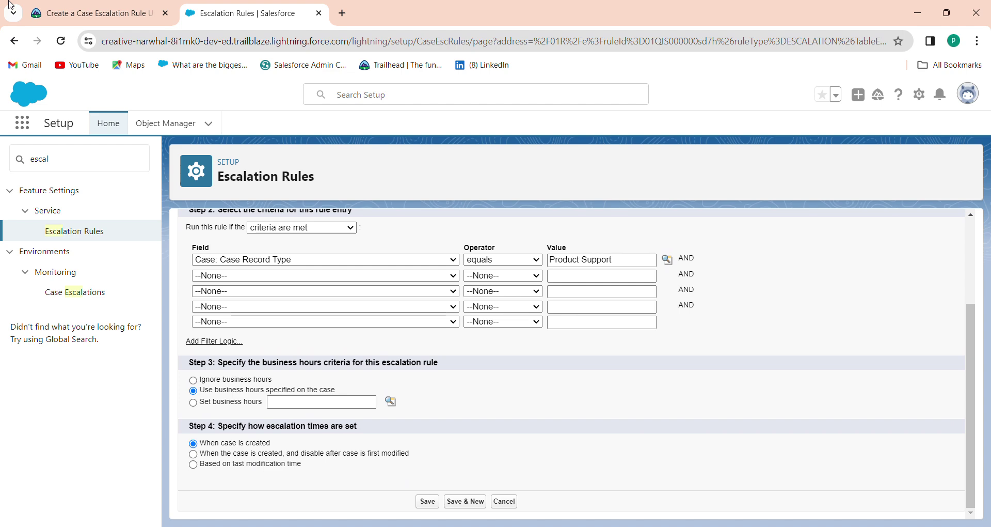
click(78, 8)
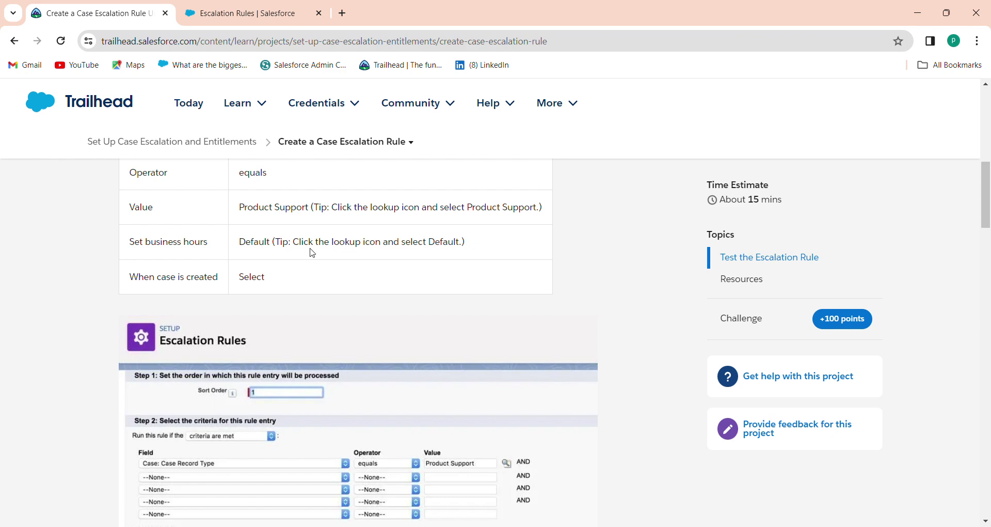
click(264, 12)
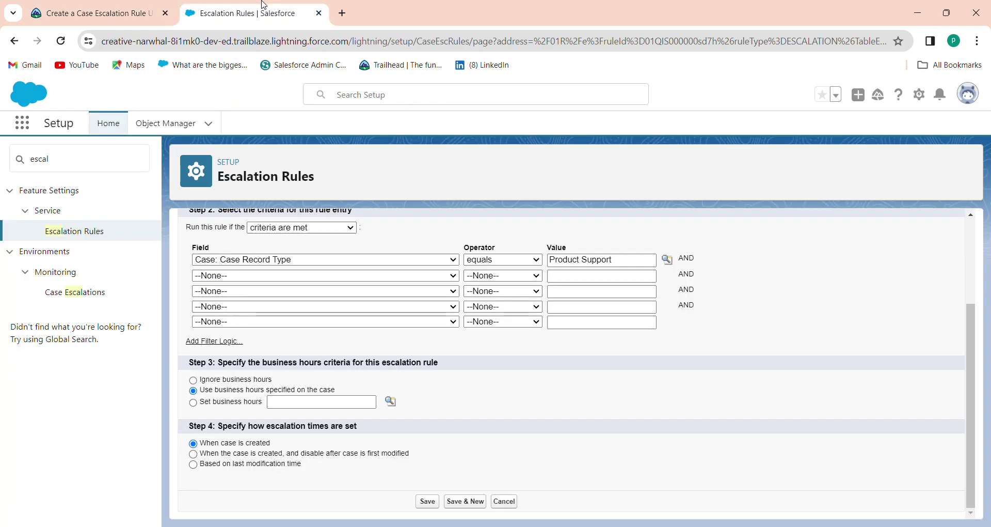
click(95, 16)
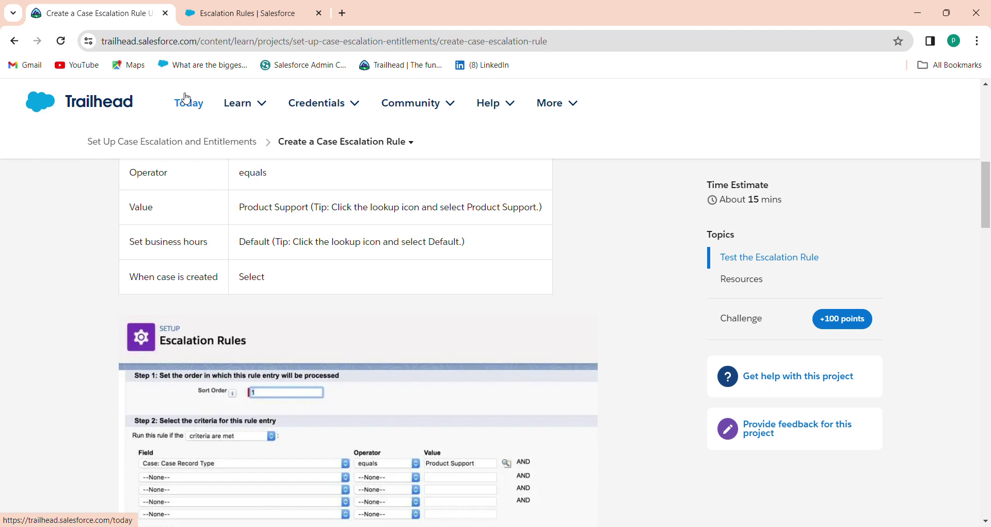
click(213, 10)
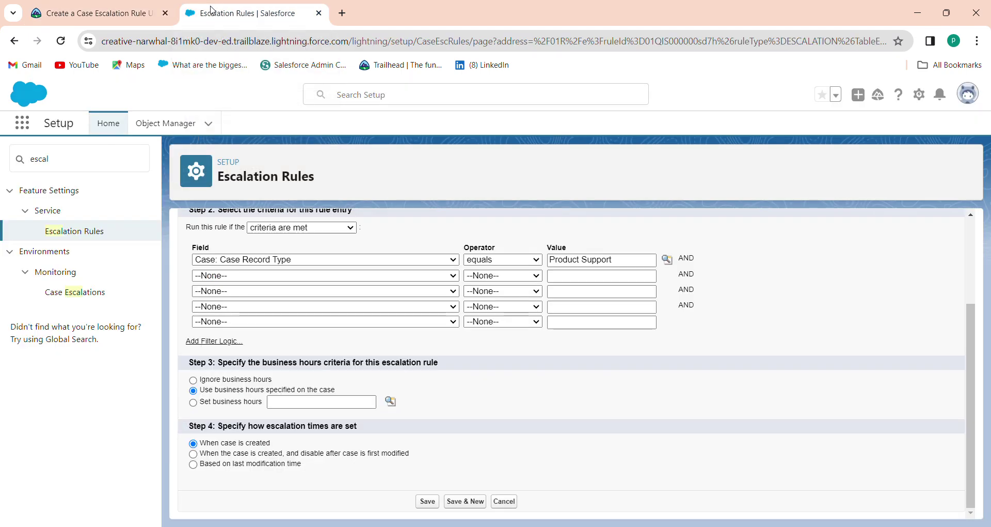
click(99, 16)
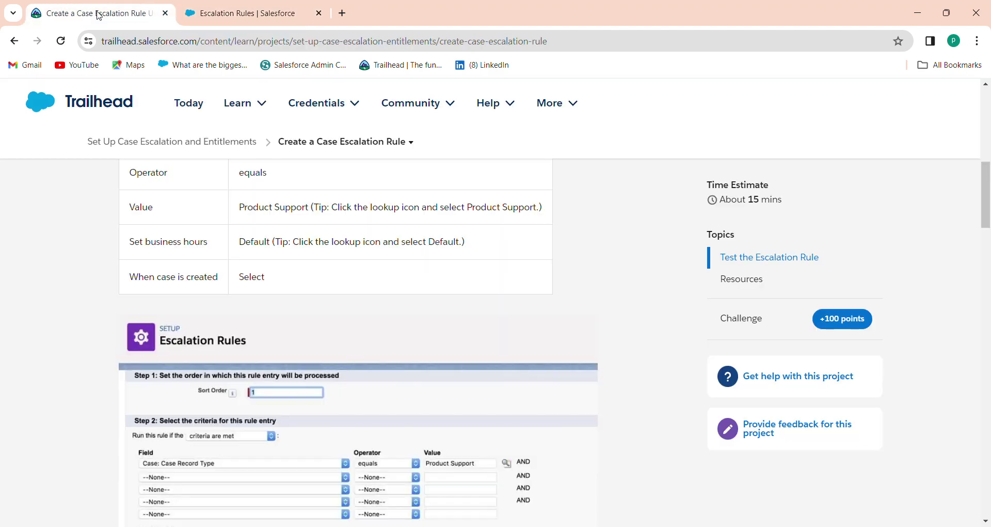
click(253, 8)
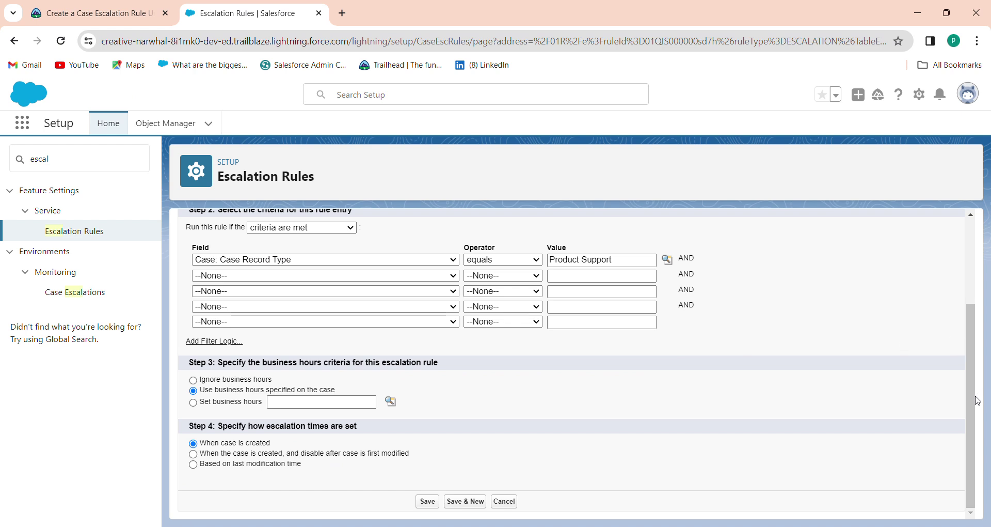
click(430, 504)
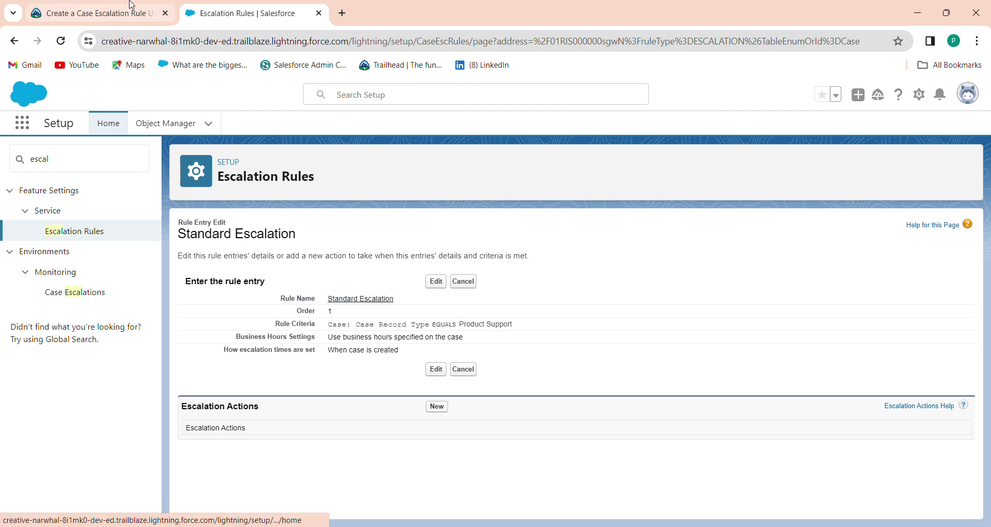
click(97, 15)
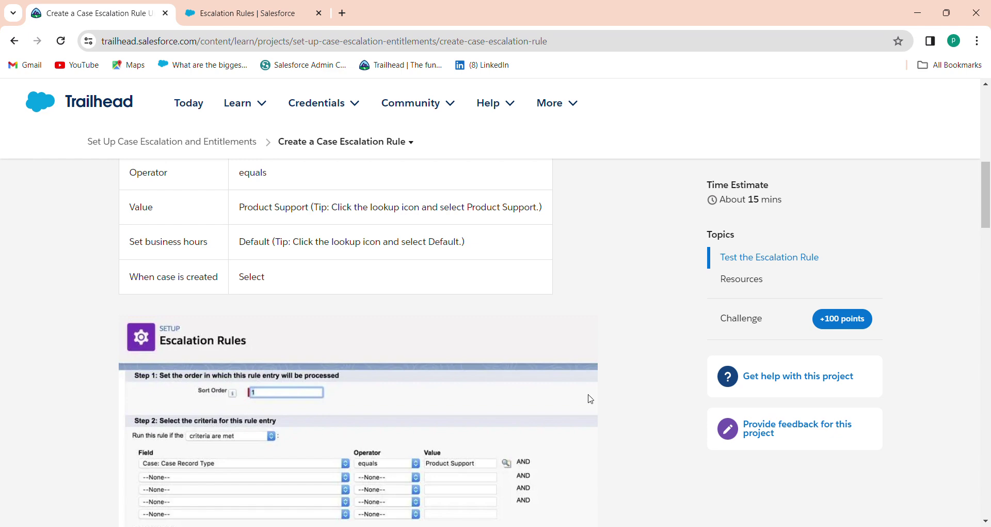
mouse_move(989, 209)
mouse_down()
mouse_move(988, 236)
mouse_move(988, 227)
mouse_up()
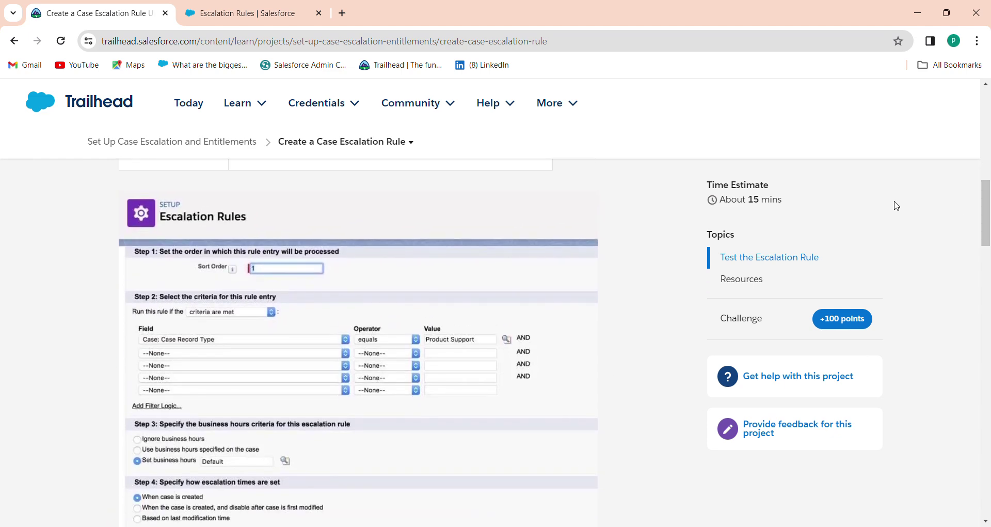
click(247, 6)
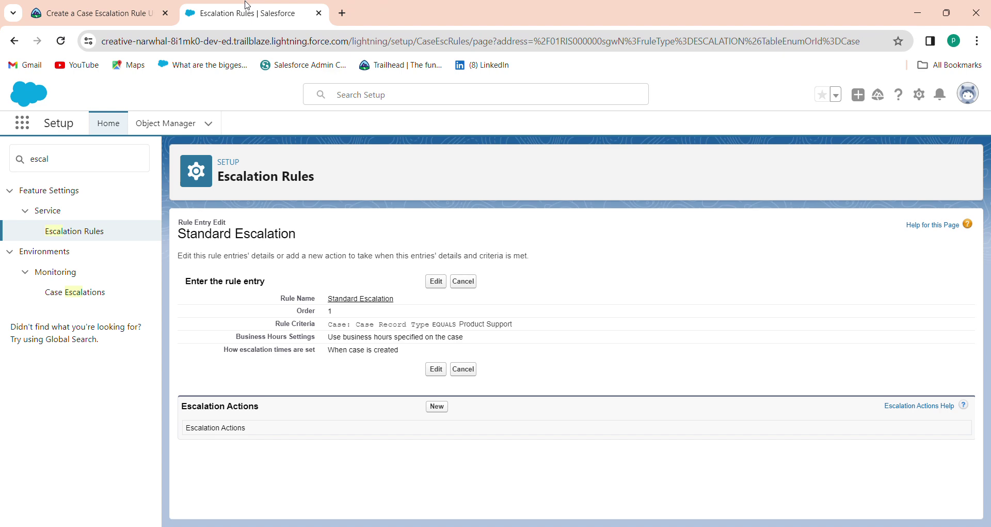
click(437, 407)
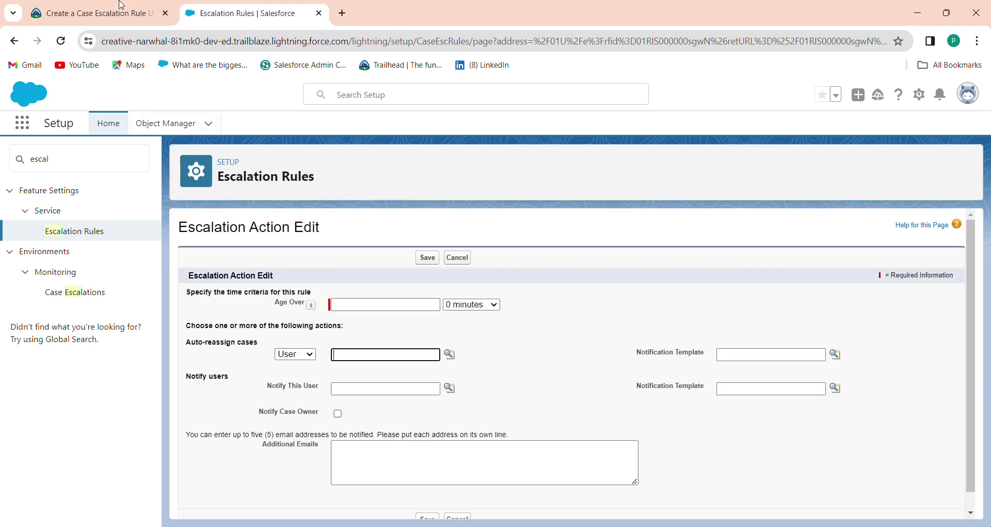
click(104, 10)
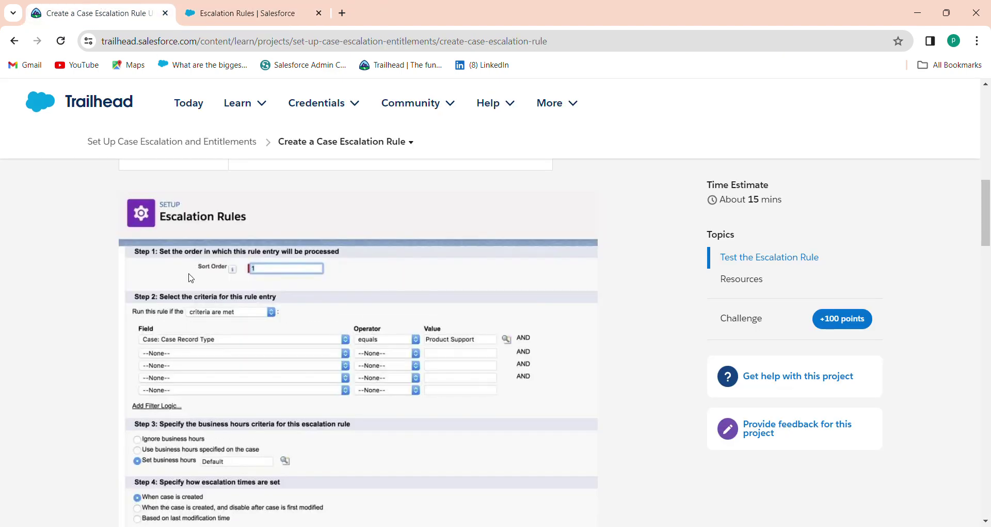
click(274, 7)
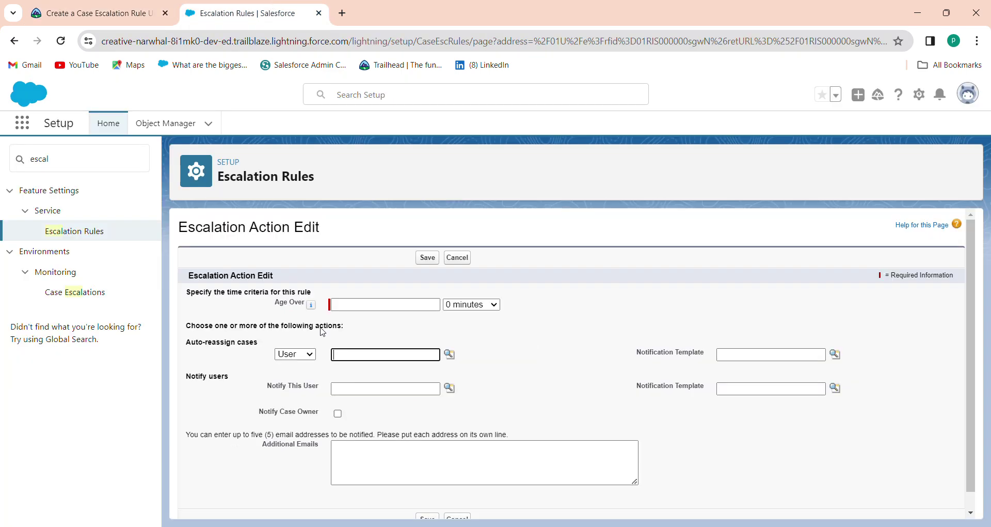
click(92, 8)
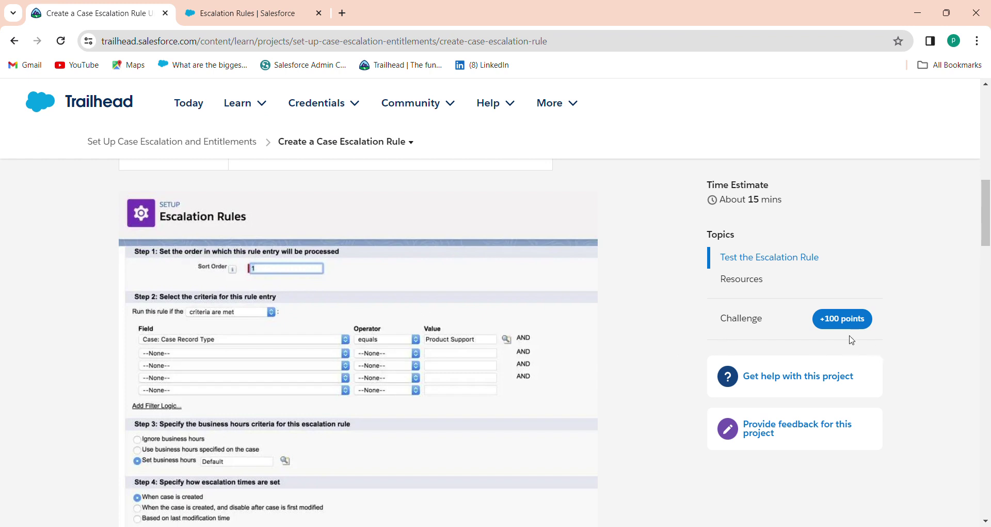
drag(987, 237, 987, 262)
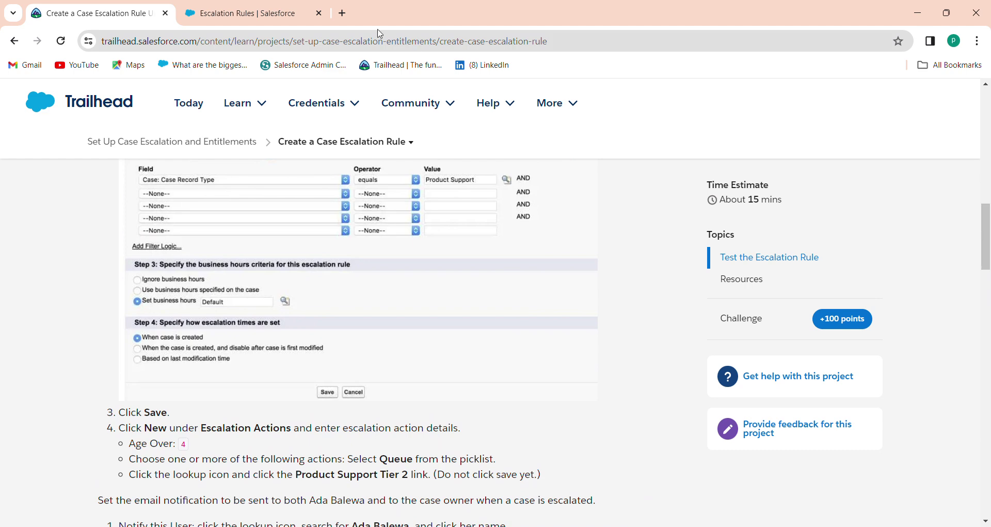
click(287, 6)
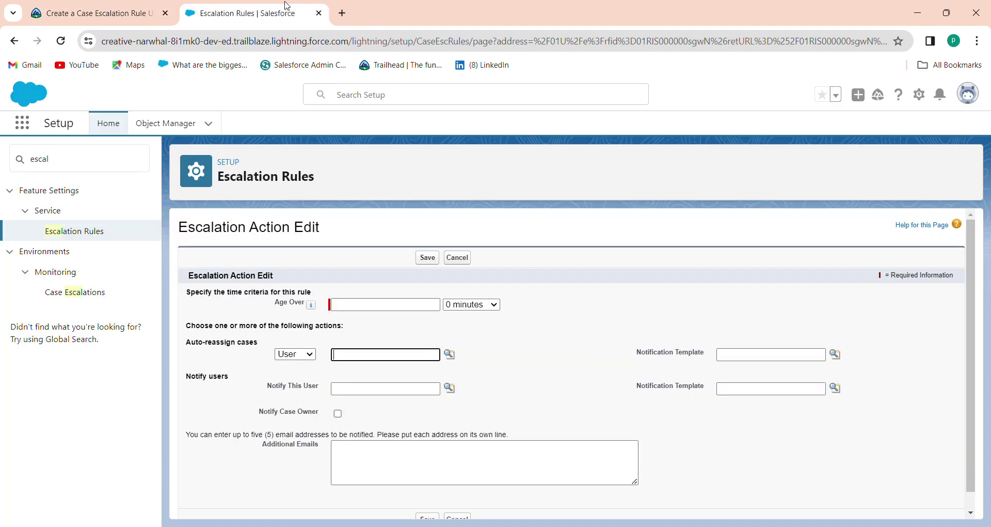
click(457, 257)
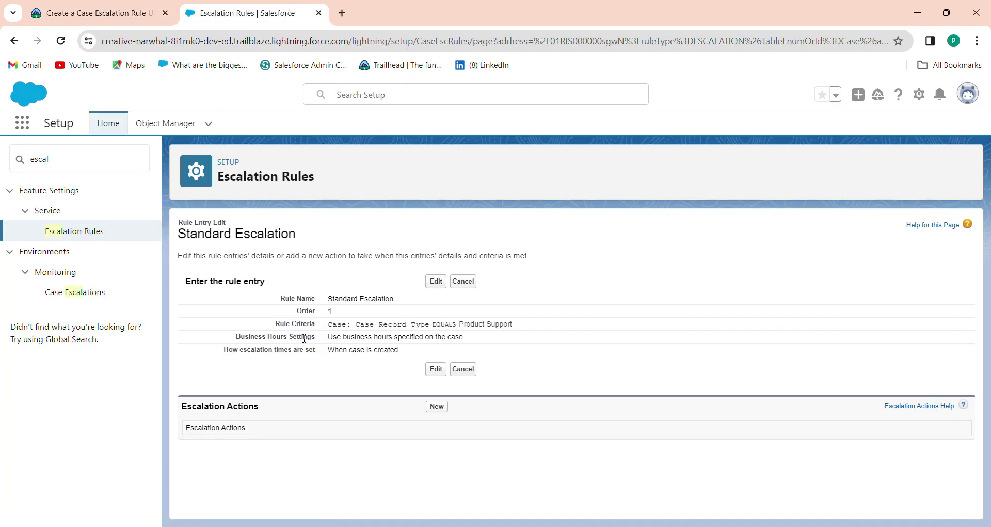
click(369, 304)
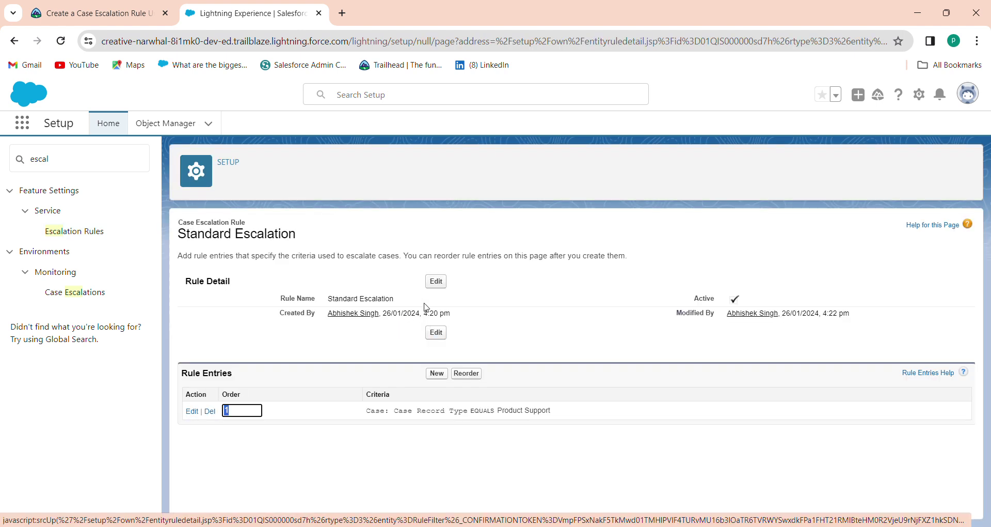
click(14, 41)
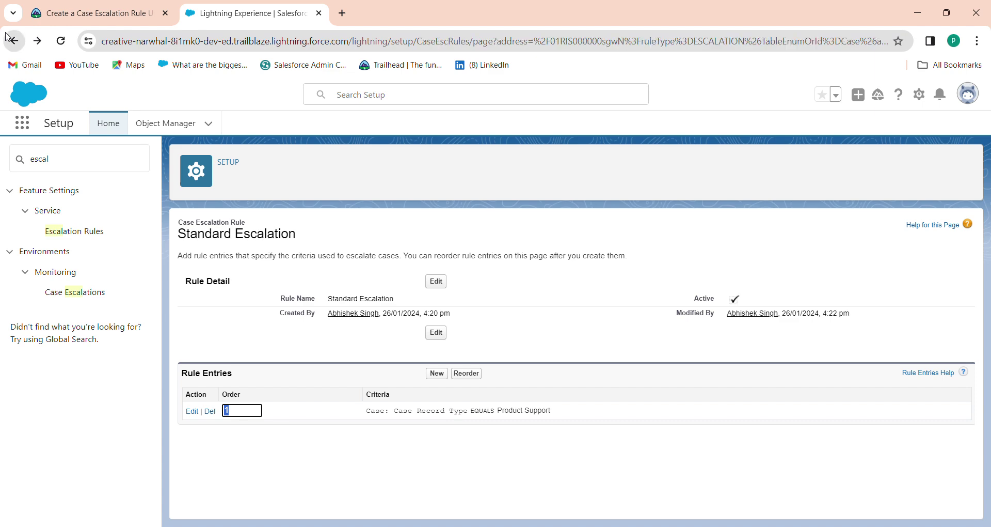
Reopen the saved rule entry for editing and set its business hours to Default from the lookup.
click(437, 282)
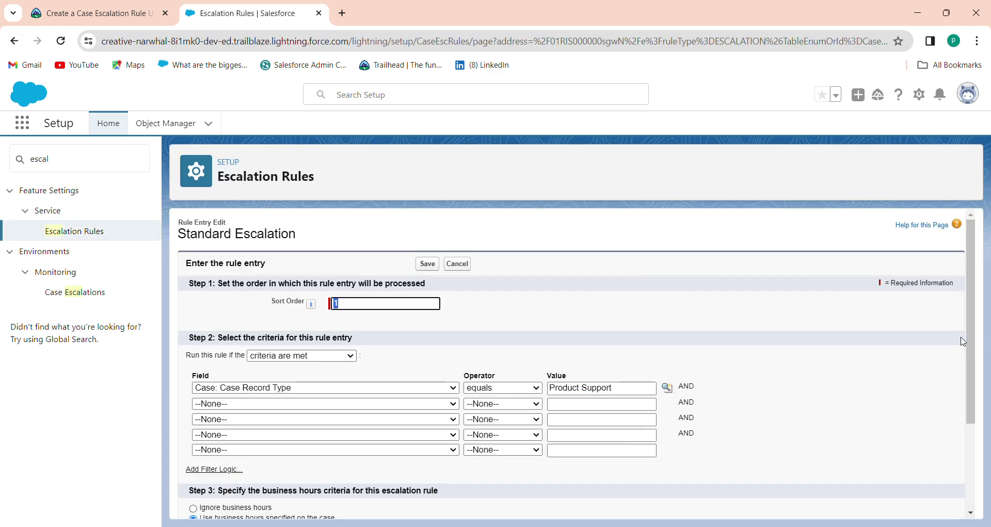
drag(971, 347, 986, 459)
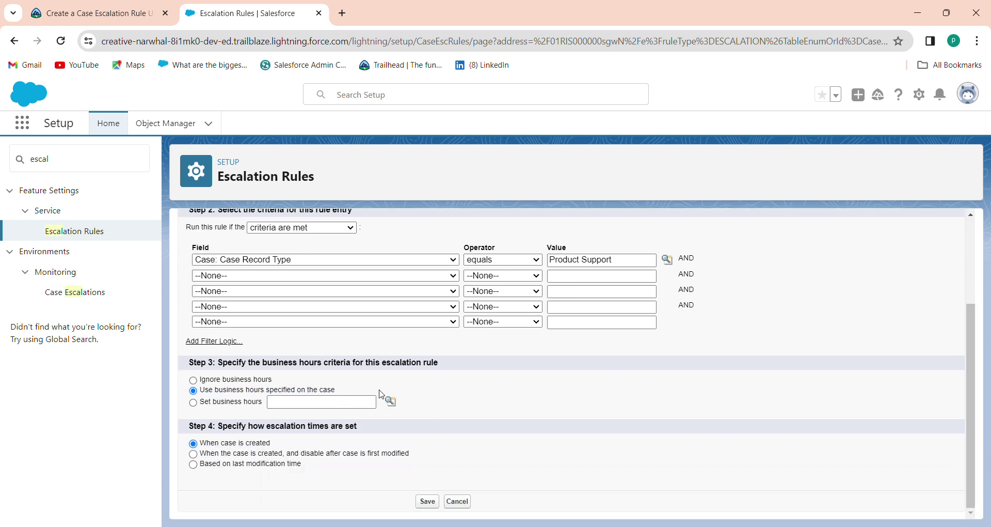
click(251, 402)
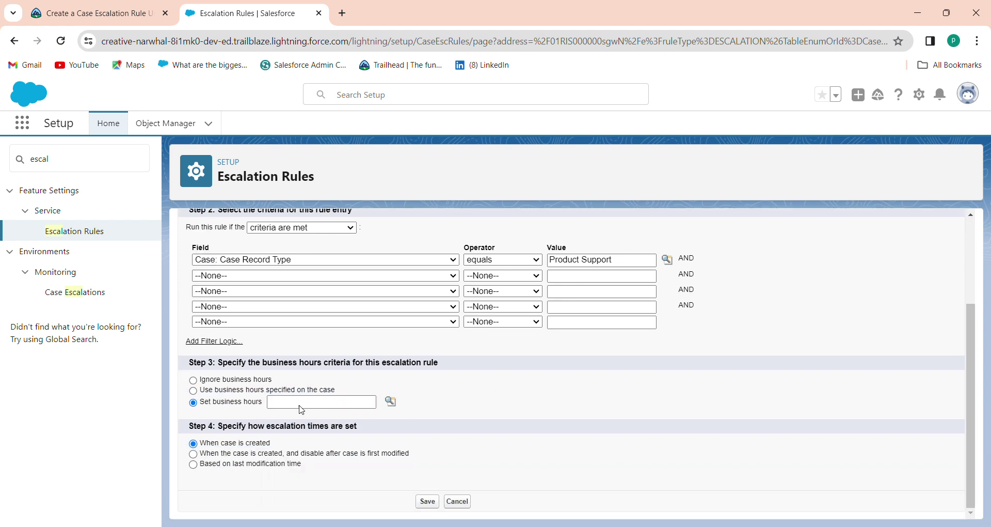
click(391, 402)
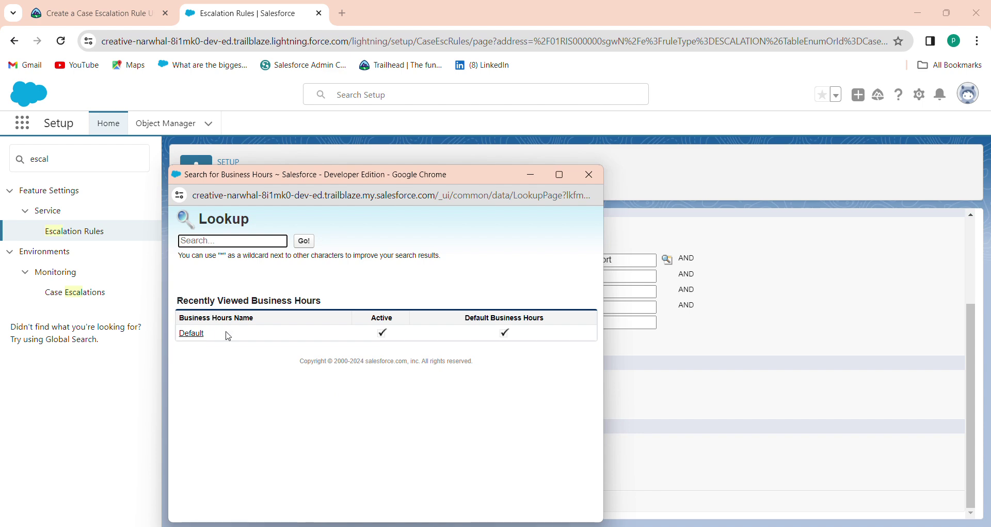
click(198, 333)
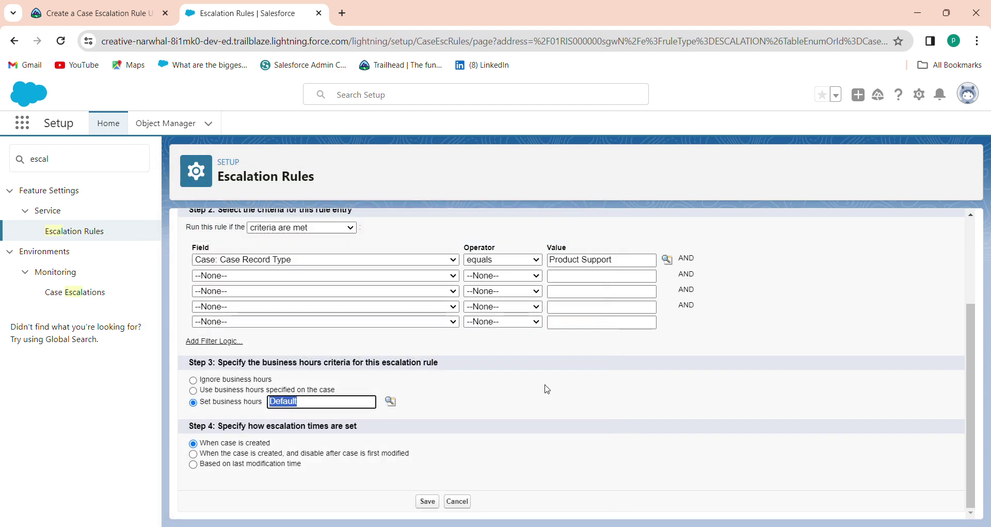
Review the rule entry's criteria and business hours settings and save the rule entry.
scroll(976, 439, up, 1)
scroll(979, 458, down, 1)
click(427, 501)
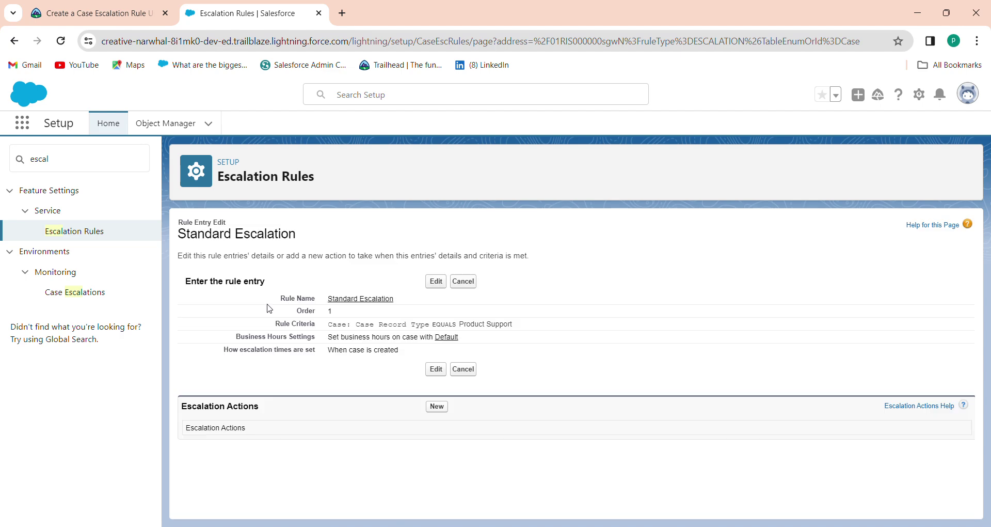
Read the escalation action details on Trailhead and start a new escalation action for the Standard Escalation rule entry.
key(ctrl+Tab)
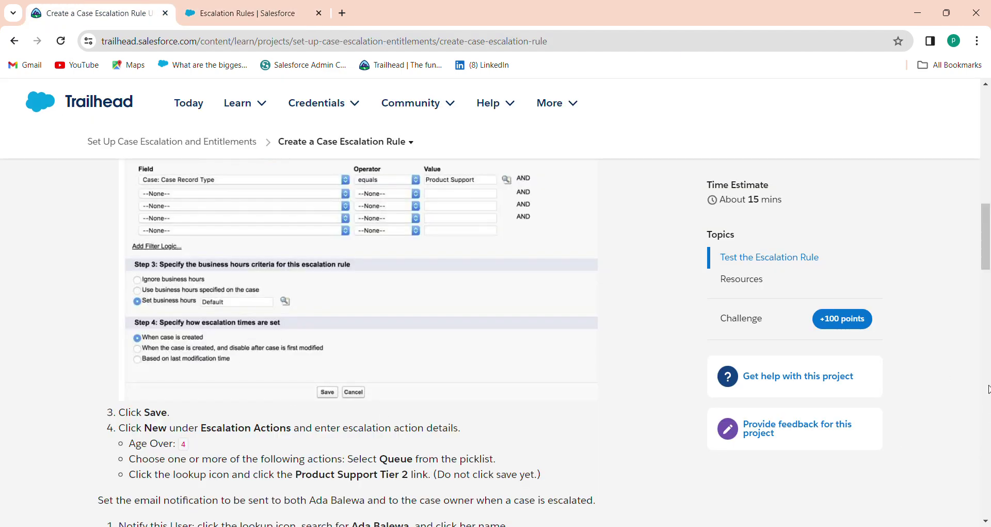
scroll(986, 263, down, 2)
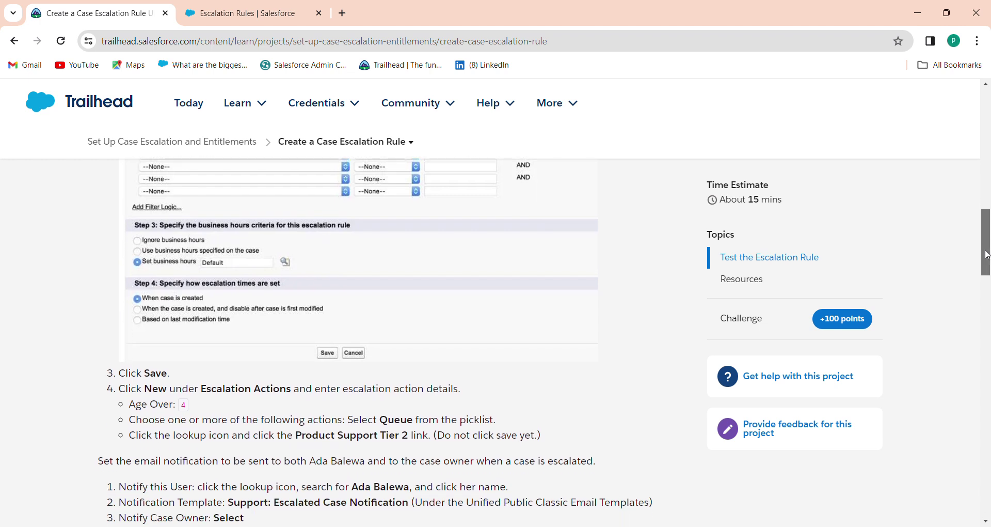
drag(986, 261, 987, 268)
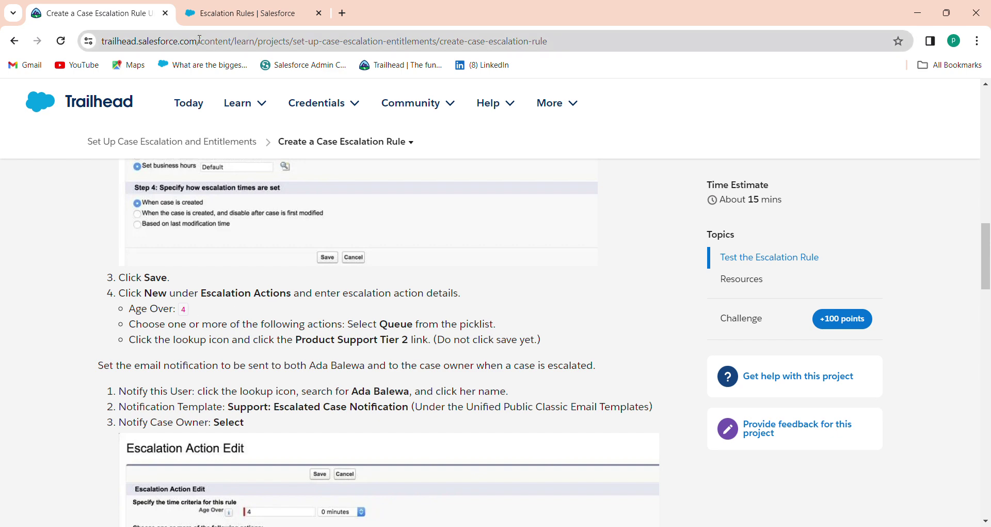
click(279, 9)
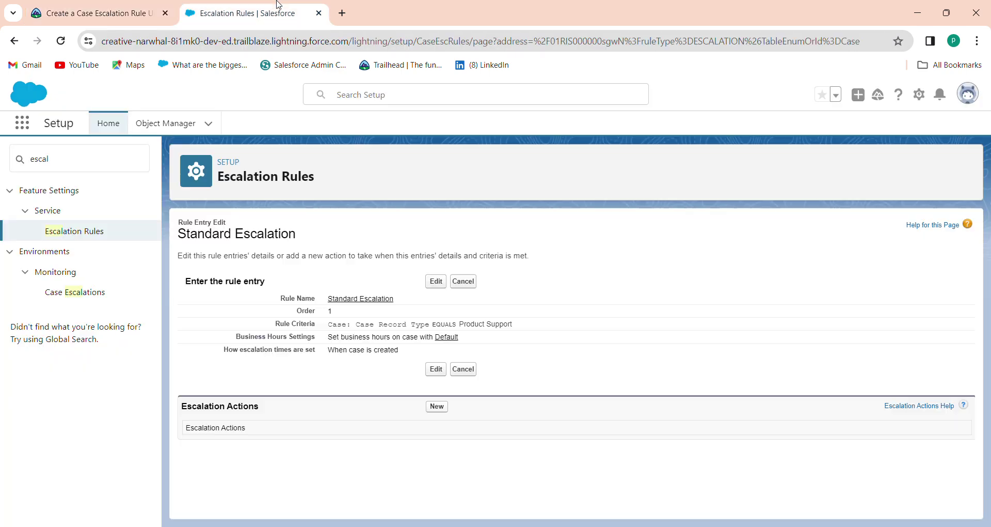
click(437, 406)
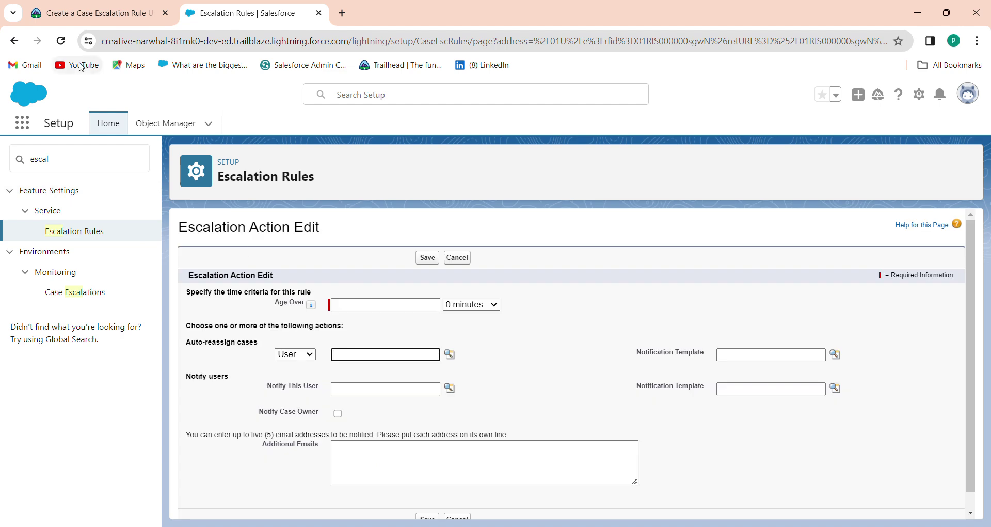
Following the Trailhead instructions, set the escalation action's Age Over to 4 and its auto-reassign type to Queue.
click(80, 13)
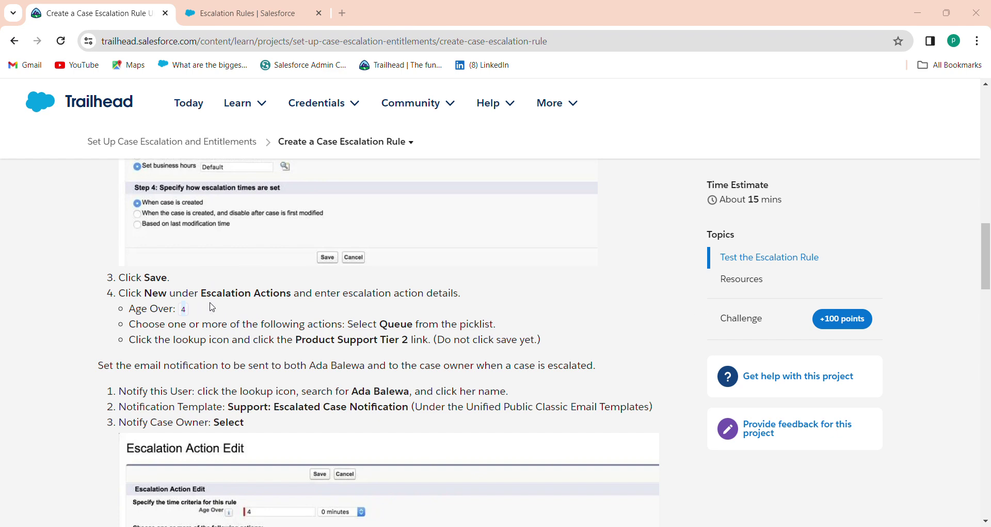
click(231, 13)
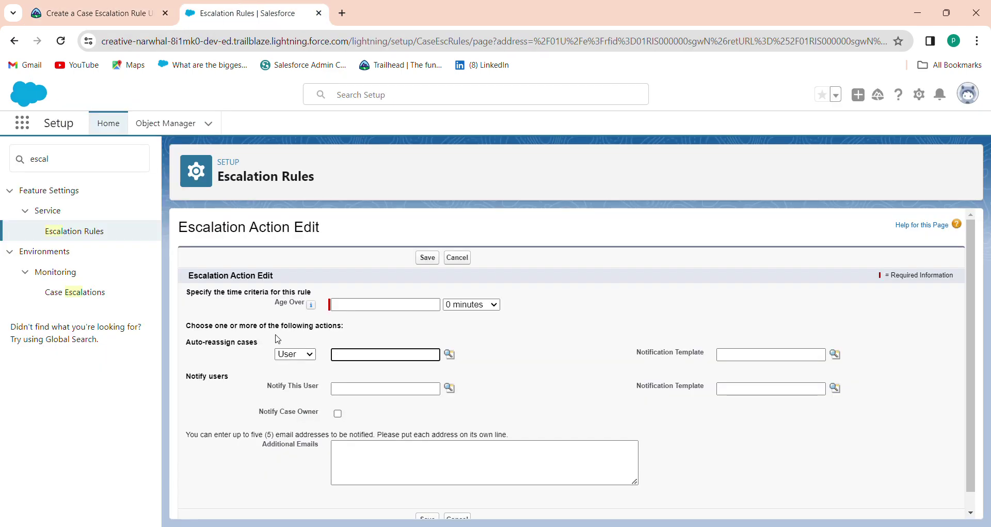
click(361, 303)
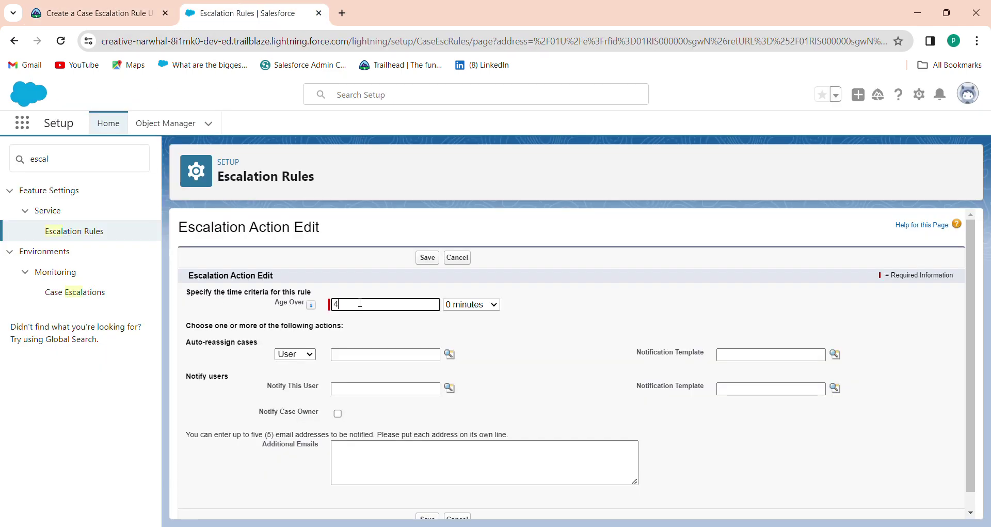
click(128, 6)
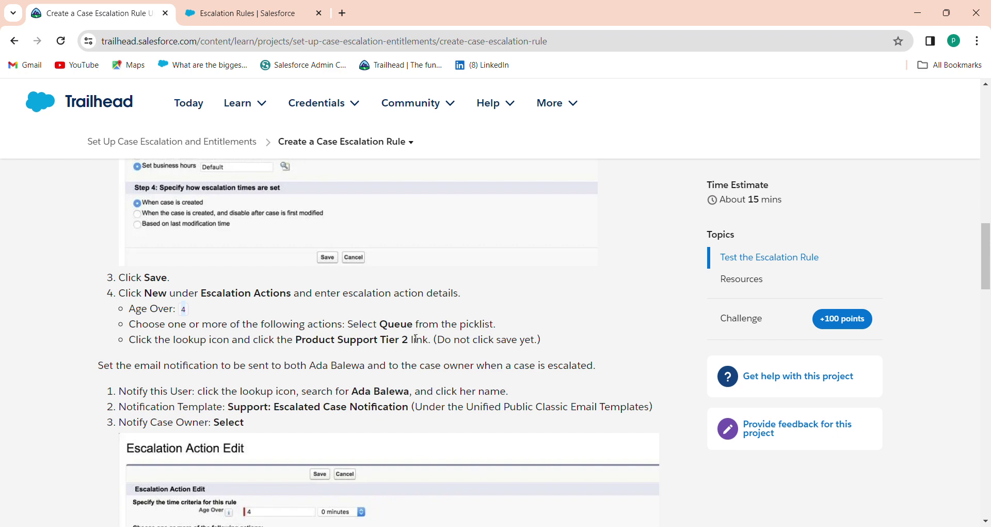
click(281, 7)
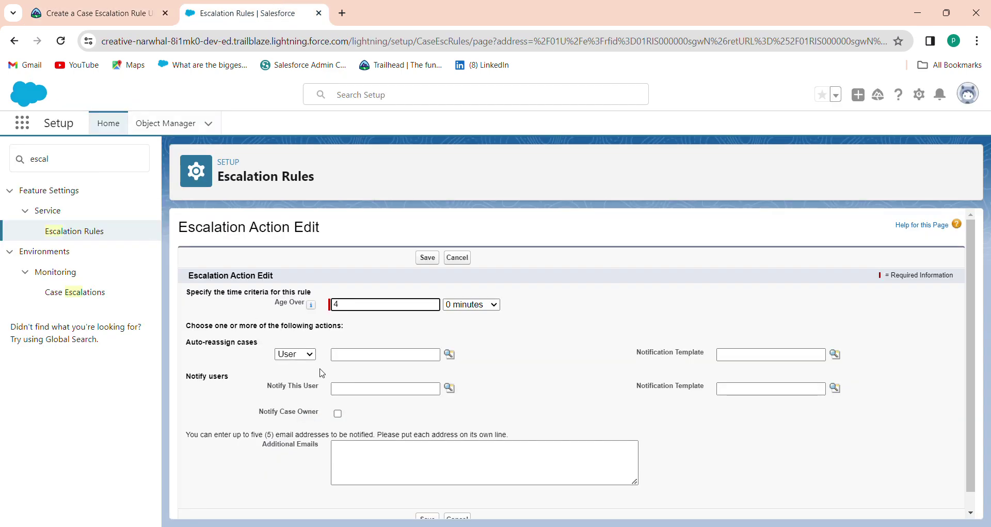
click(296, 354)
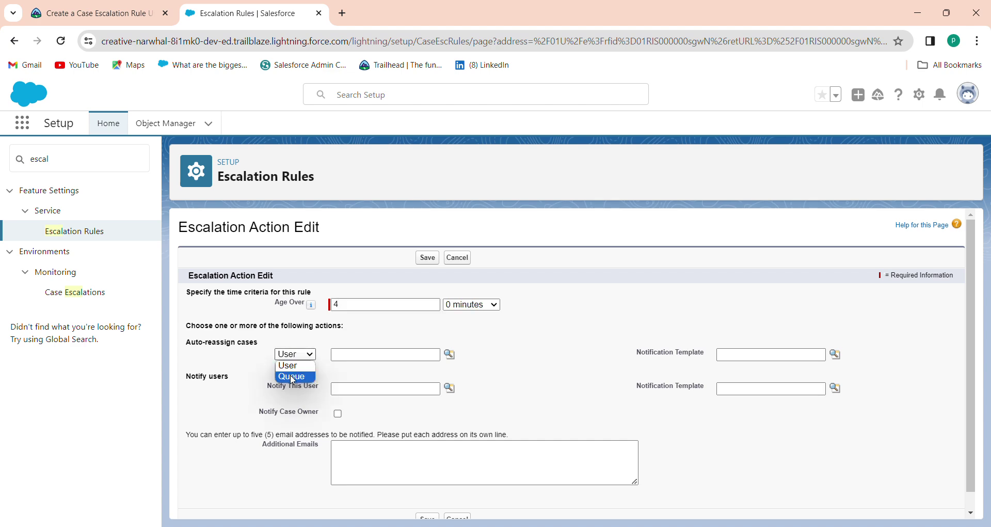
click(292, 378)
Check the queue on Trailhead and insert Product Support Tier 1 as the auto-reassign queue from the lookup.
click(96, 8)
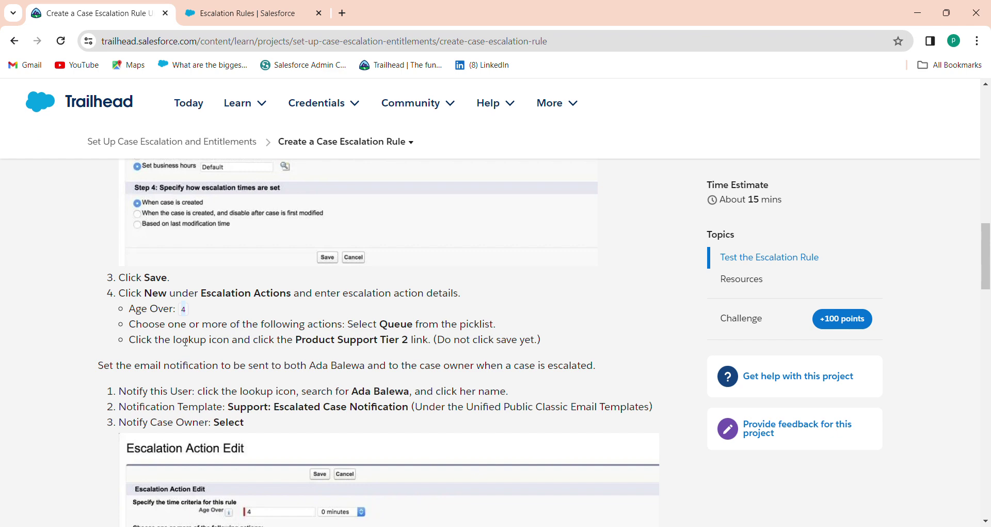
click(227, 6)
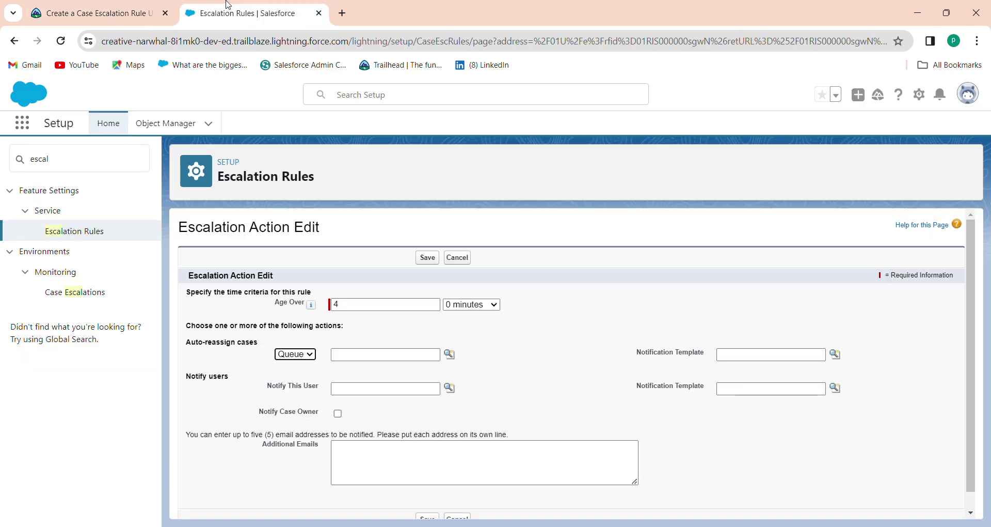
click(450, 354)
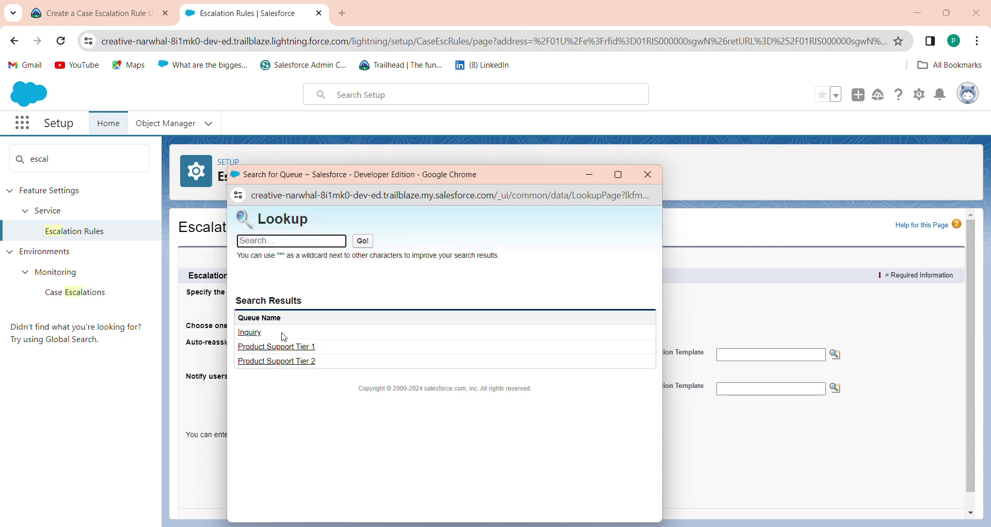
click(277, 346)
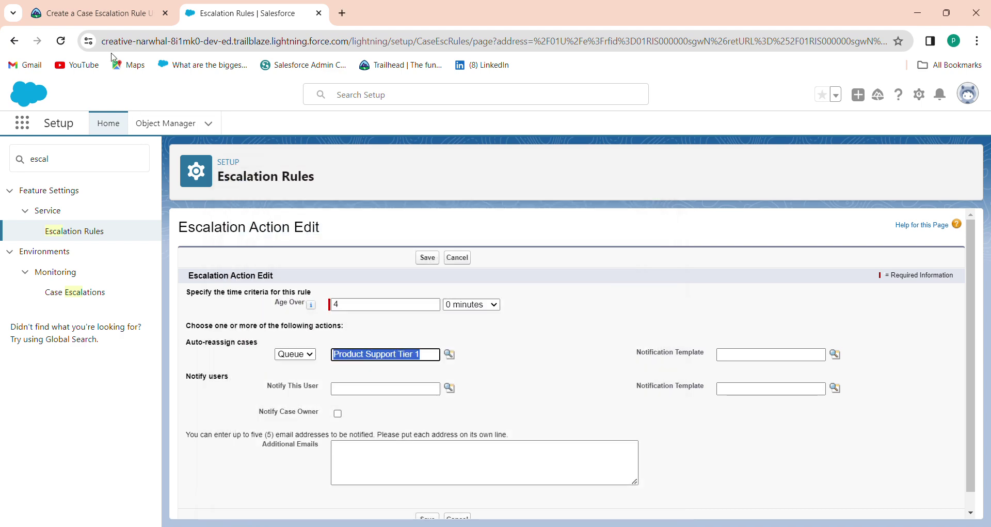
Recheck the queue on Trailhead and change the auto-reassign queue to Product Support Tier 2 through the lookup.
click(72, 5)
click(209, 9)
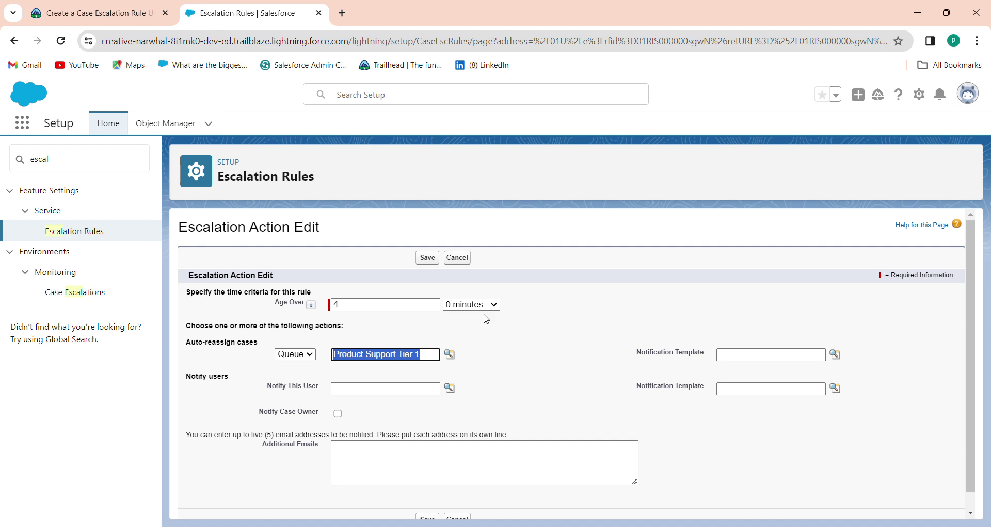
click(449, 354)
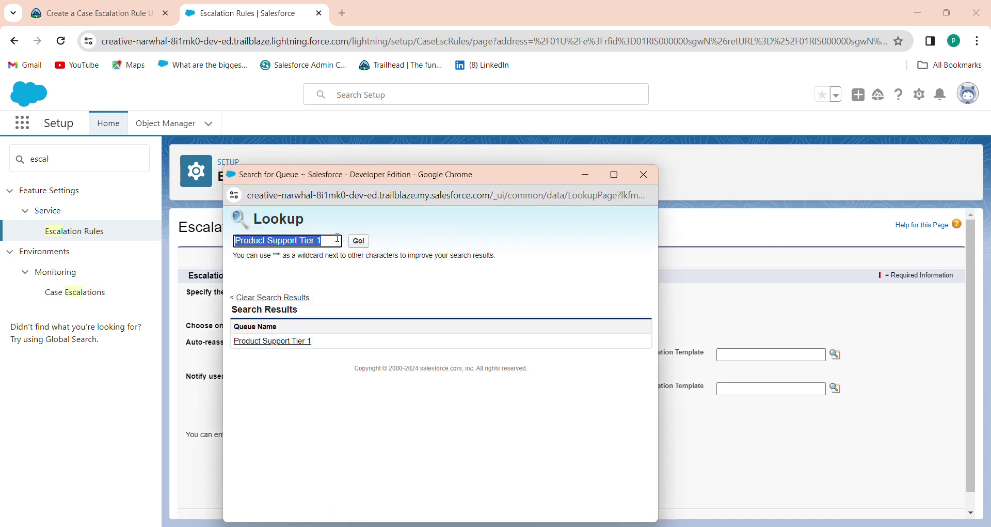
key(BackSpace)
click(359, 241)
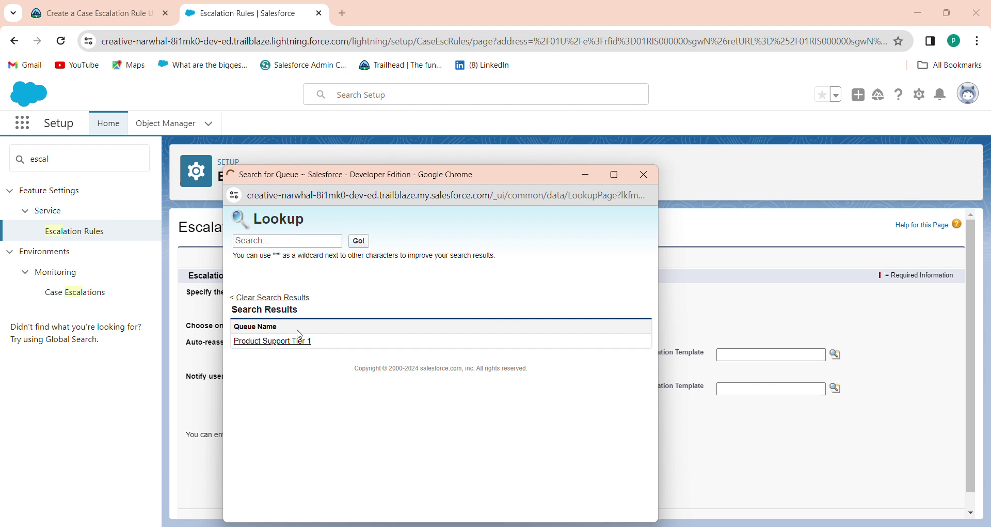
click(274, 362)
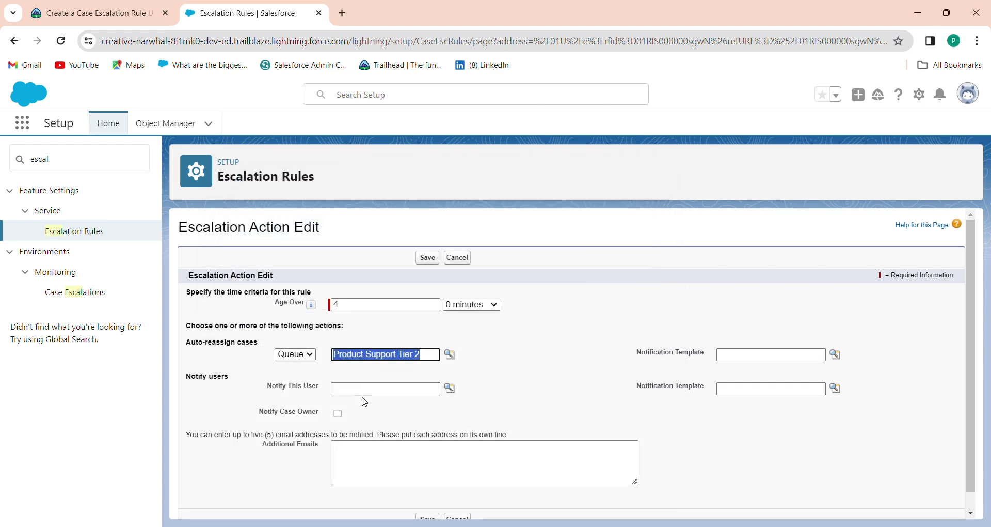
click(566, 344)
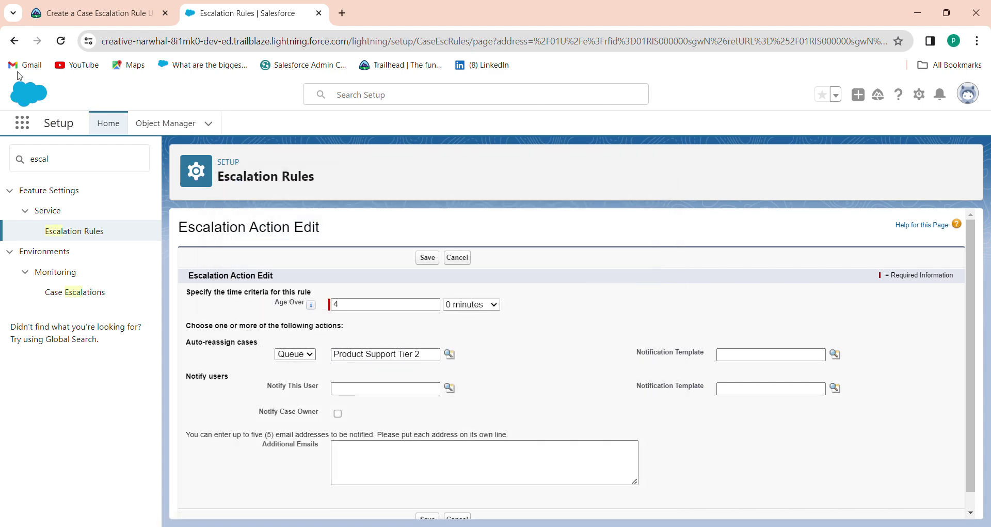
Read the email notification instructions on Trailhead and set Notify This User to the user they name from the lookup.
click(73, 10)
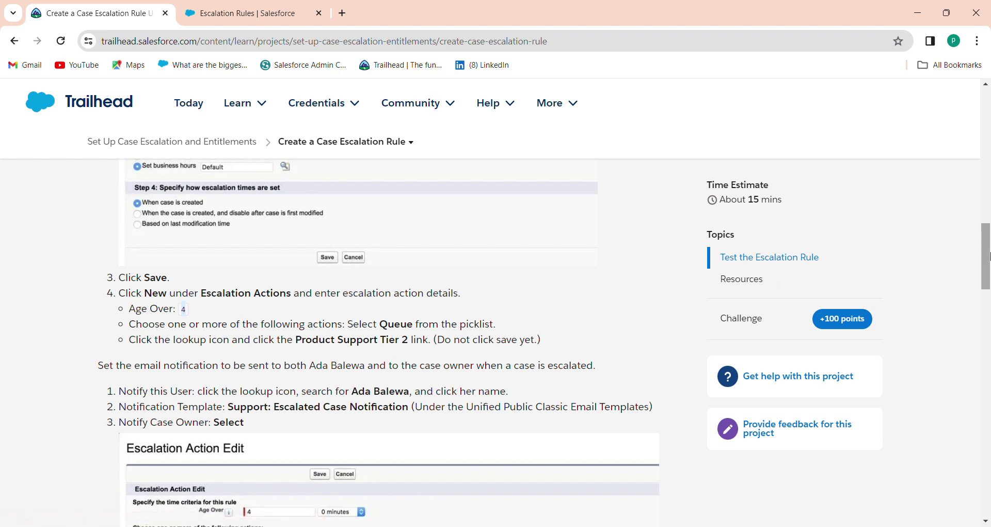
drag(989, 258, 989, 276)
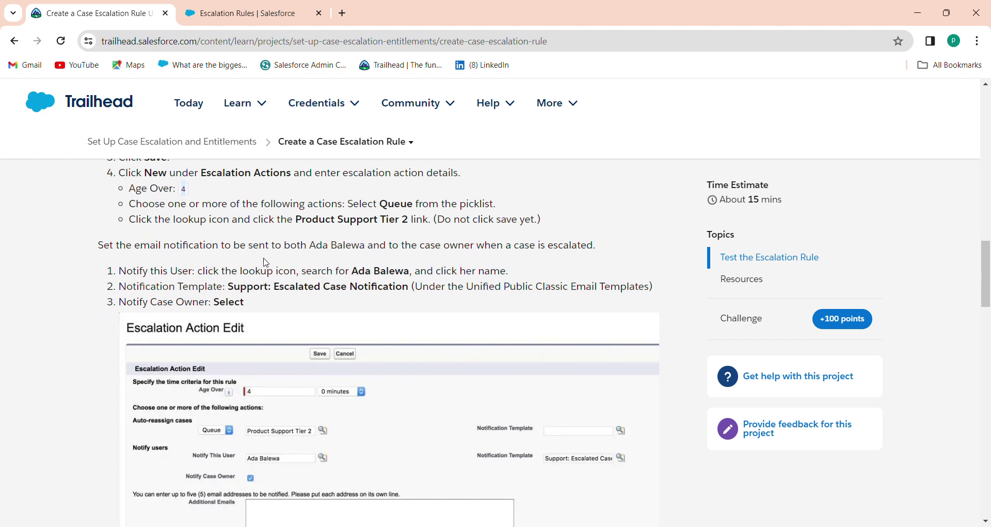
click(259, 7)
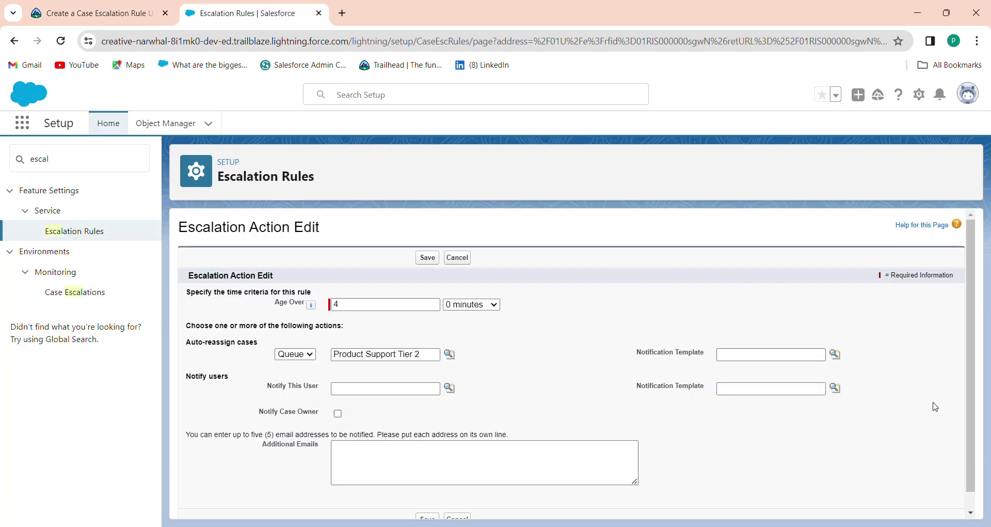
scroll(970, 416, down, 1)
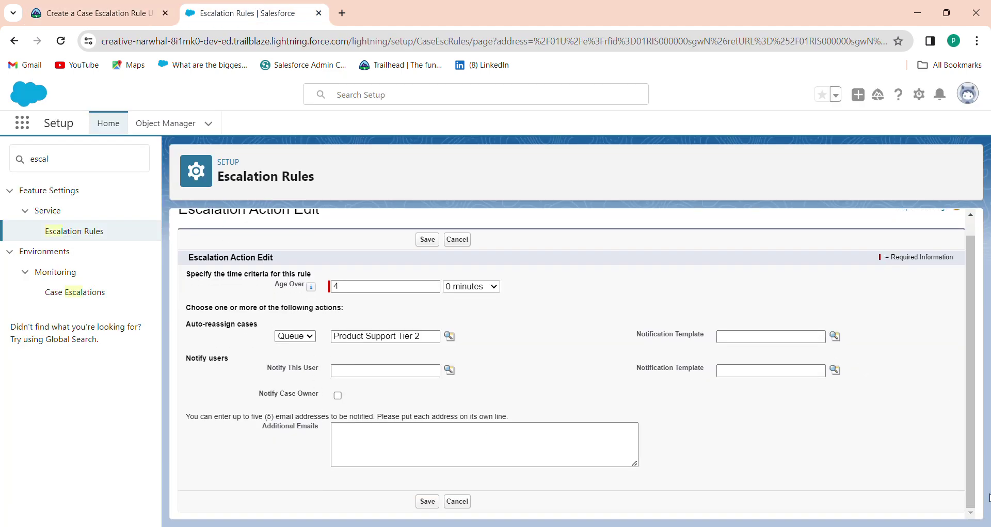
click(112, 11)
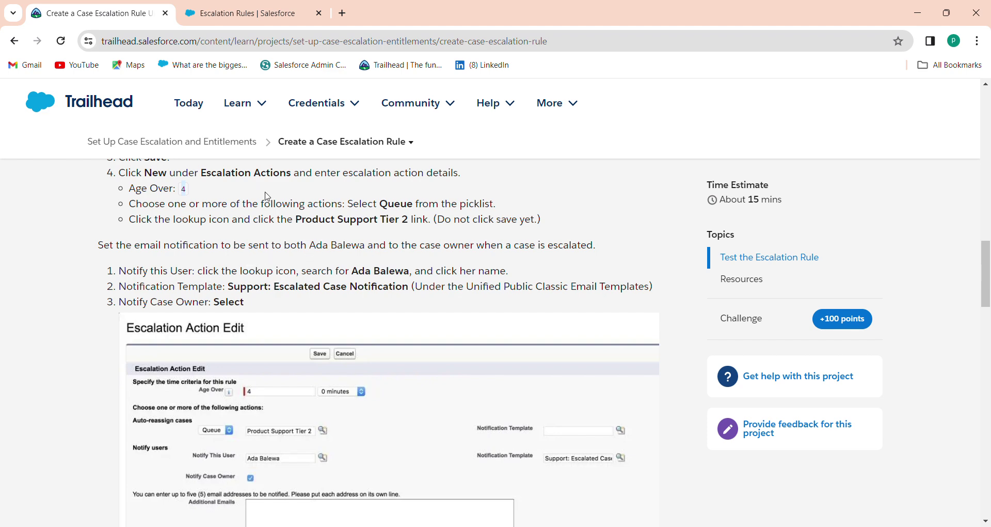
click(234, 13)
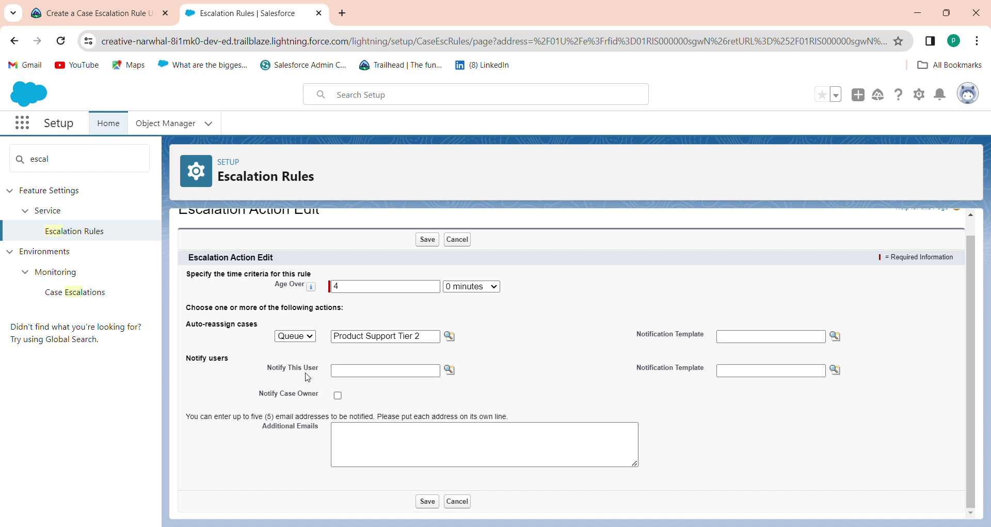
click(448, 370)
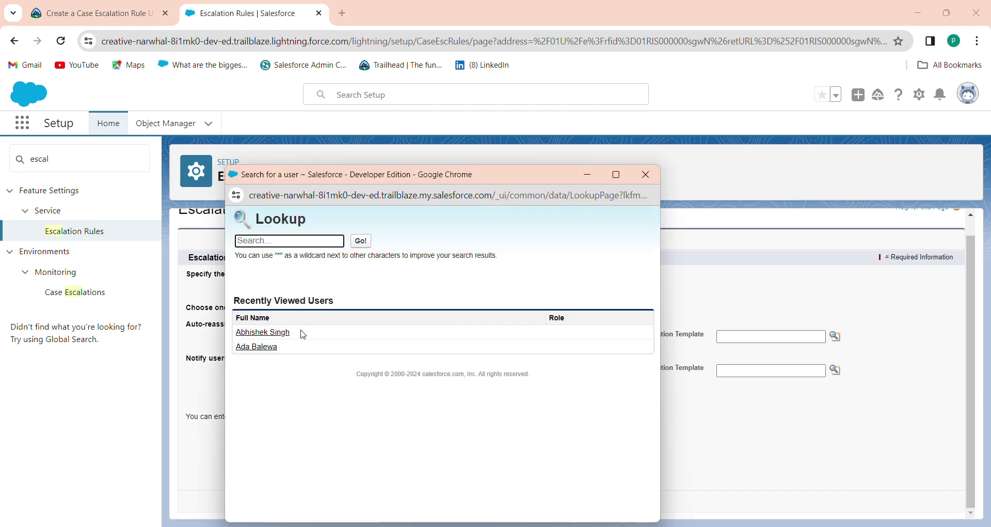
click(272, 349)
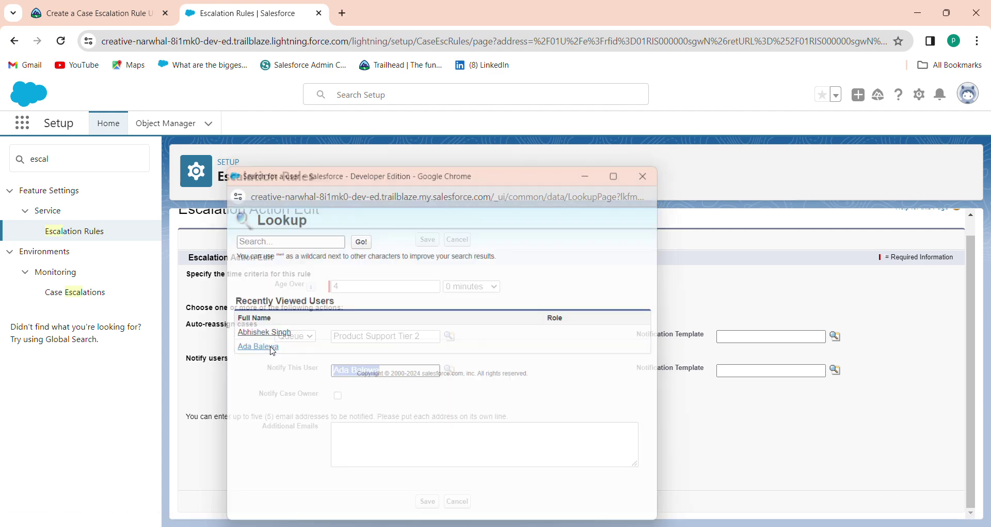
Insert Support: Case Assignment Notification as the notified user's notification template and compare the choice with the Trailhead instructions.
click(123, 14)
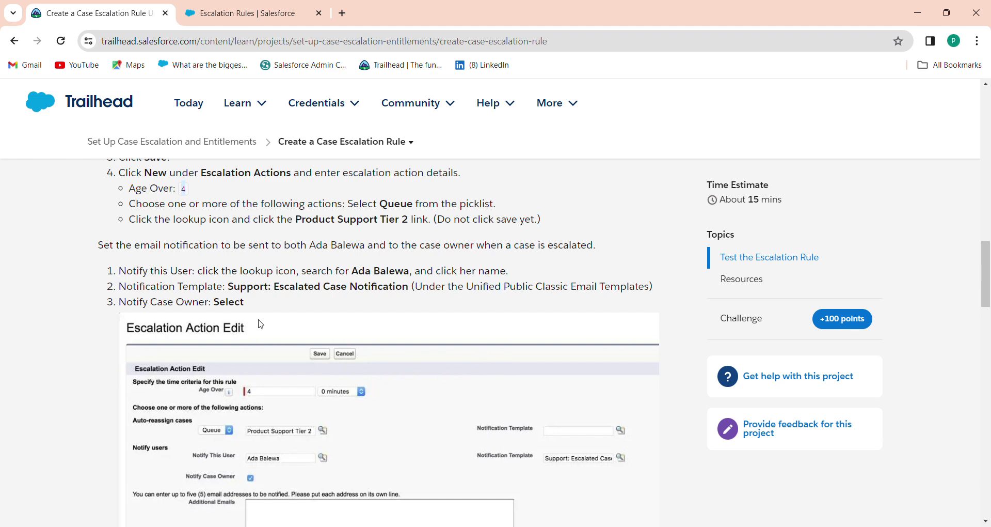
click(269, 20)
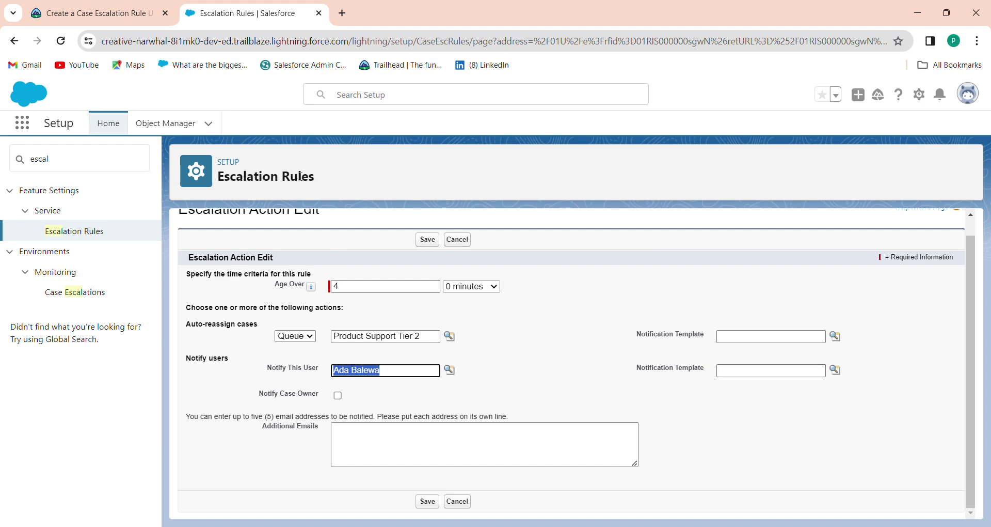
click(111, 6)
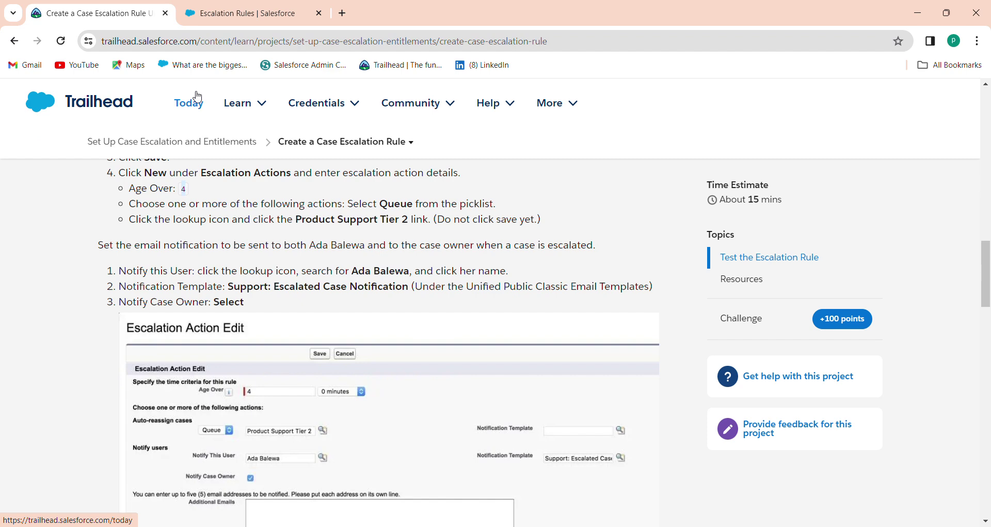
click(267, 10)
click(835, 369)
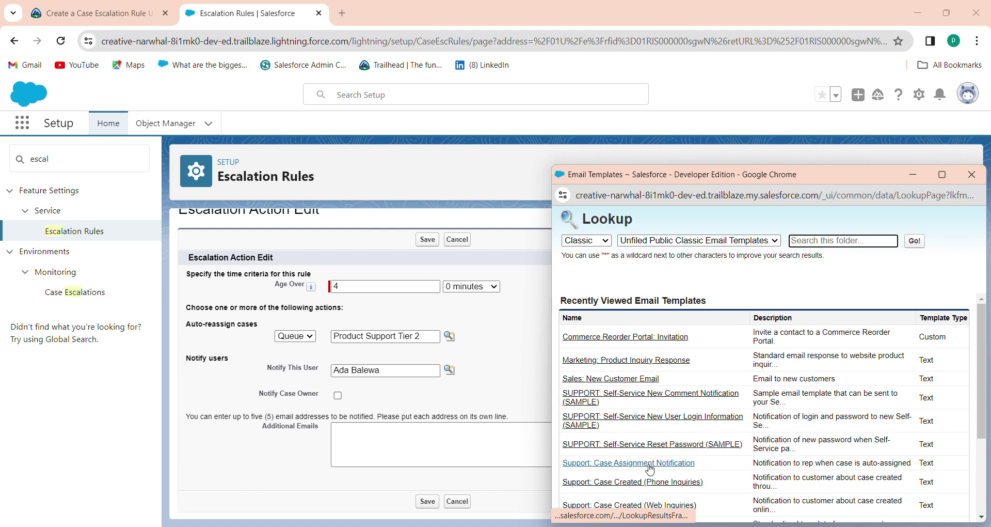
click(650, 465)
click(112, 12)
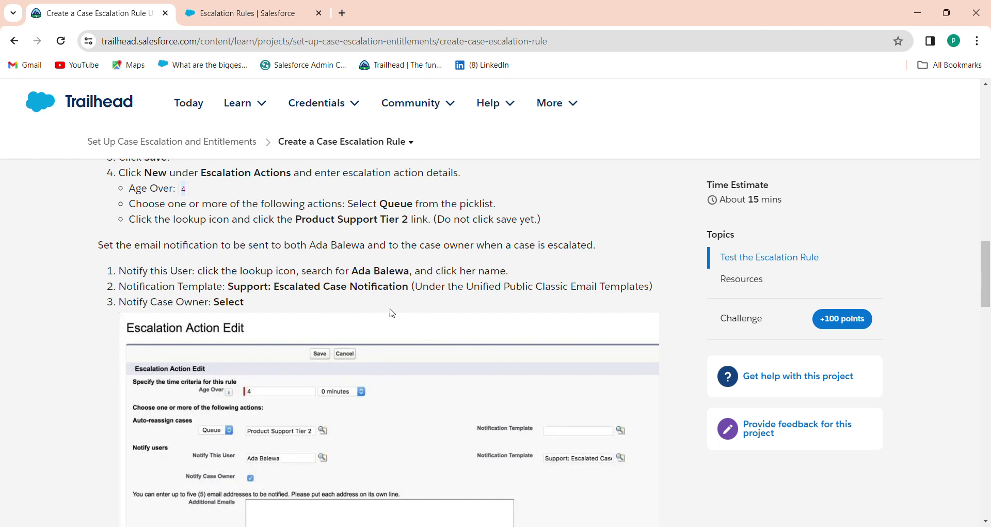
scroll(989, 320, down, 2)
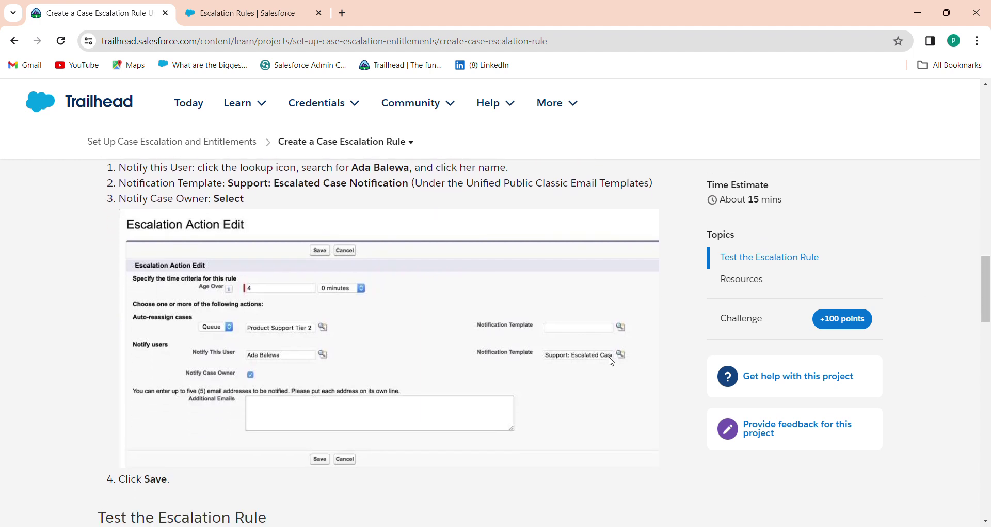
Change the notified user's notification template to Support: Escalated Case Notification through the lookup, and save the escalation action.
click(248, 6)
click(835, 370)
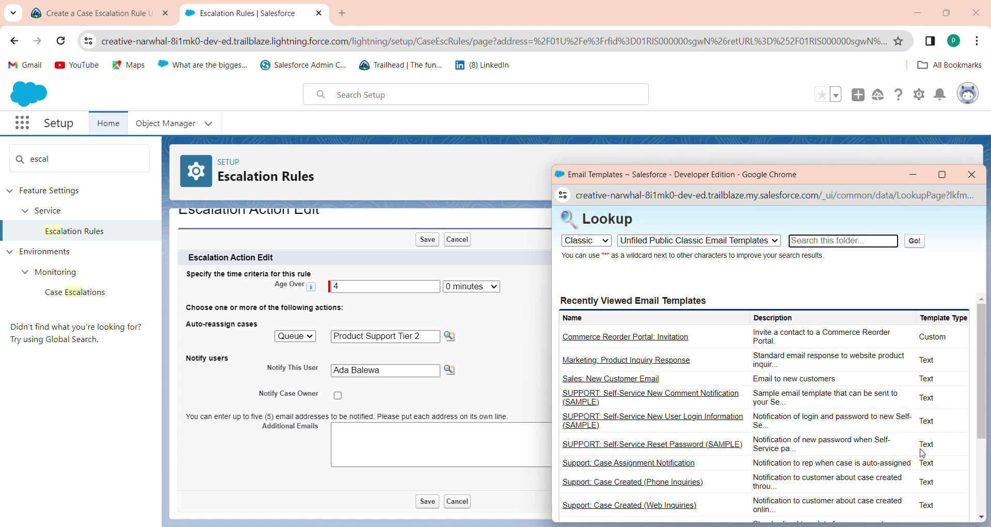
drag(981, 421, 985, 520)
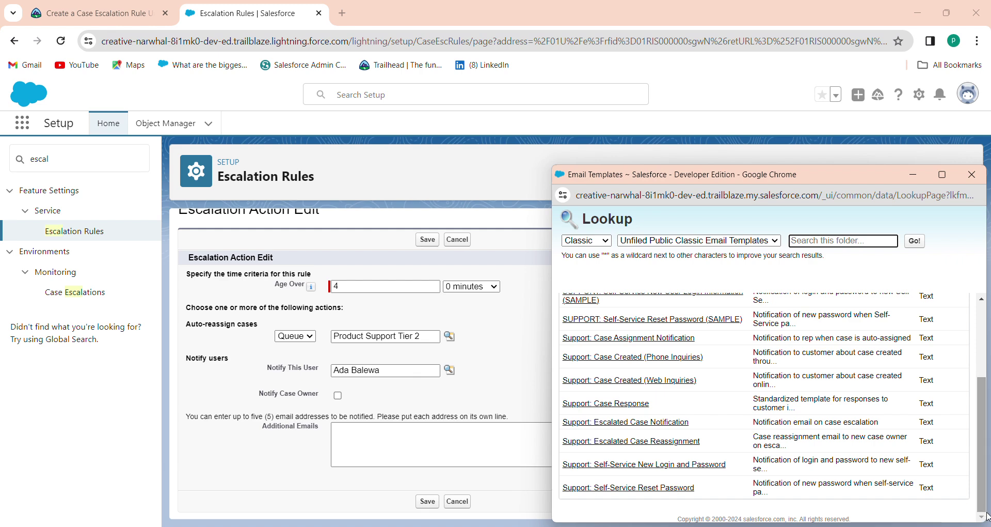
click(605, 422)
click(100, 6)
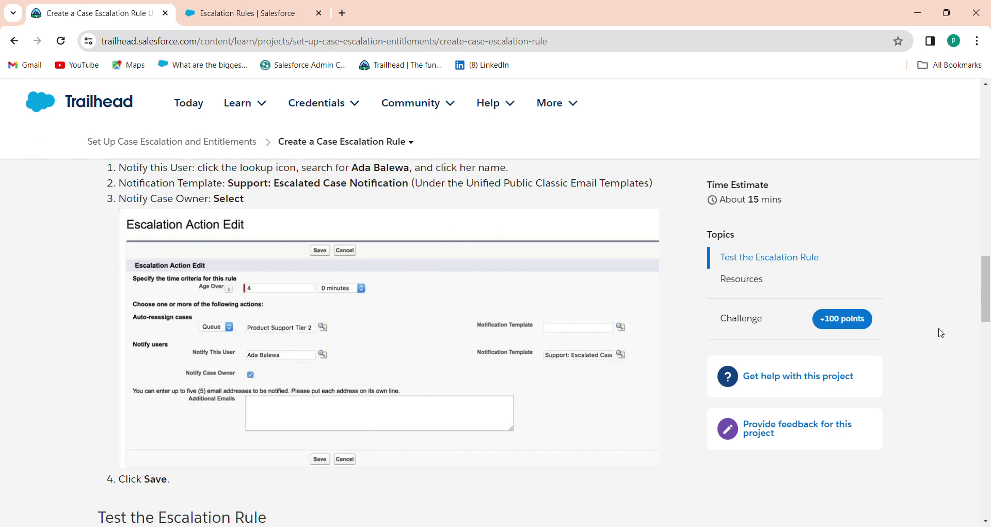
drag(987, 310, 988, 349)
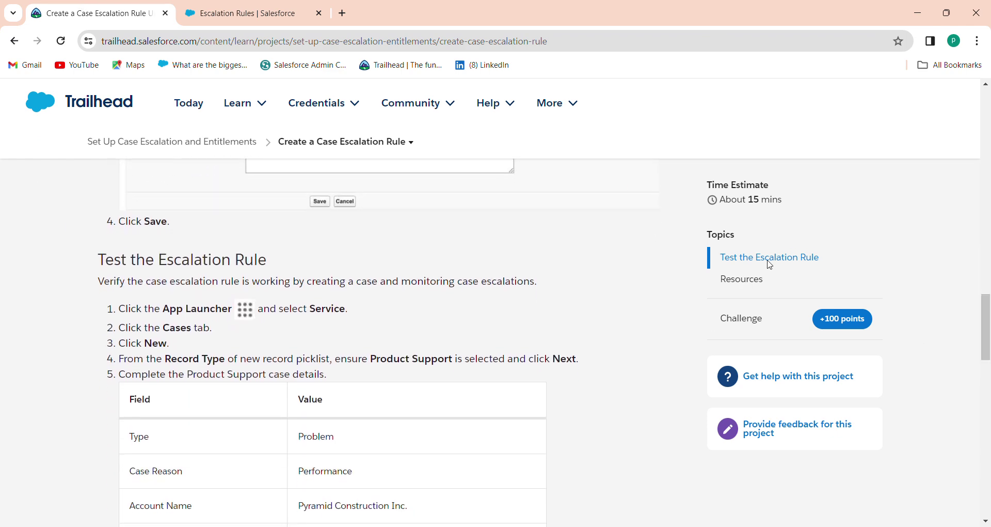
click(295, 6)
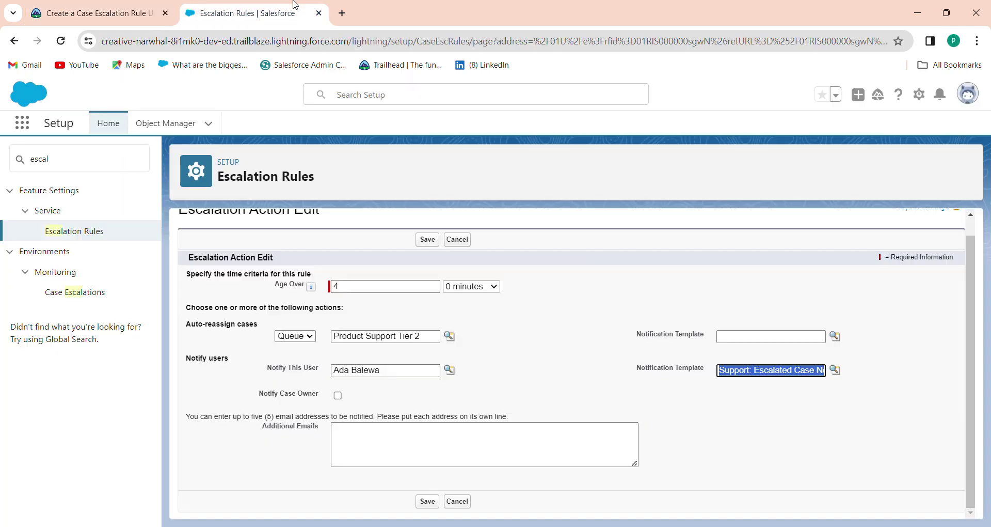
click(428, 501)
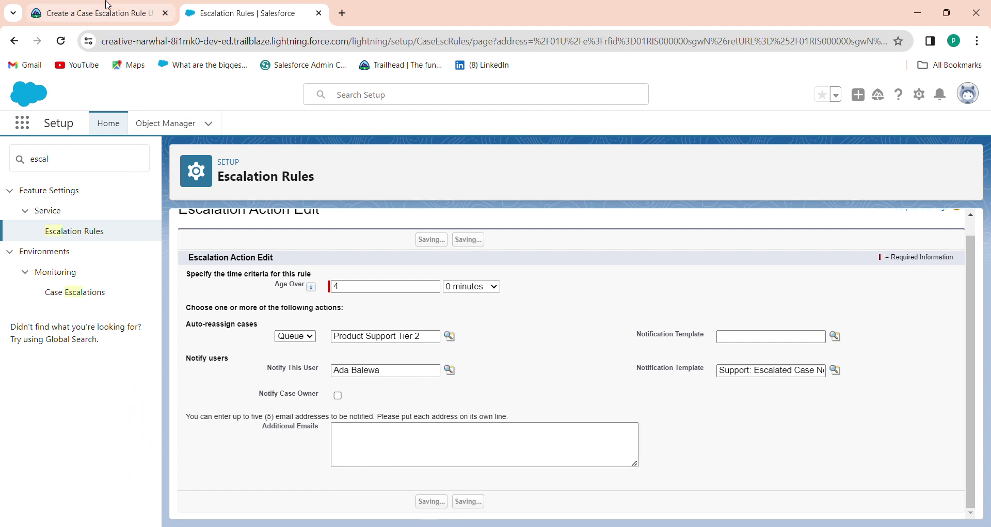
Compare the escalation action with the Trailhead example and edit the saved action to select Notify Case Owner.
click(107, 20)
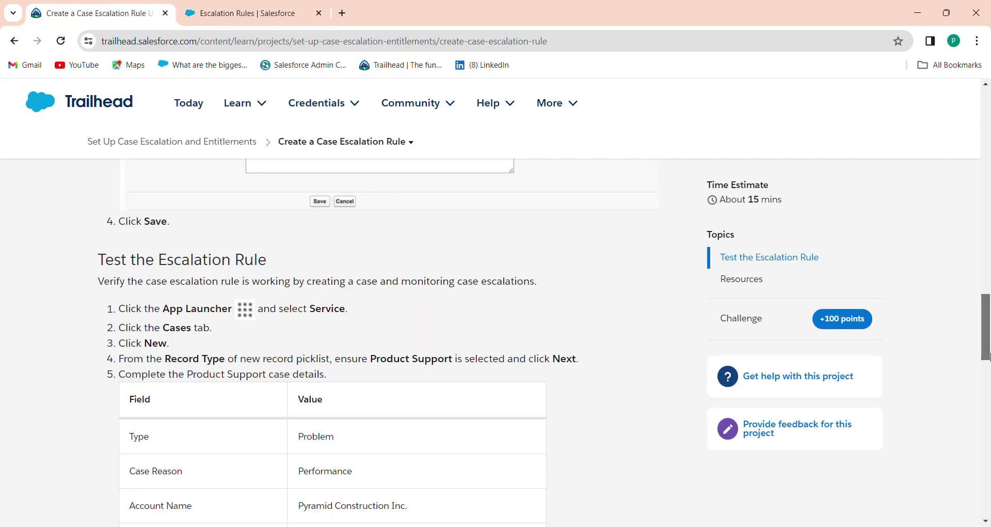
scroll(989, 374, up, 3)
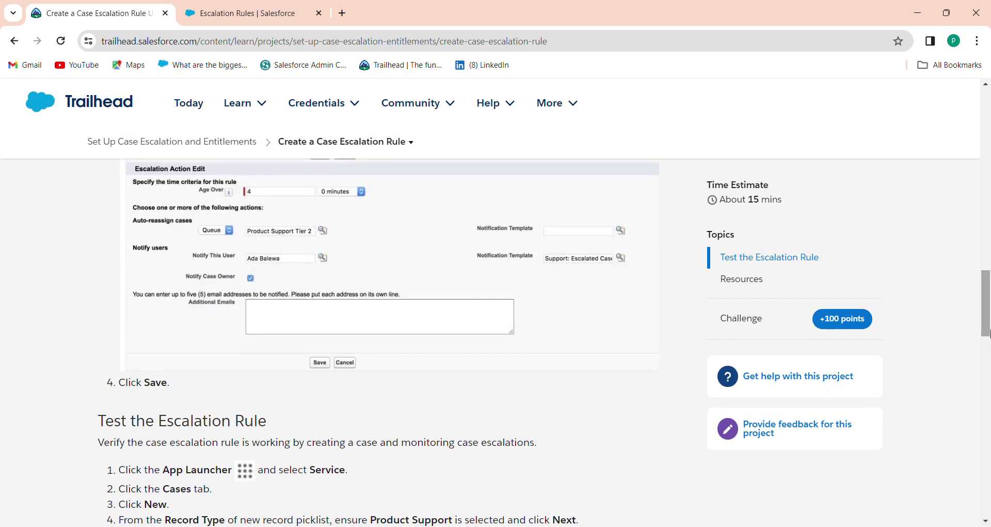
click(234, 6)
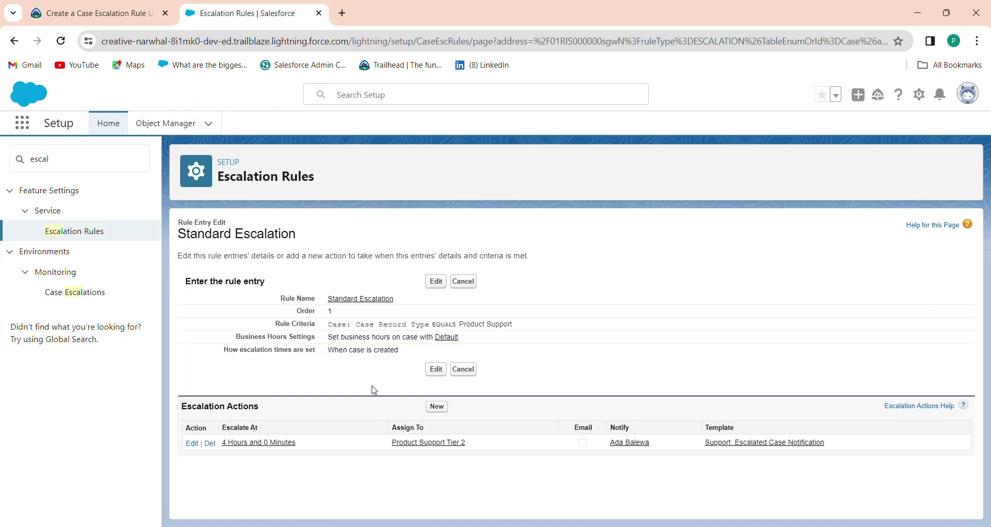
click(193, 444)
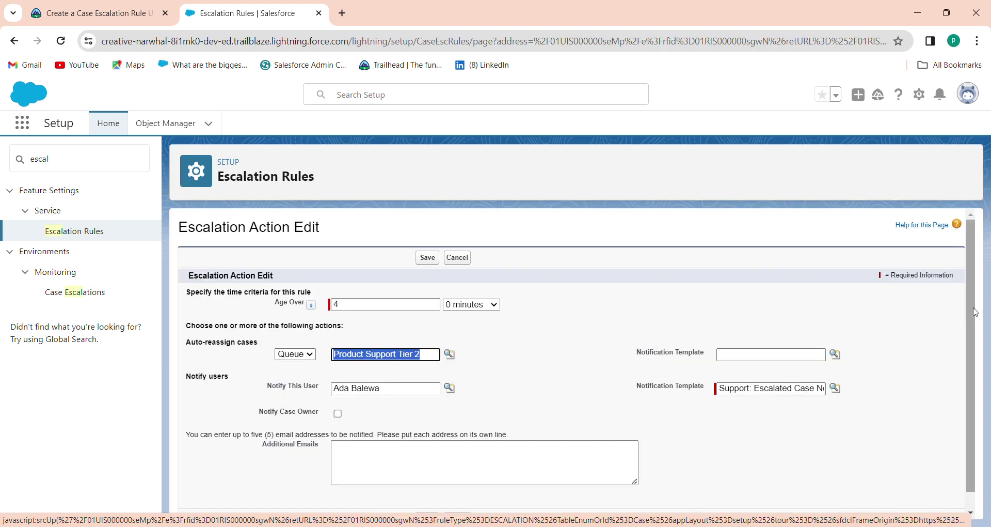
scroll(976, 312, down, 1)
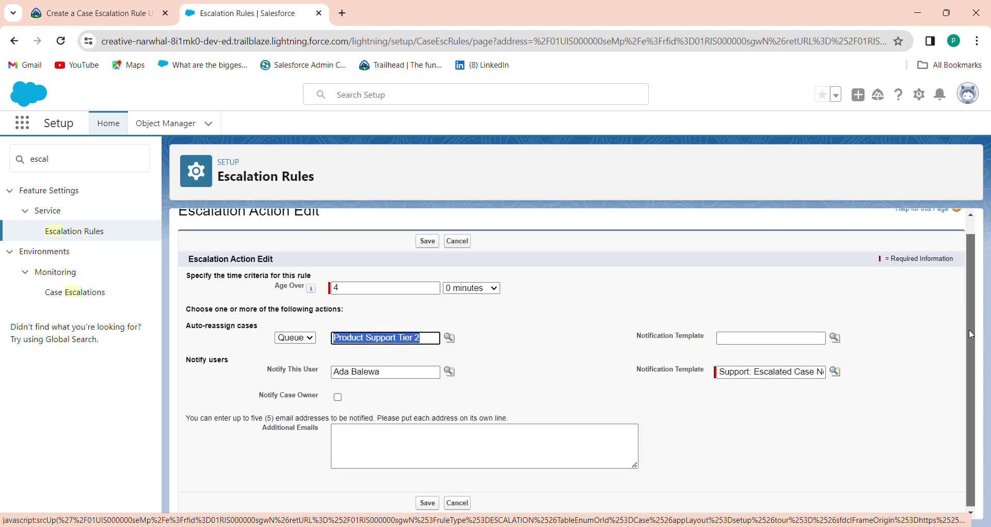
click(337, 396)
click(434, 502)
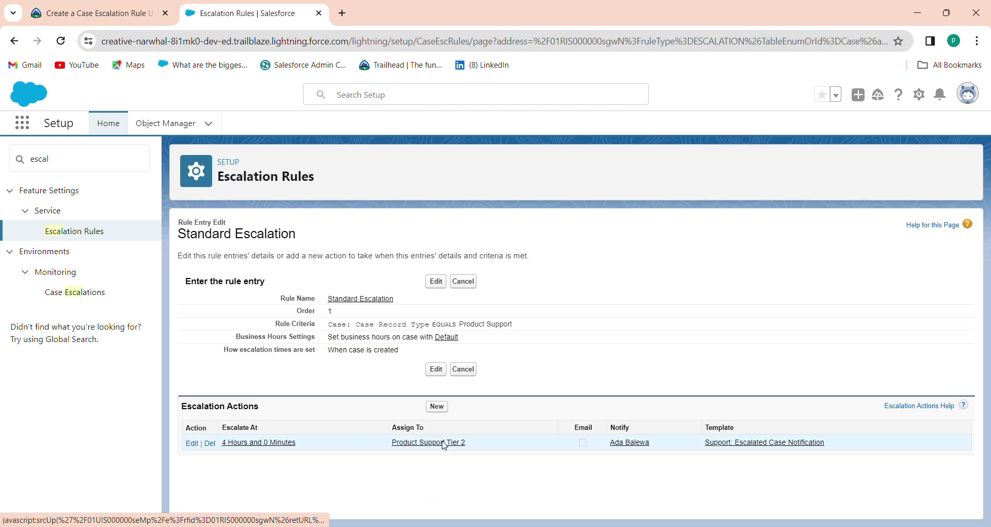
Read the Test the Escalation Rule instructions on Trailhead and open the Service app in Salesforce.
click(47, 6)
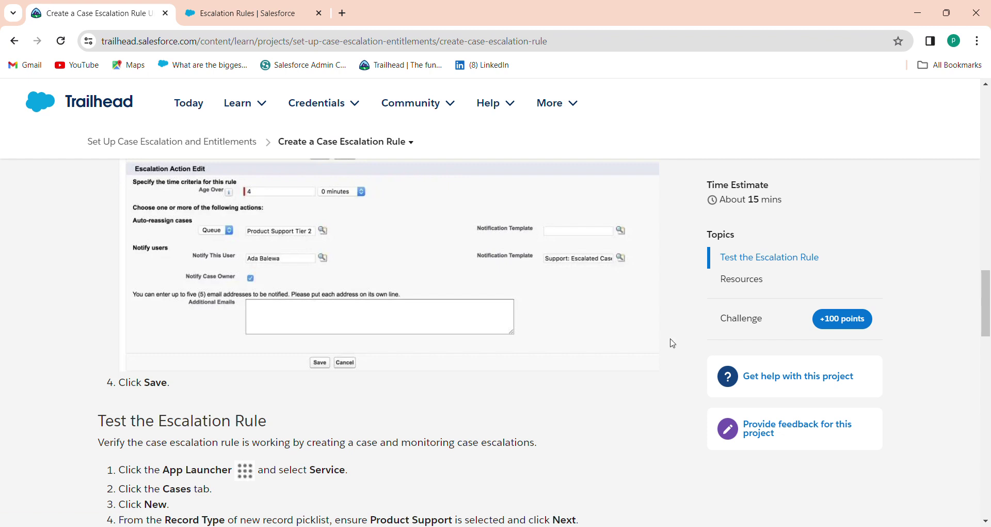
drag(987, 333, 989, 351)
scroll(989, 351, down, 2)
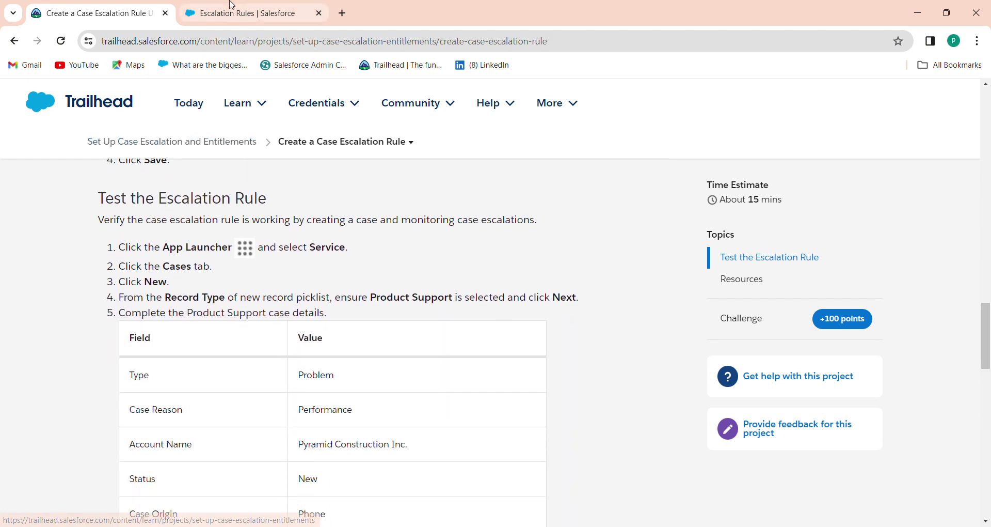
drag(99, 201, 277, 200)
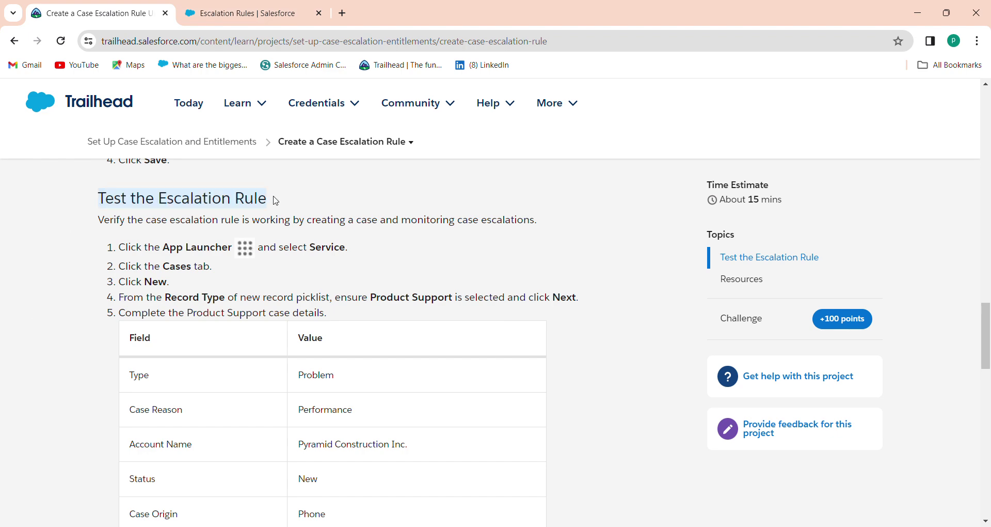
click(244, 13)
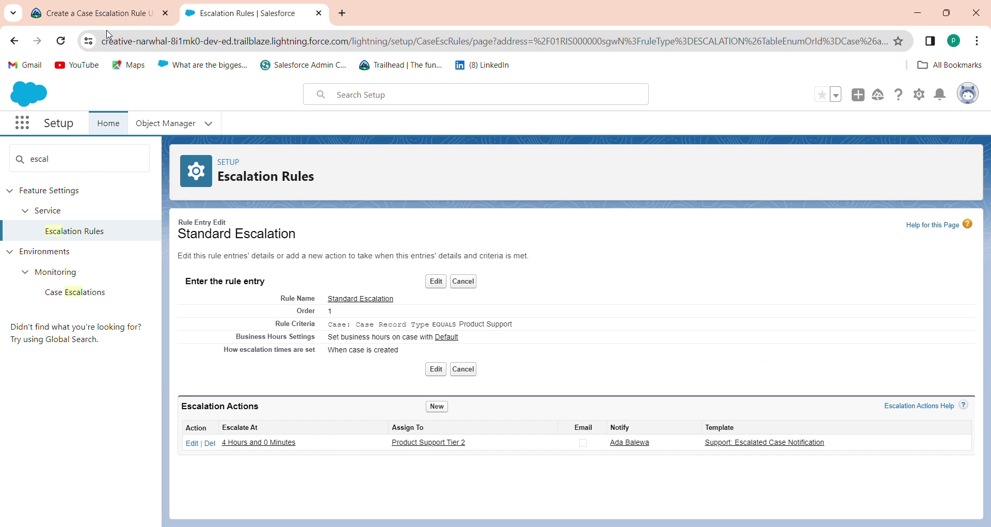
click(84, 164)
double_click(83, 164)
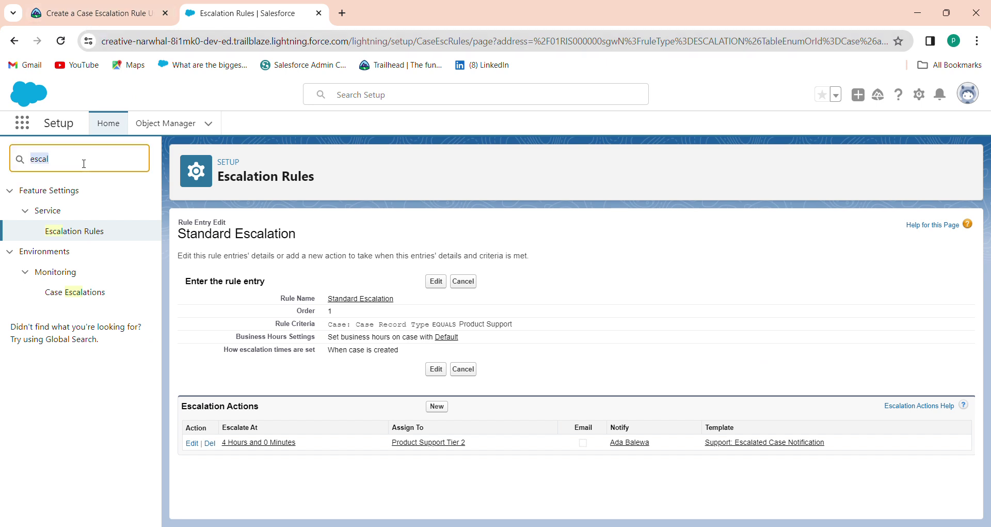
click(5, 126)
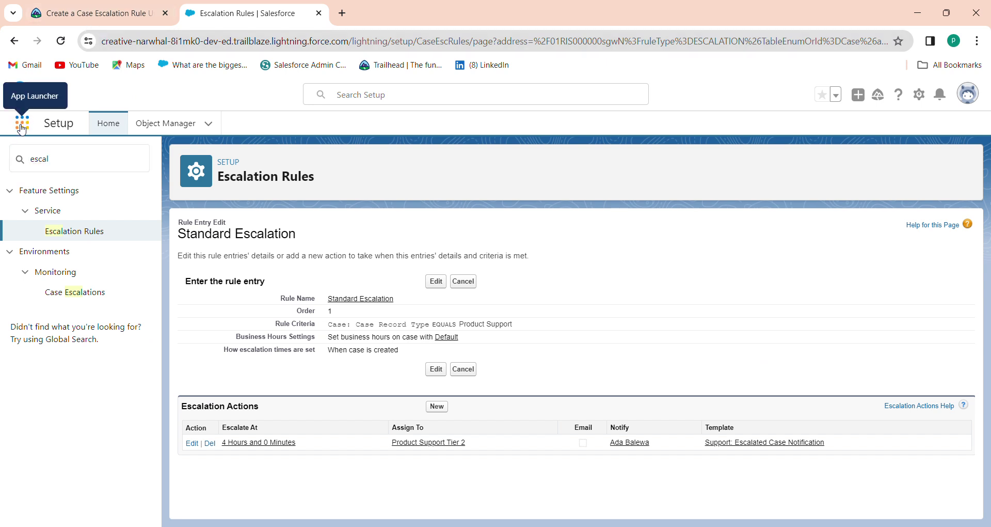
text(serv)
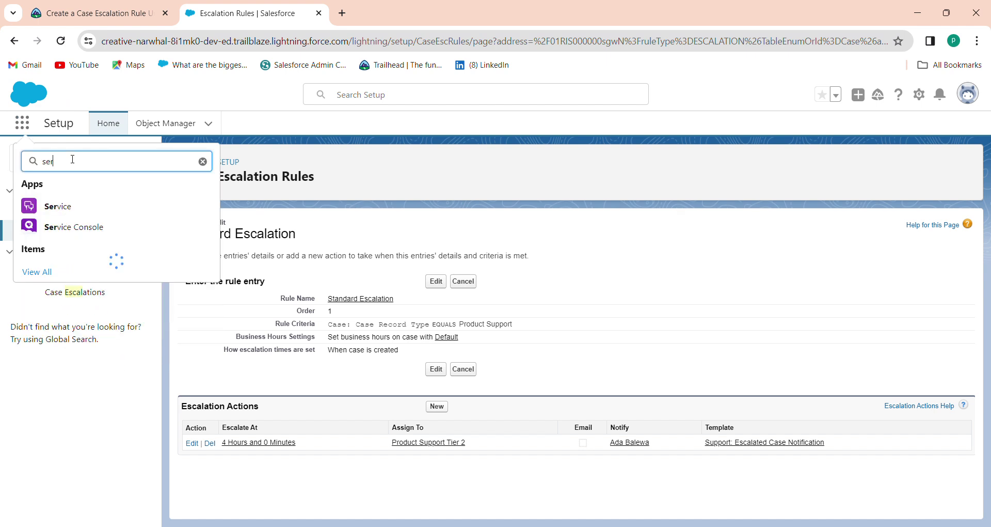
click(50, 212)
Check the Trailhead test instructions and open the Cases list in the Service app.
click(93, 13)
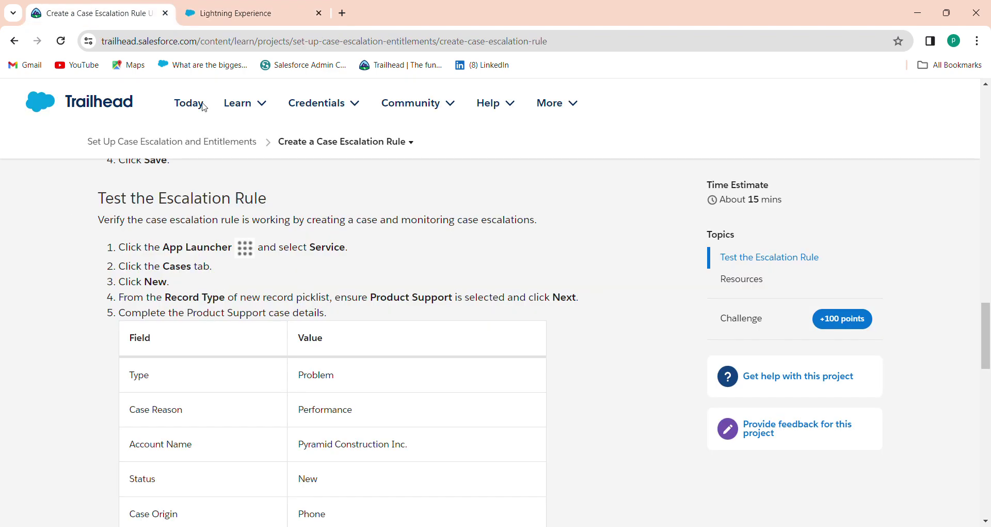
click(222, 11)
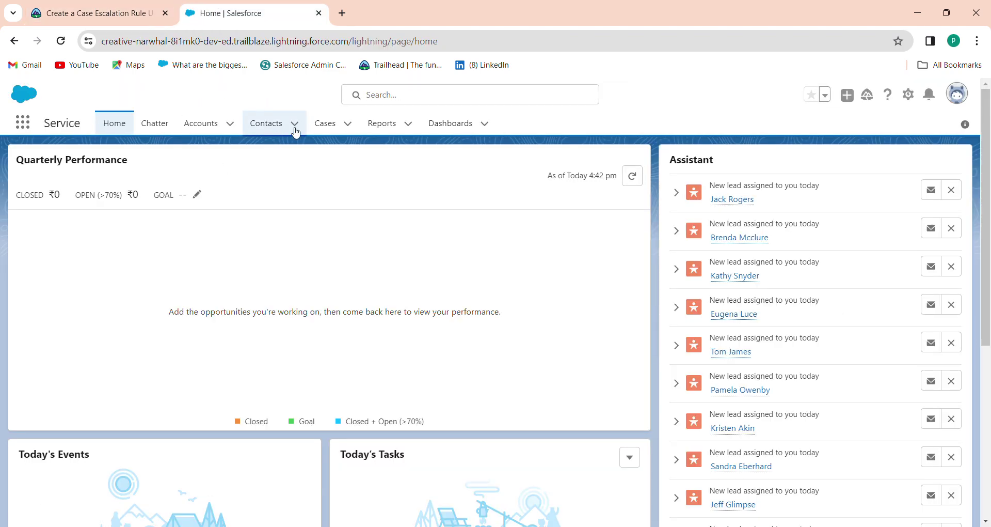
click(315, 128)
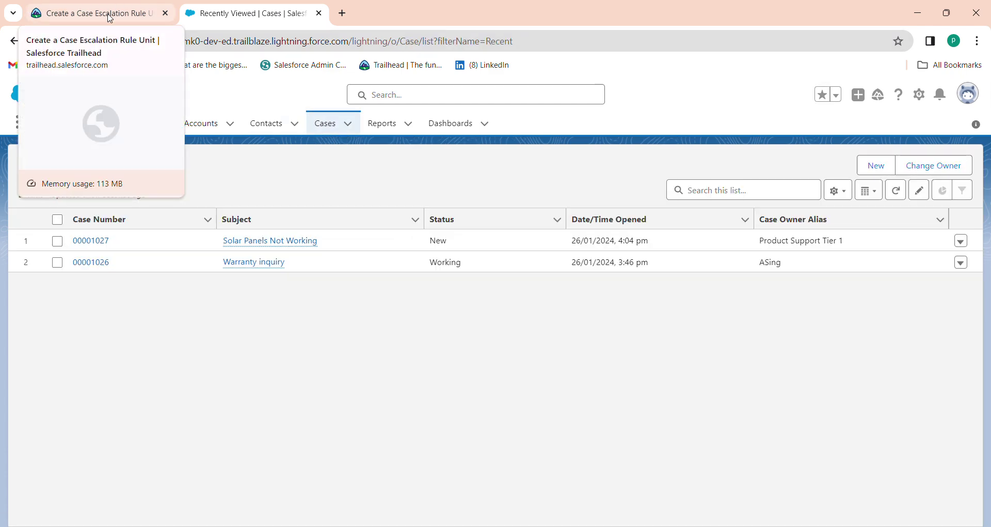
Recheck the Trailhead steps and start a new case with the Product Support record type.
click(114, 16)
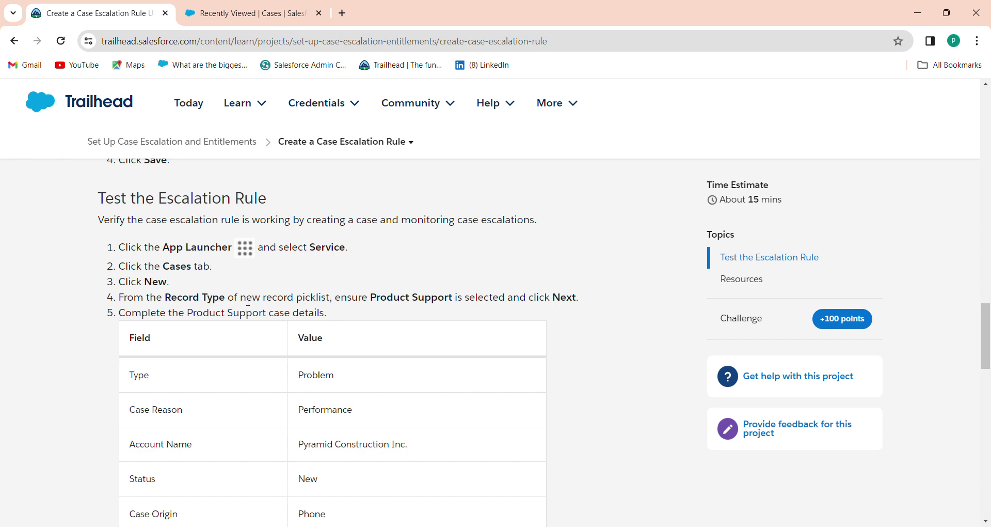
click(288, 8)
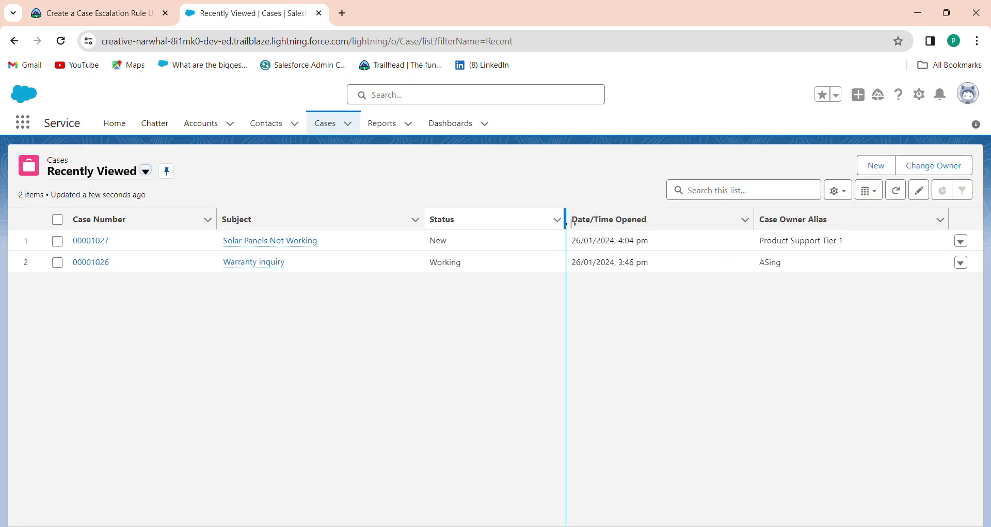
click(101, 11)
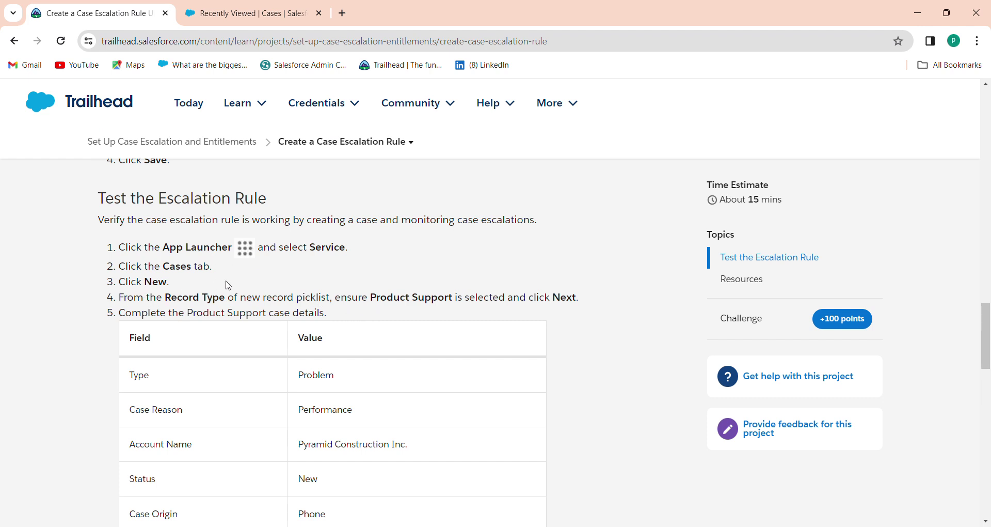
click(248, 12)
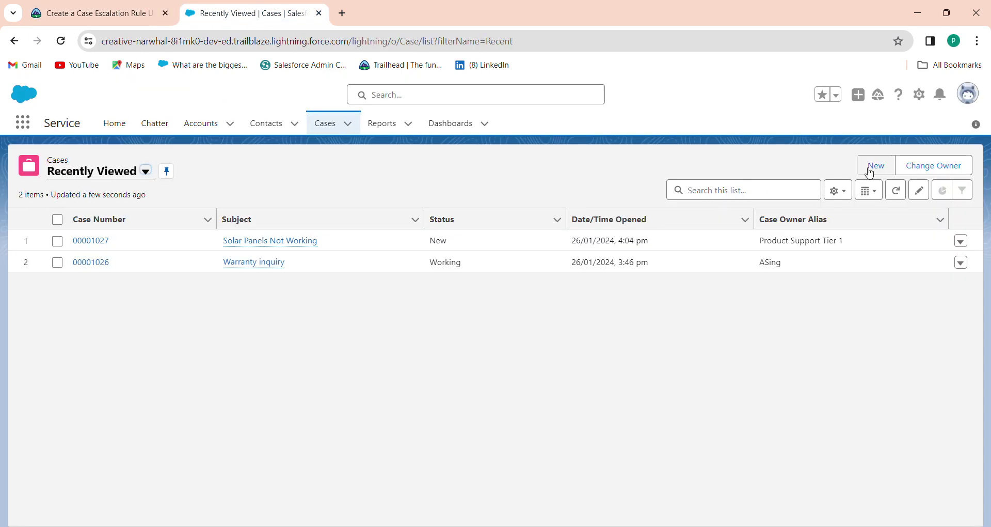
click(877, 167)
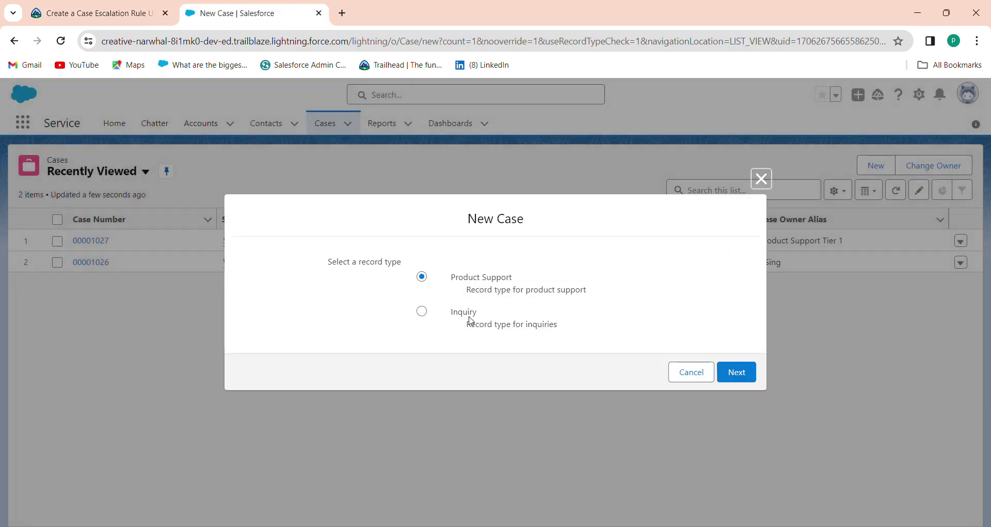
click(742, 373)
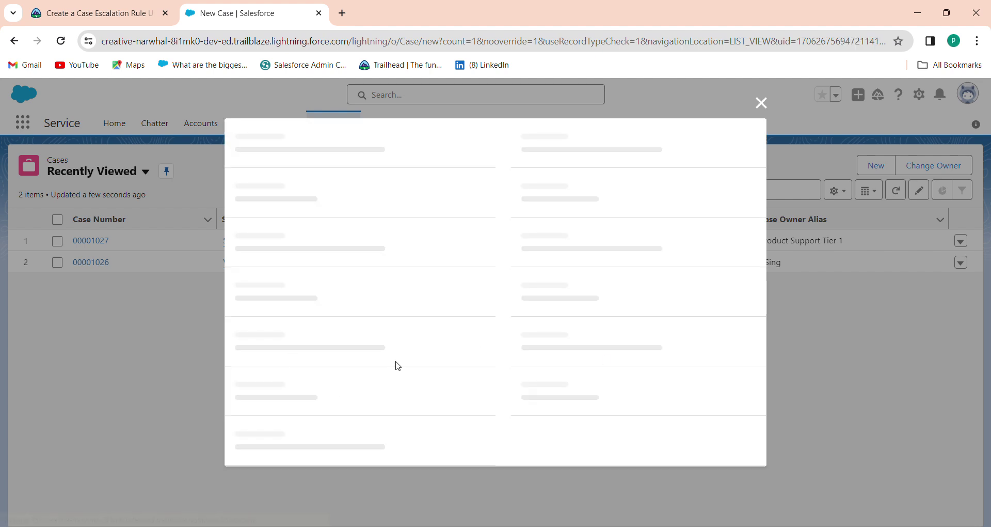
Consult the case details on Trailhead and set the new case's Type to Problem and Case Reason to Performance.
mouse_move(105, 14)
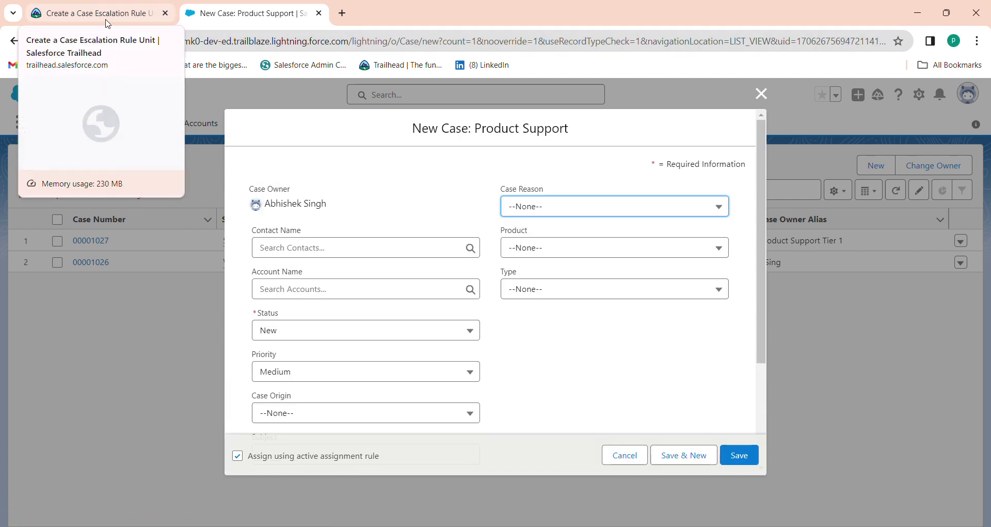
click(105, 16)
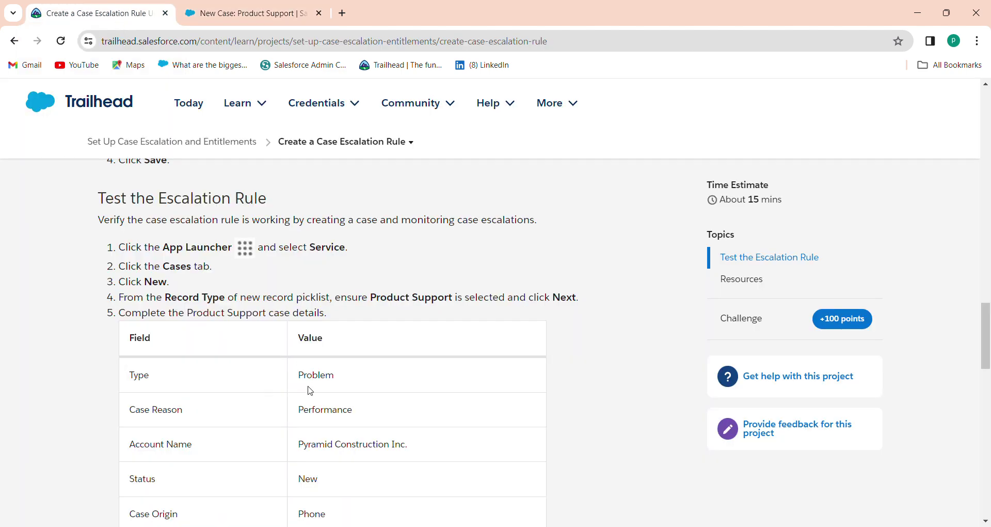
click(248, 13)
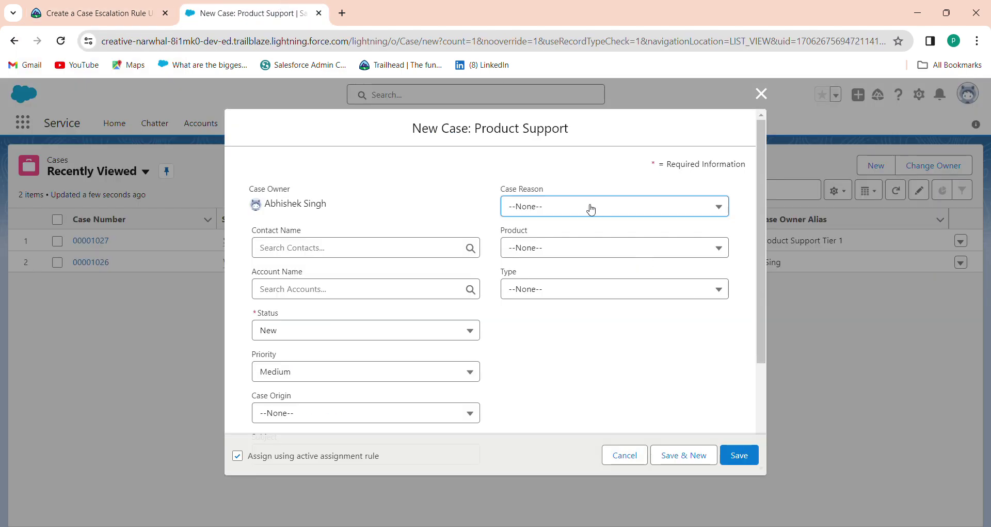
click(597, 290)
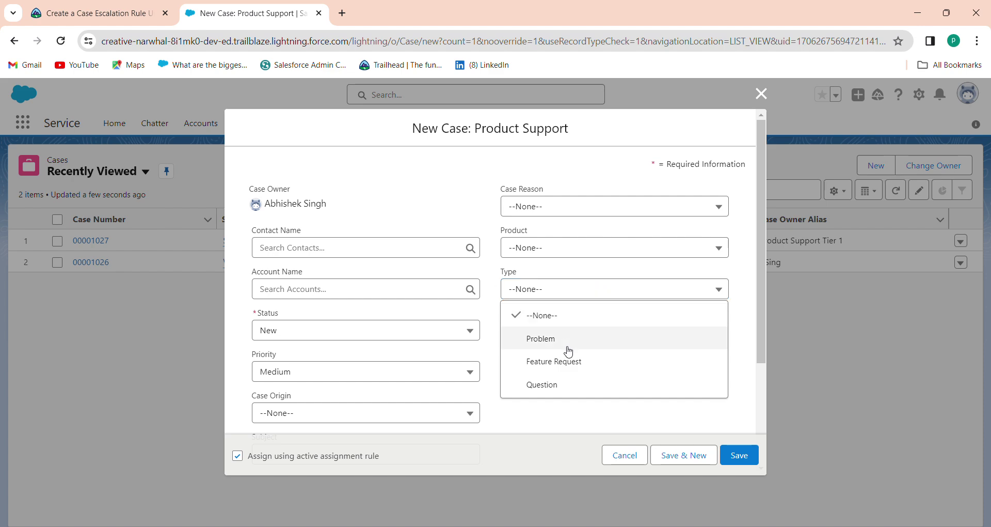
click(567, 348)
click(557, 206)
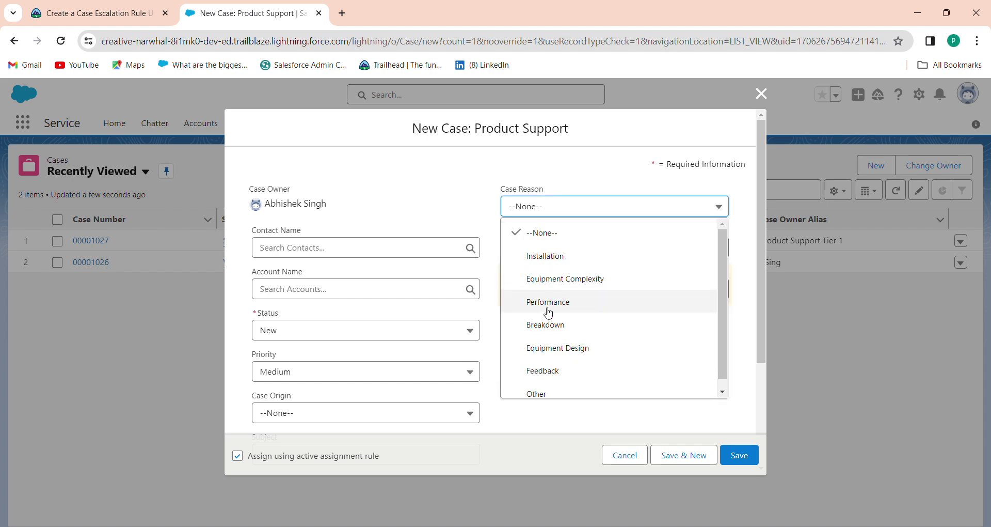
click(549, 313)
Copy the account name from the Trailhead case details and set the new case's Account Name to Pyramid Construction Inc.
click(123, 6)
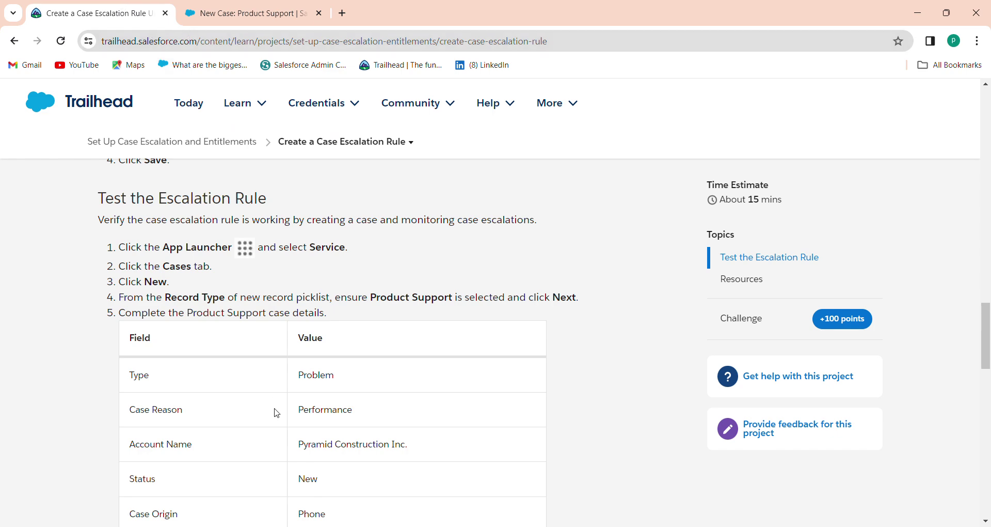
drag(297, 446, 432, 449)
key(ctrl+c)
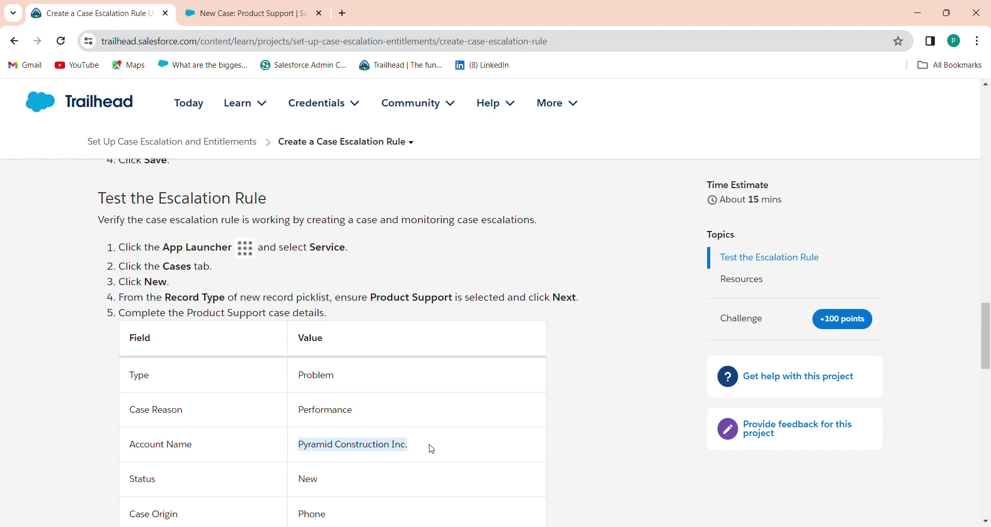
click(212, 7)
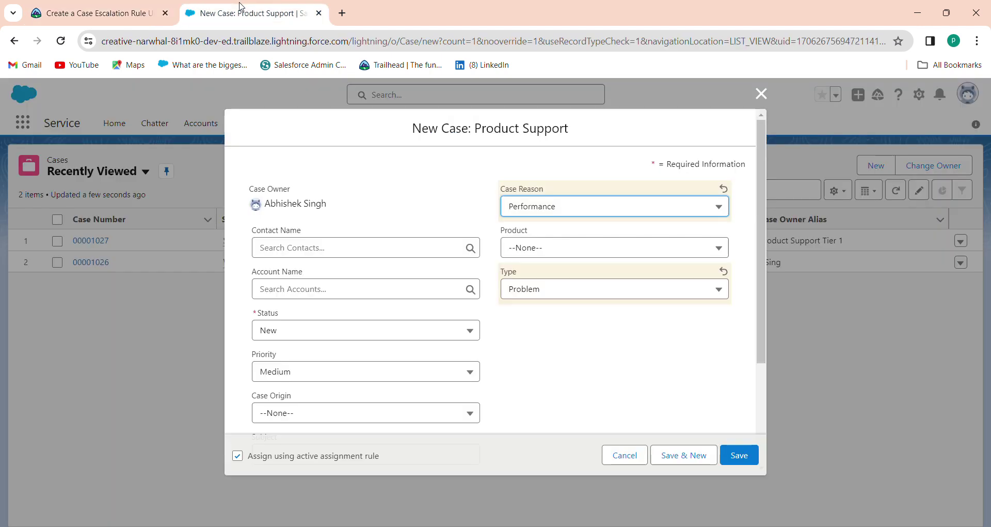
click(288, 292)
key(ctrl+v)
click(376, 334)
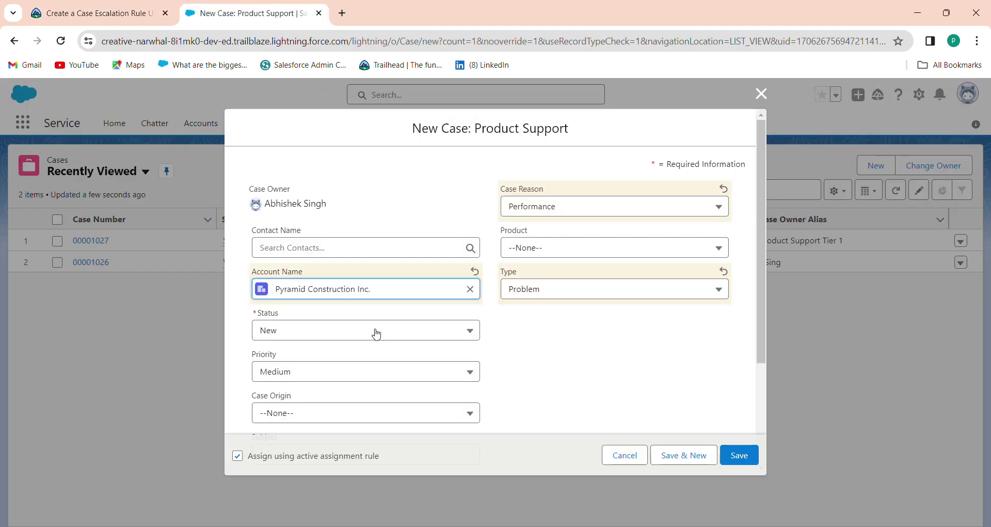
Check the remaining case details on Trailhead and set the new case's Case Origin to Phone.
click(105, 9)
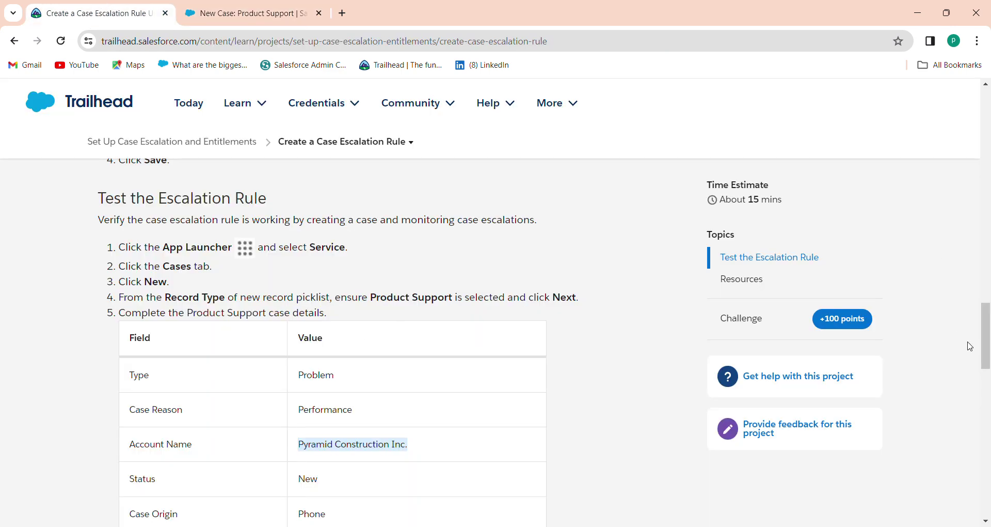
drag(987, 347, 988, 386)
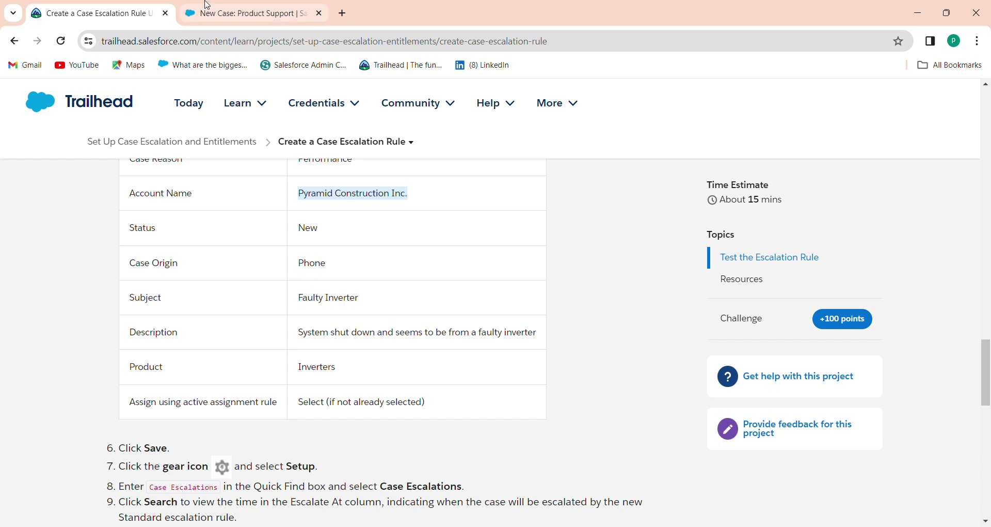
click(251, 8)
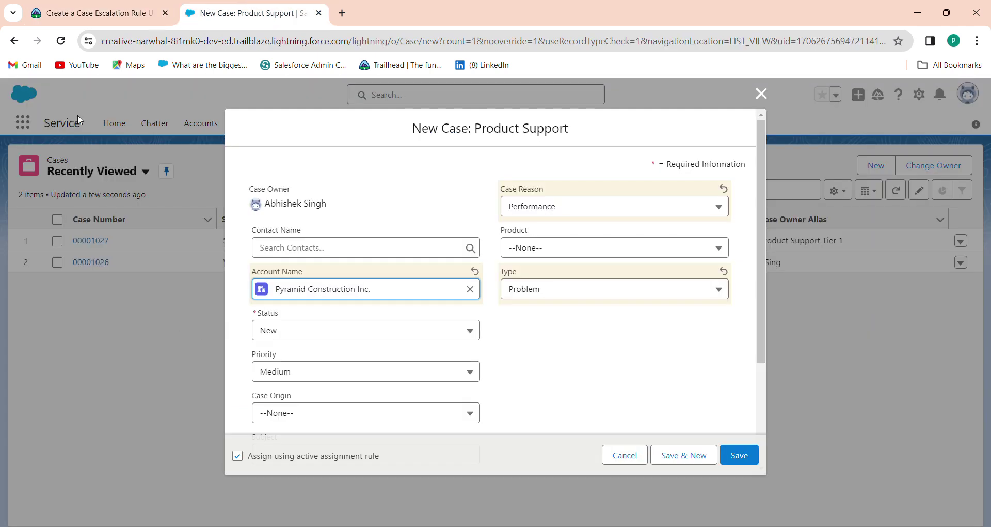
click(276, 418)
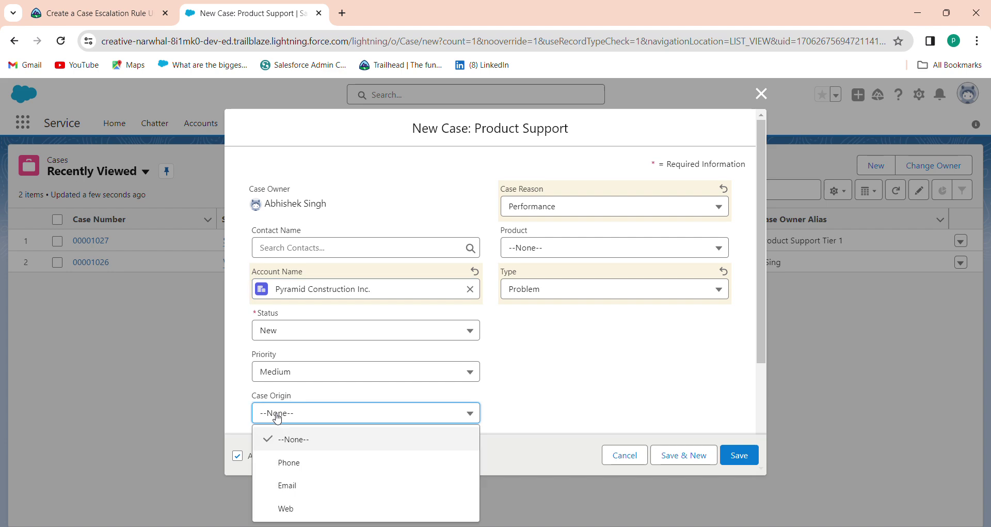
click(295, 467)
Copy the subject from the Trailhead case details and enter Faulty Inverter as the new case's Subject.
click(44, 5)
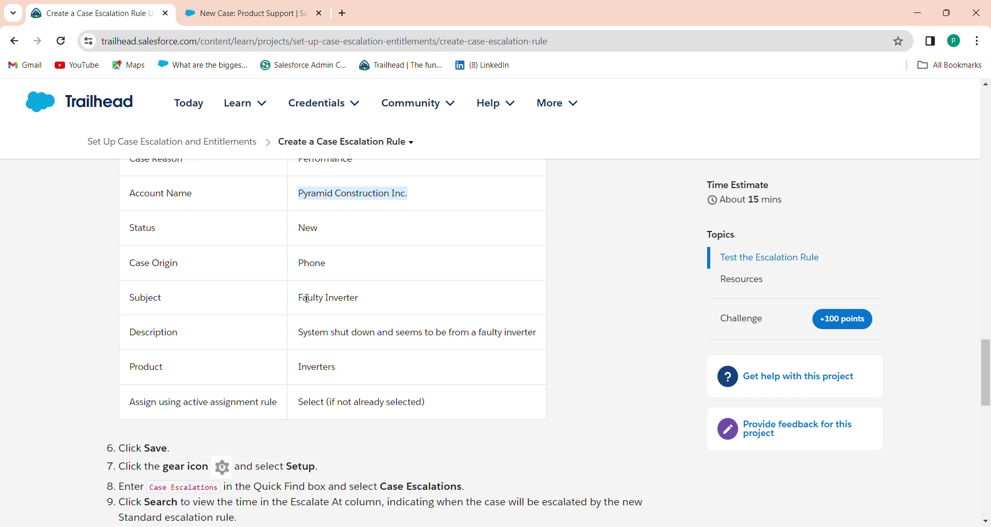
drag(302, 298, 389, 302)
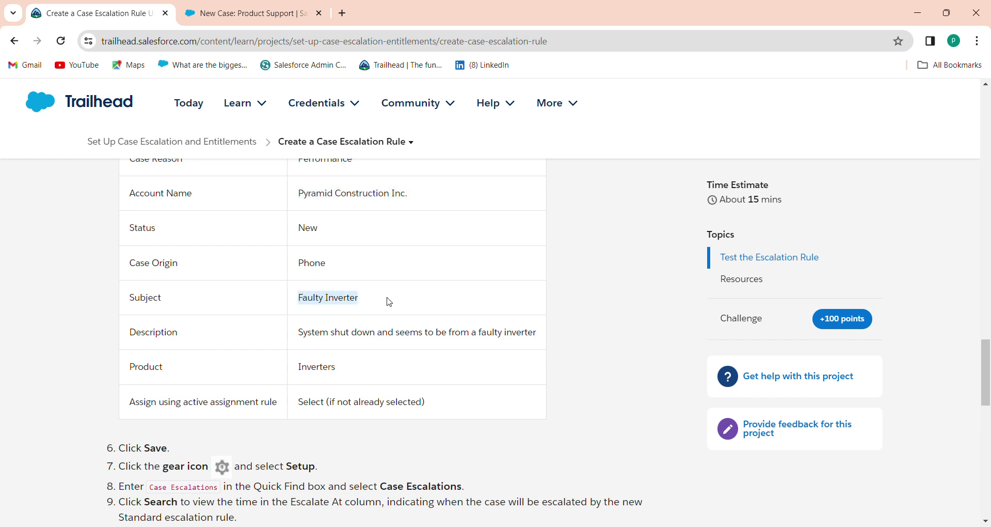
click(294, 14)
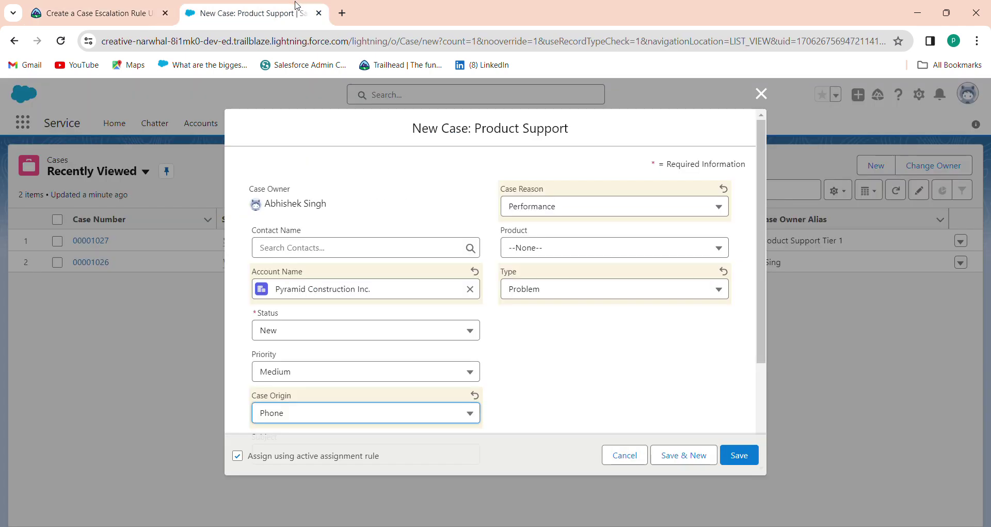
drag(761, 351, 764, 426)
click(296, 339)
text(Faulty Inverter)
Copy the Trailhead description "System shut down and seems to be from a faulty inverter" into the new case's Description.
click(127, 7)
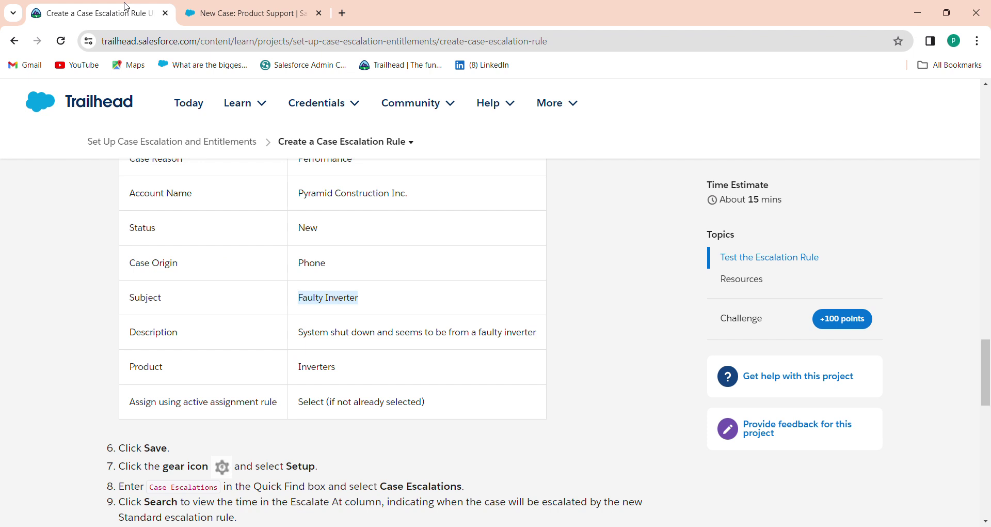
drag(299, 333, 545, 347)
key(ctrl+c)
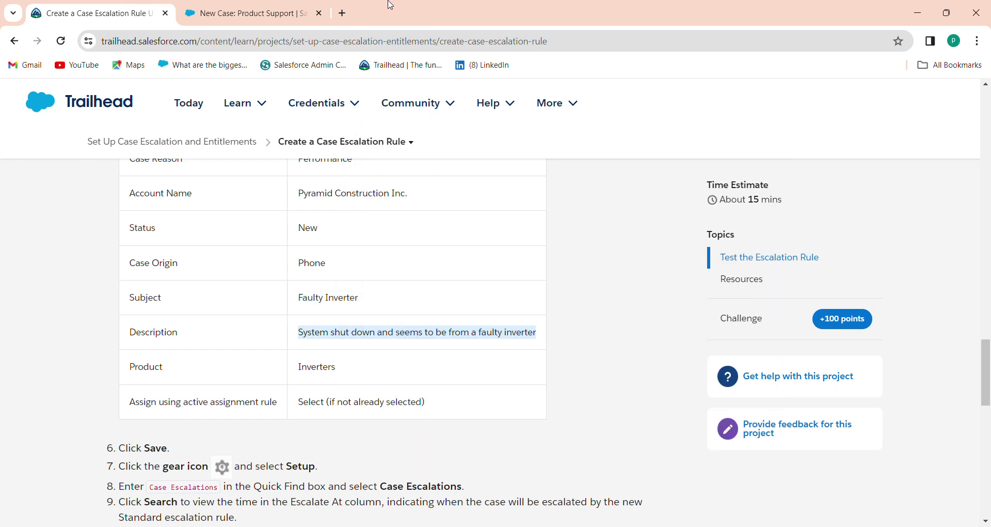
click(201, 7)
click(293, 388)
key(ctrl+v)
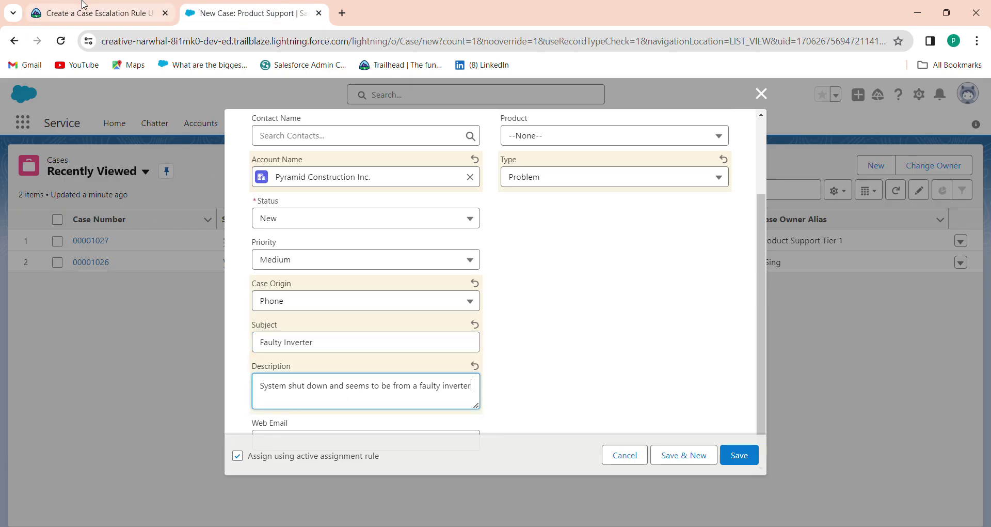
Look up the product in the Trailhead case details and set the new case's Product to Inverters.
click(93, 13)
drag(298, 373, 350, 376)
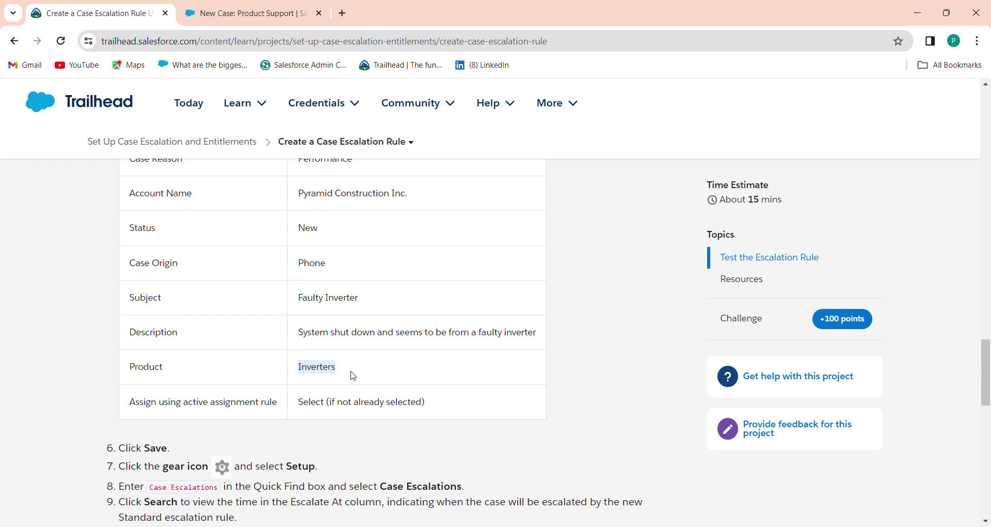
click(210, 6)
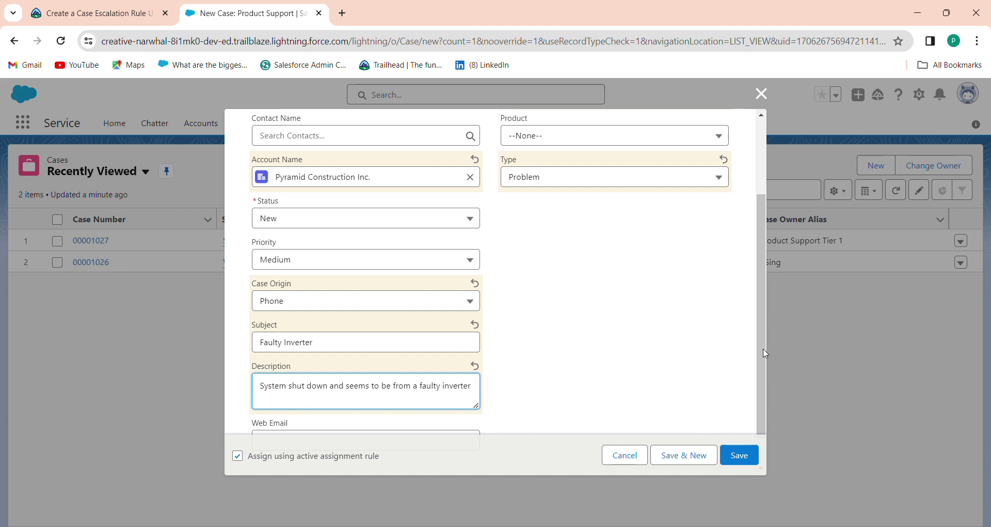
click(582, 137)
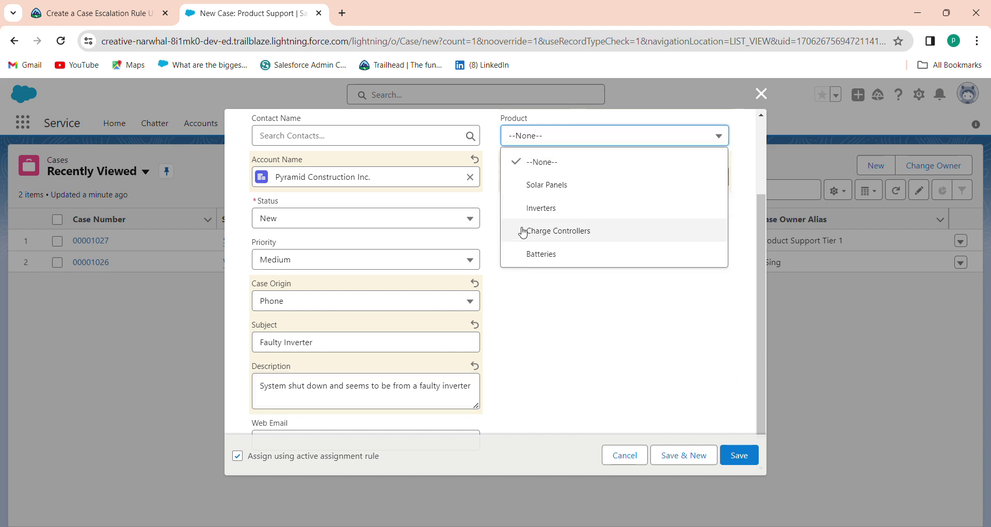
click(554, 209)
Compare the completed form with the Trailhead case details, including the active assignment rule option, and save the new case.
click(93, 13)
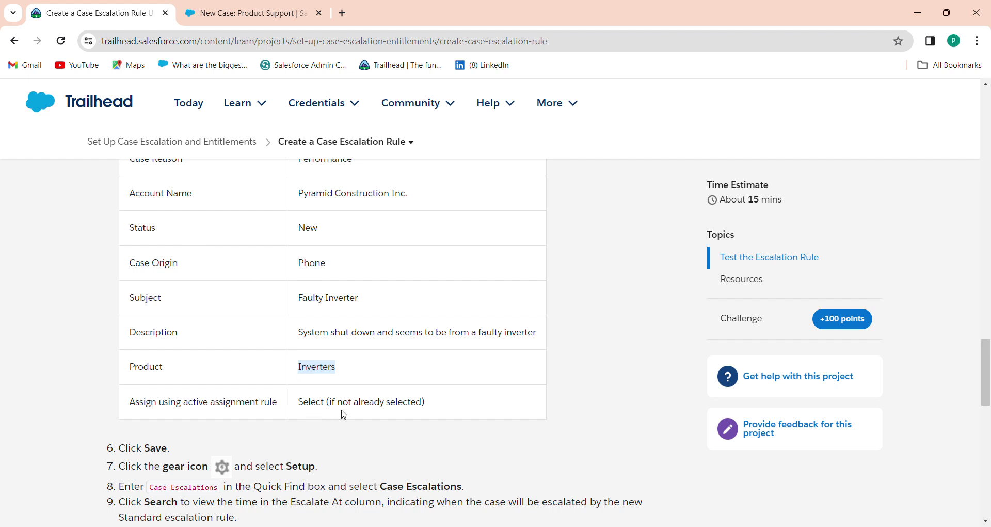
click(240, 6)
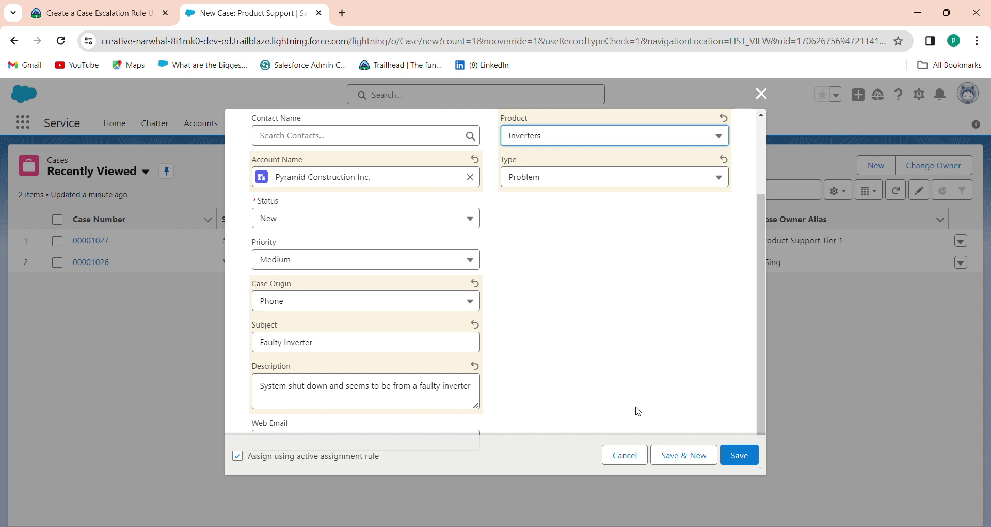
scroll(763, 428, down, 1)
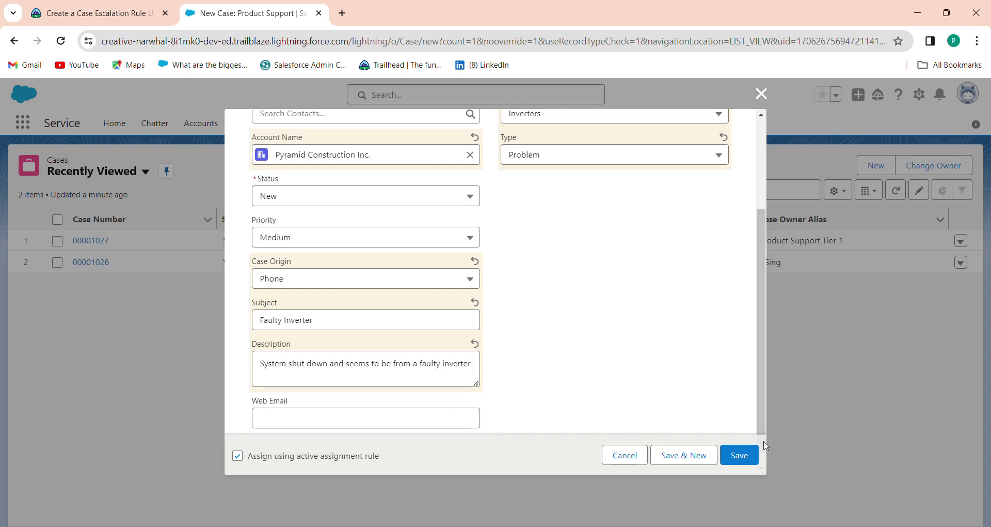
click(55, 6)
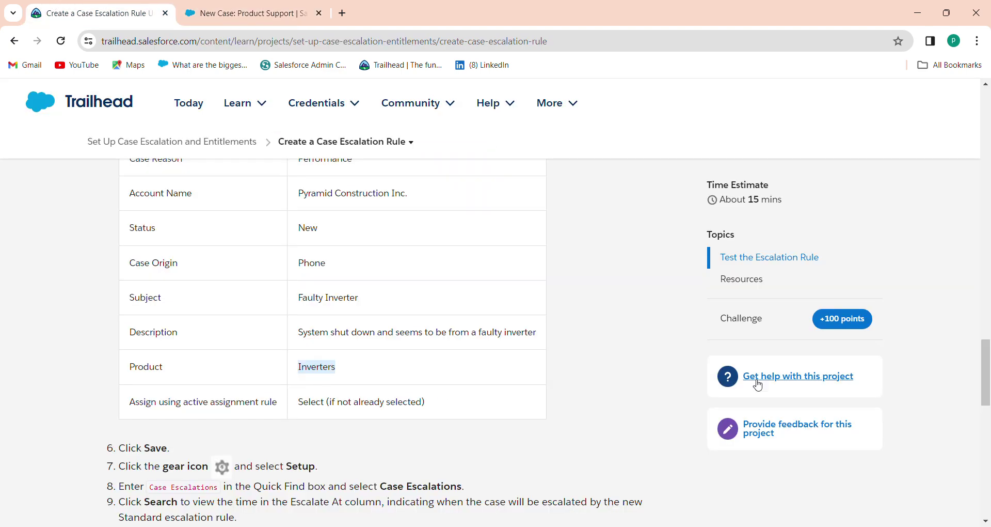
drag(988, 356, 989, 383)
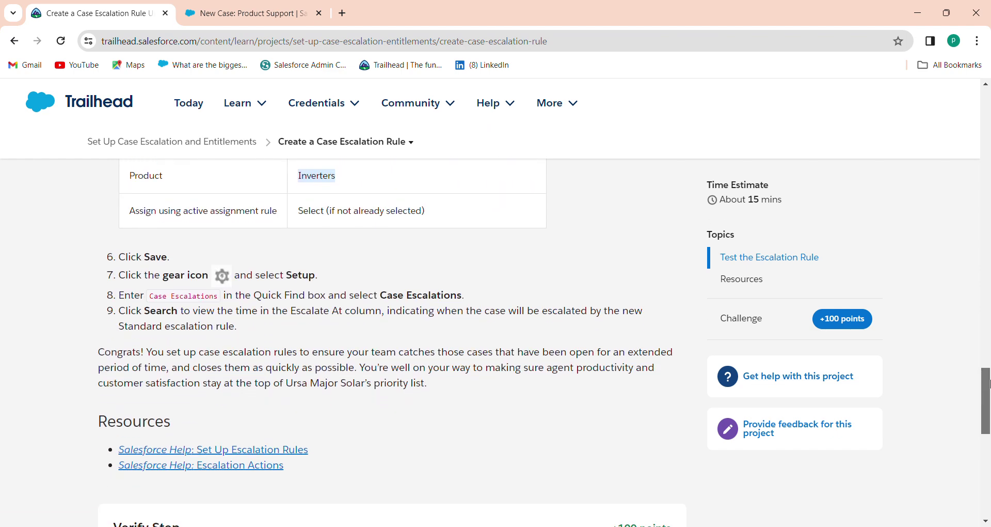
click(248, 13)
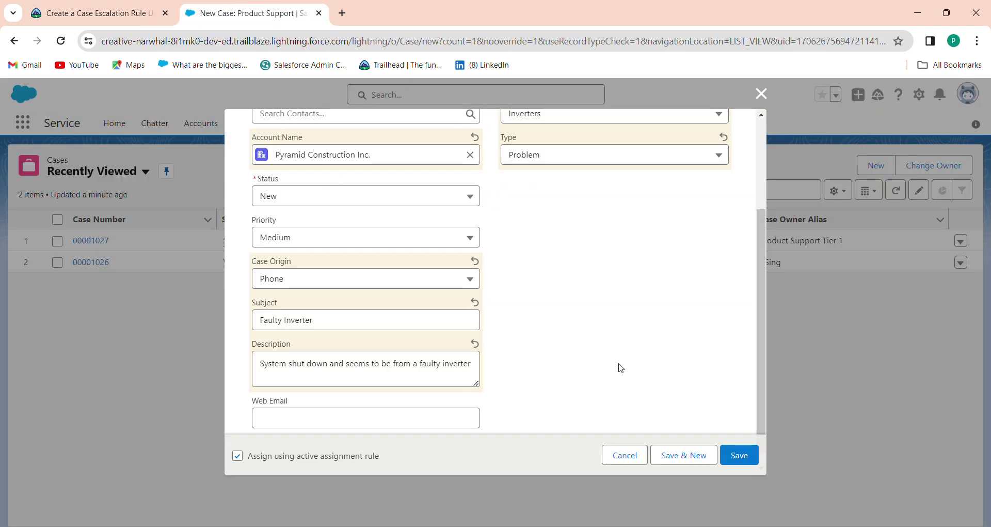
click(96, 11)
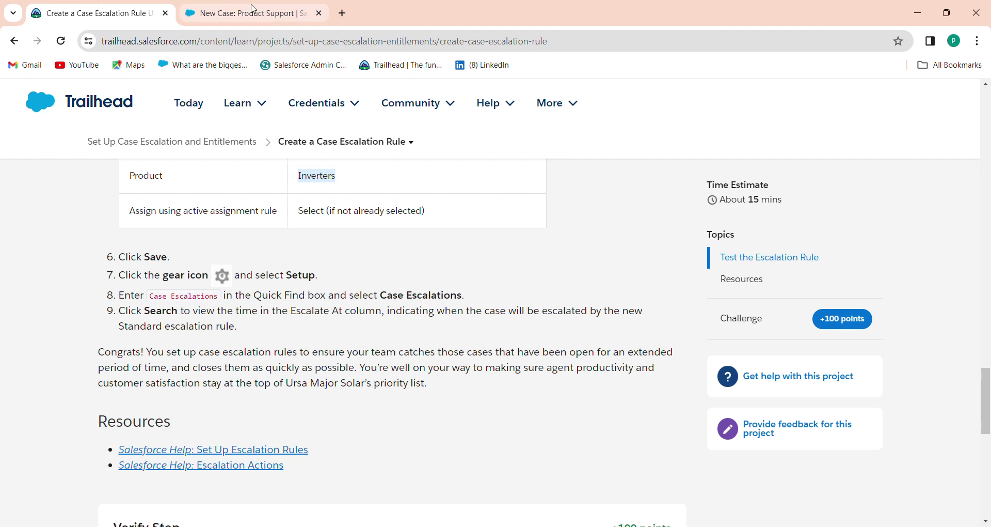
click(257, 10)
click(743, 455)
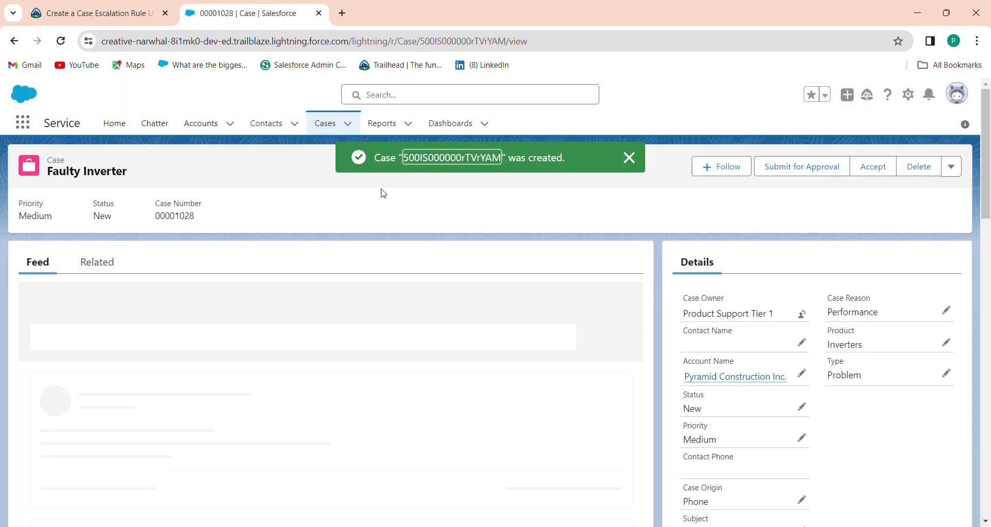
Recheck the Trailhead instructions and open the Case Escalations page in Salesforce Setup by searching for "case esca".
click(114, 6)
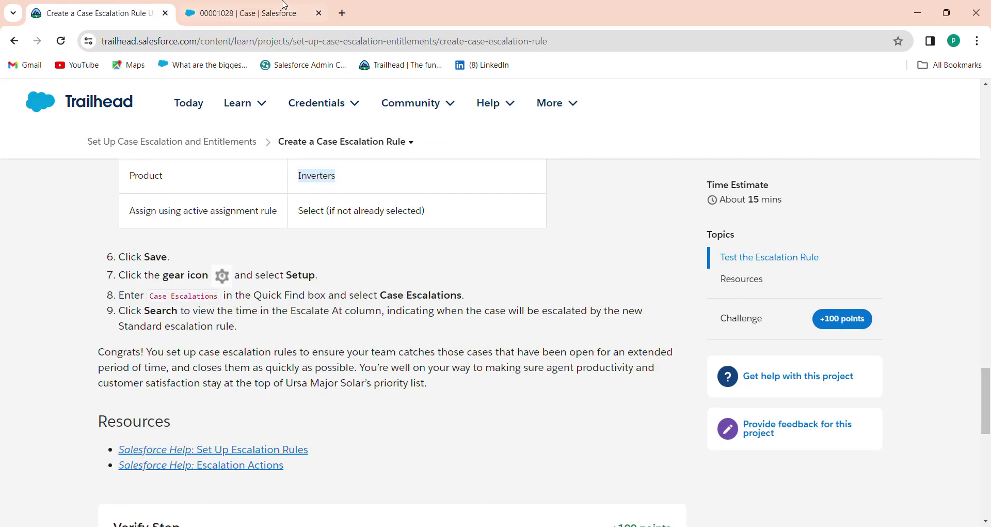
click(242, 7)
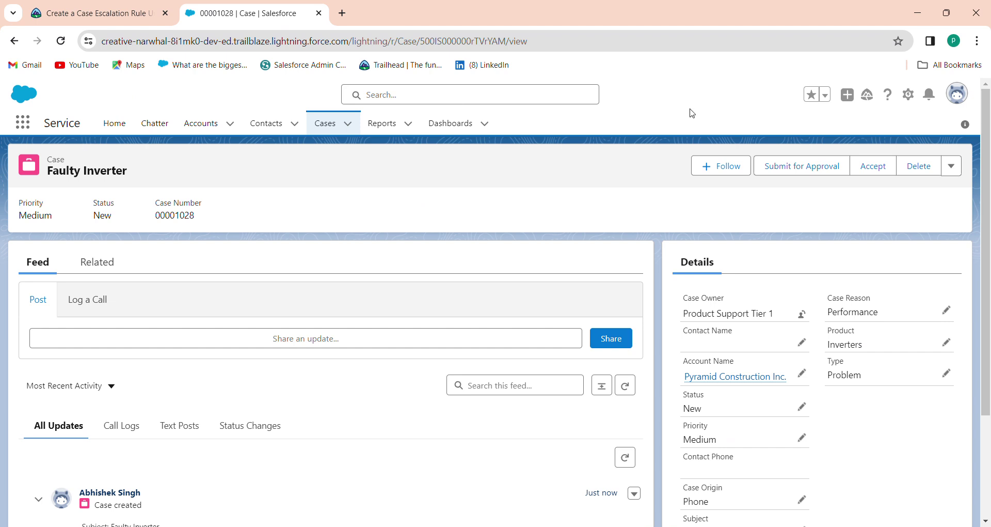
click(857, 129)
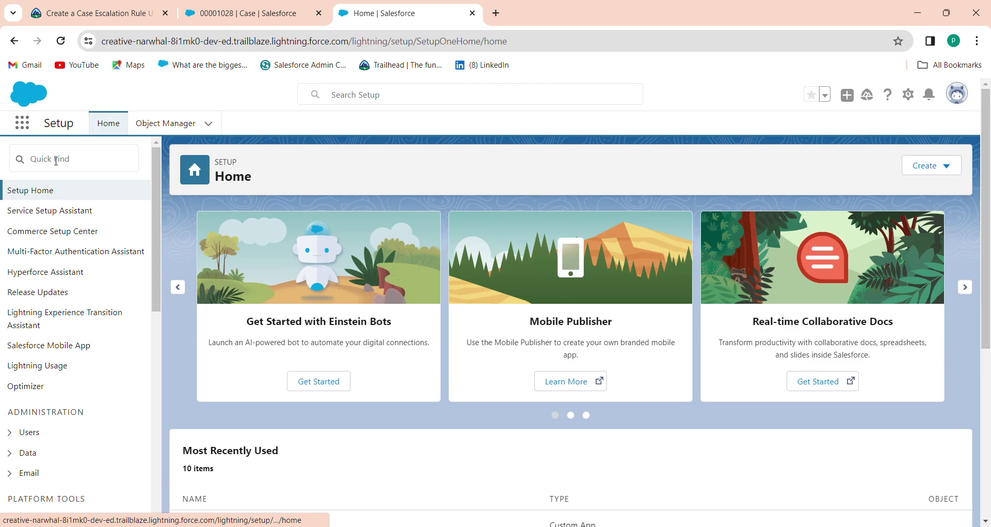
click(57, 161)
text(ca)
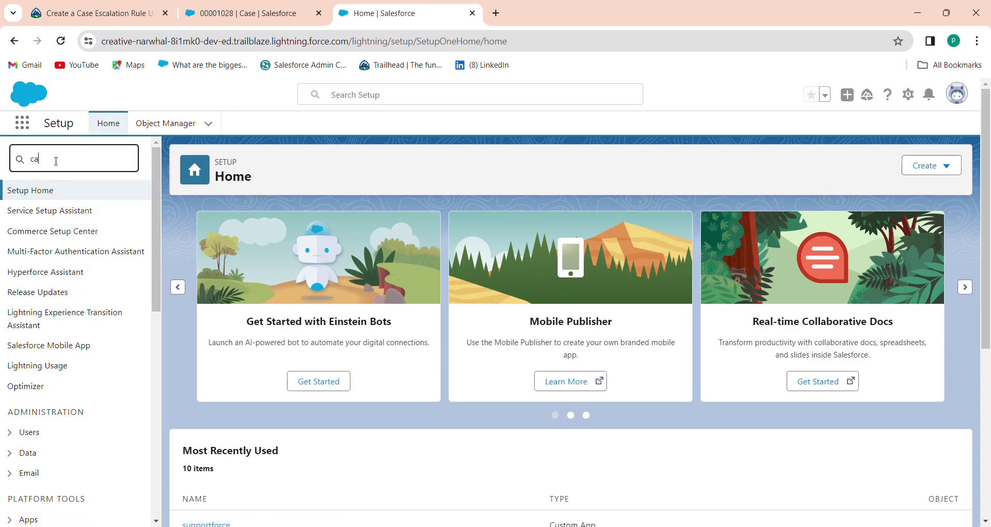
text(se esca)
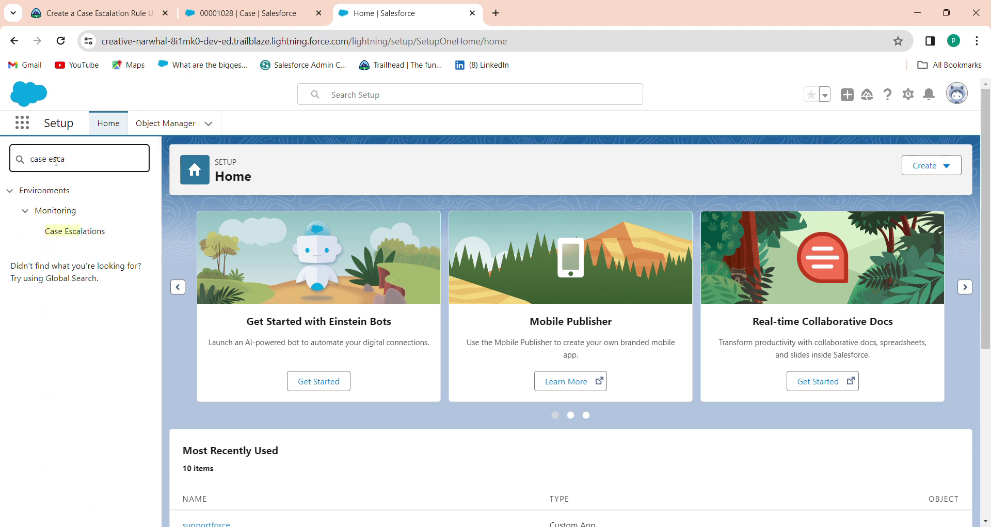
click(68, 231)
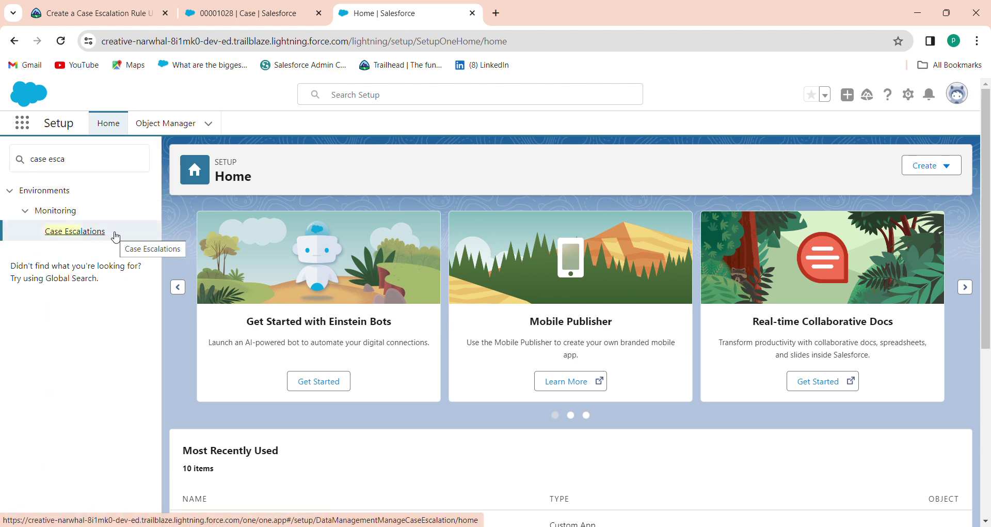
Read the final Trailhead instructions, revisit the Faulty Inverter case, and examine the filter fields available on the Case Escalations page.
click(85, 7)
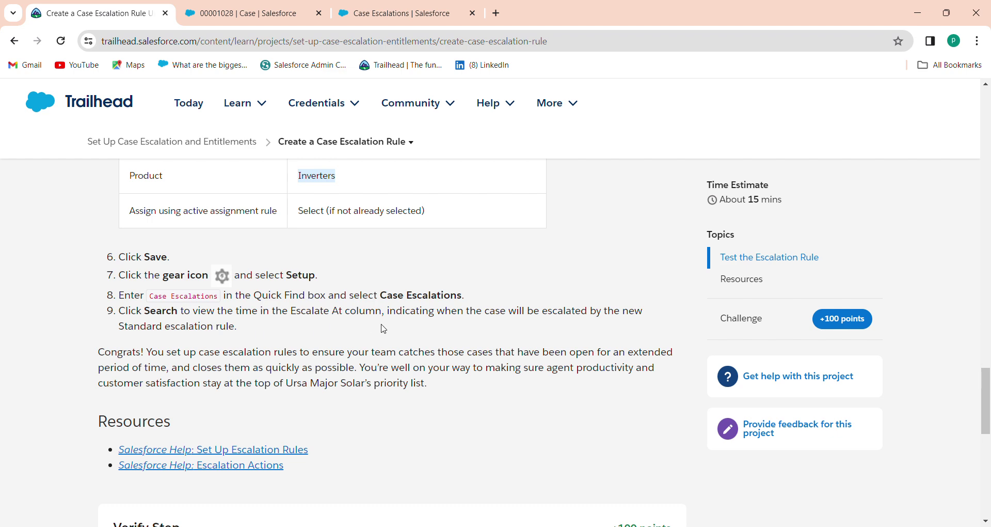
click(285, 7)
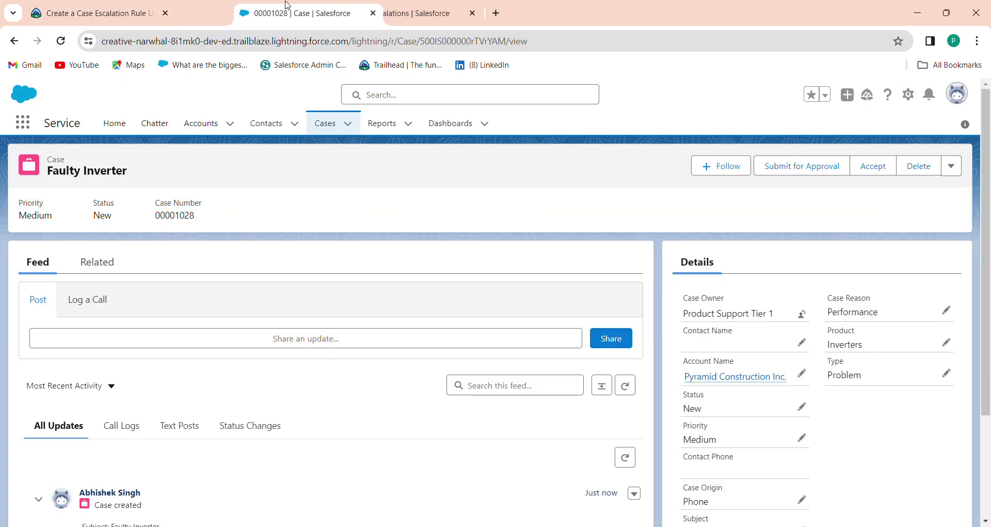
click(349, 16)
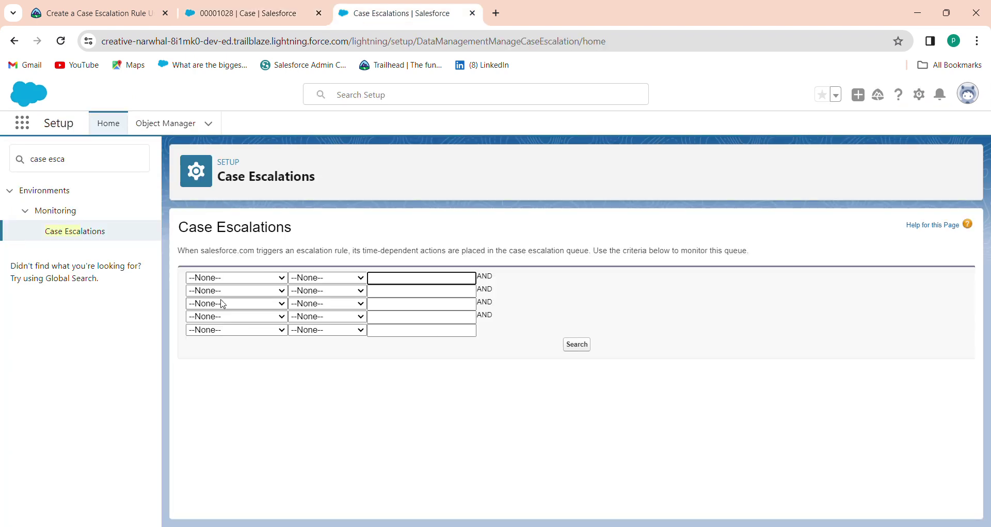
click(243, 280)
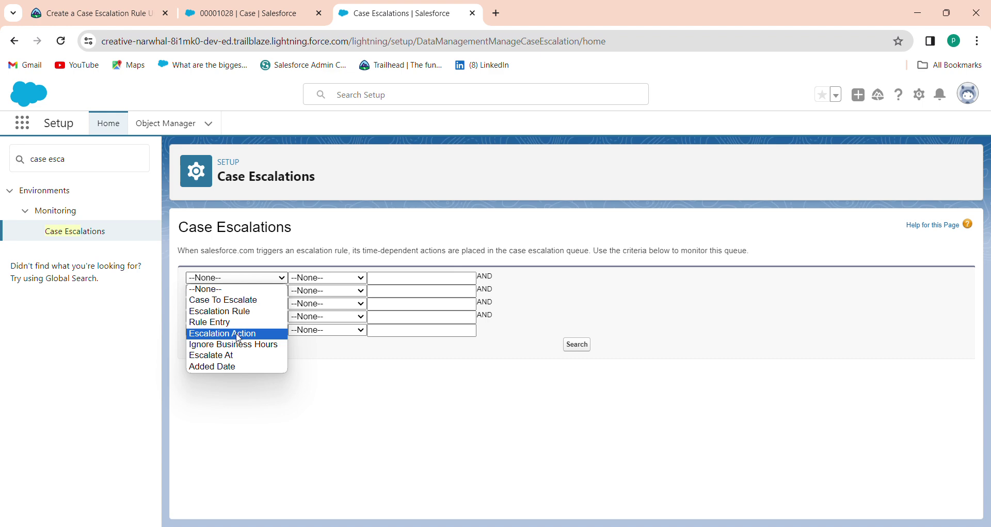
click(273, 393)
Recheck the Trailhead instructions and search the case escalation queue with all filter criteria left at None.
click(69, 7)
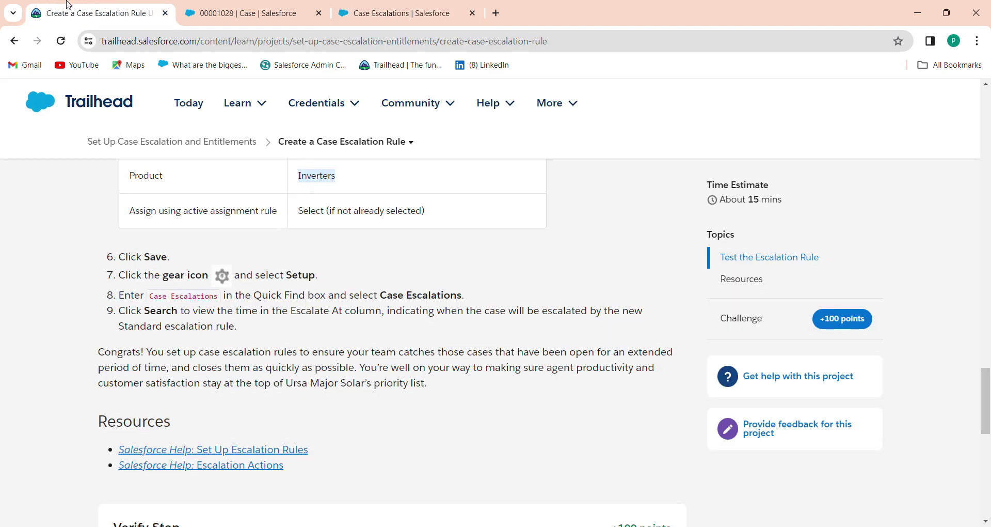
mouse_move(294, 183)
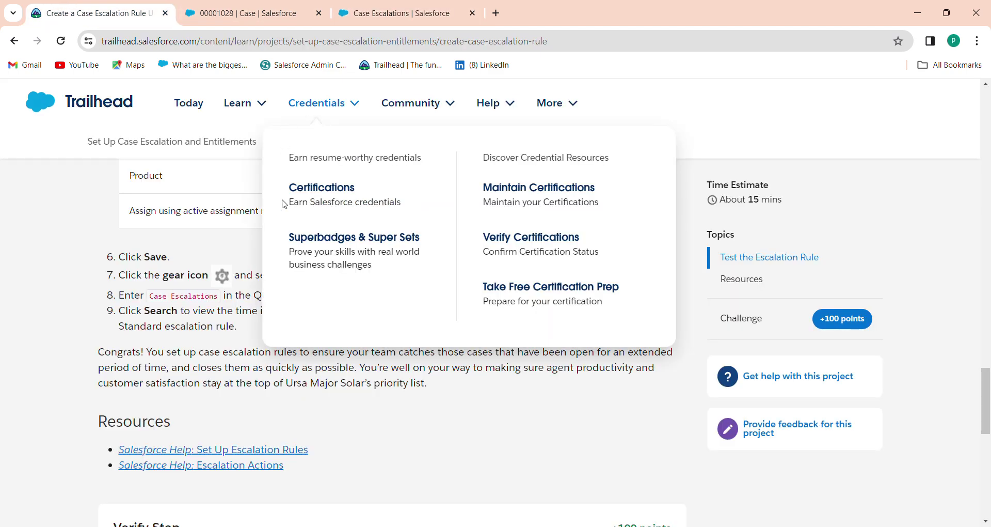
click(362, 13)
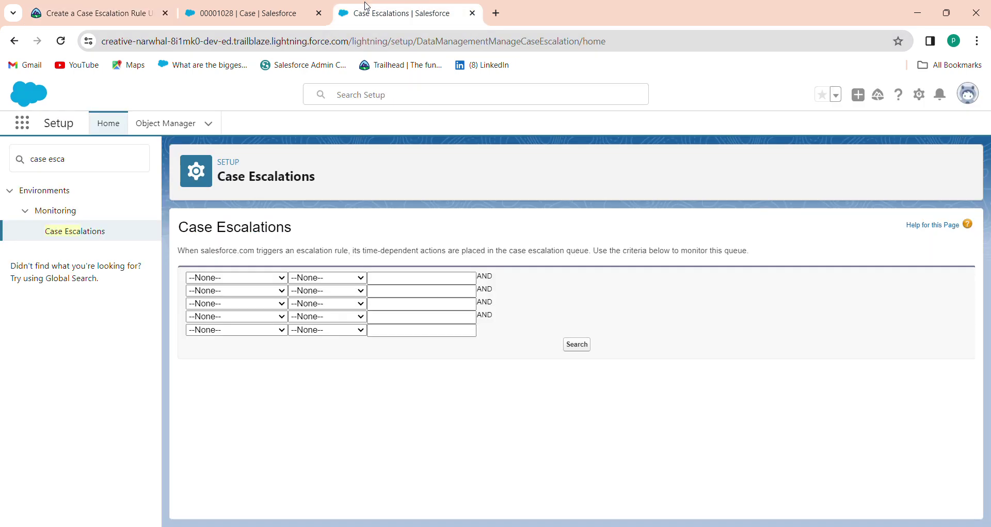
click(243, 278)
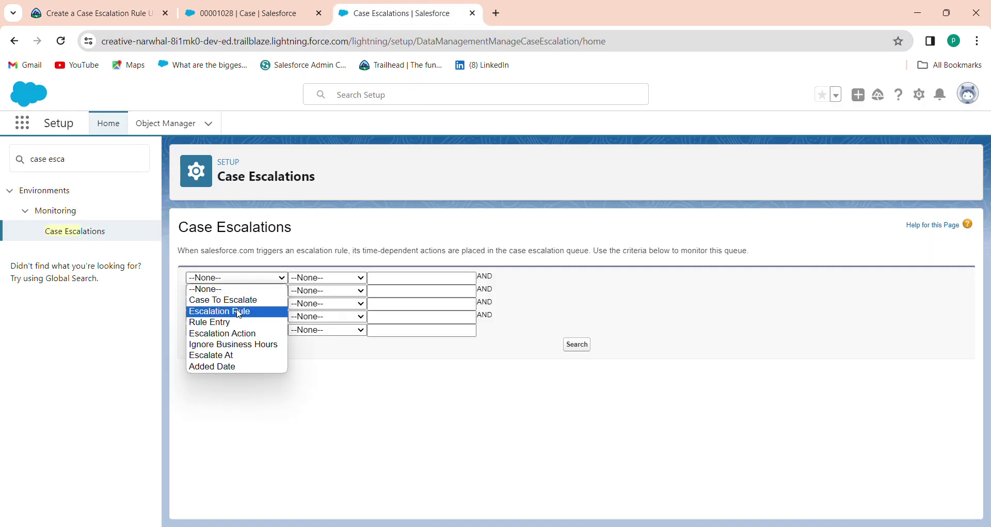
click(389, 430)
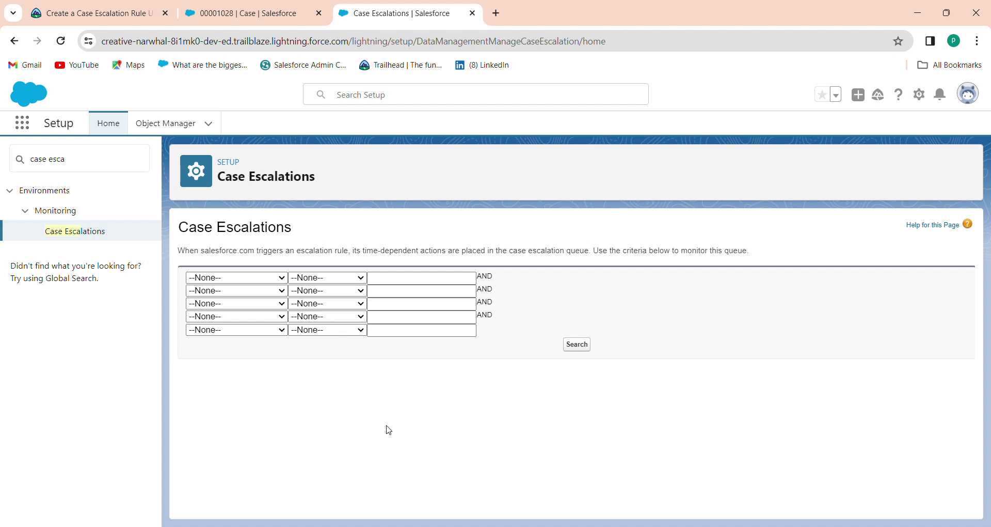
click(574, 343)
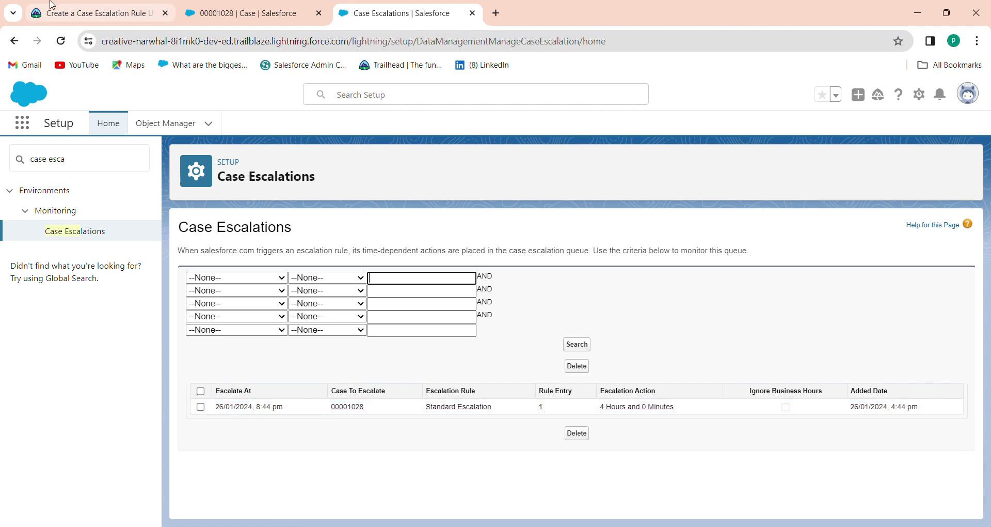
Compare the listed case escalation with the Trailhead instruction about the Escalate At time and the Standard escalation rule.
click(77, 10)
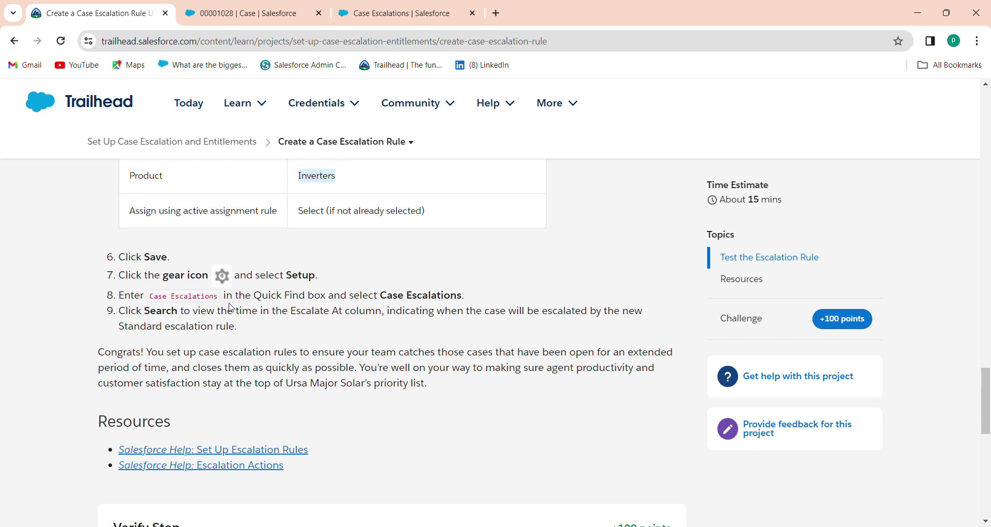
click(363, 9)
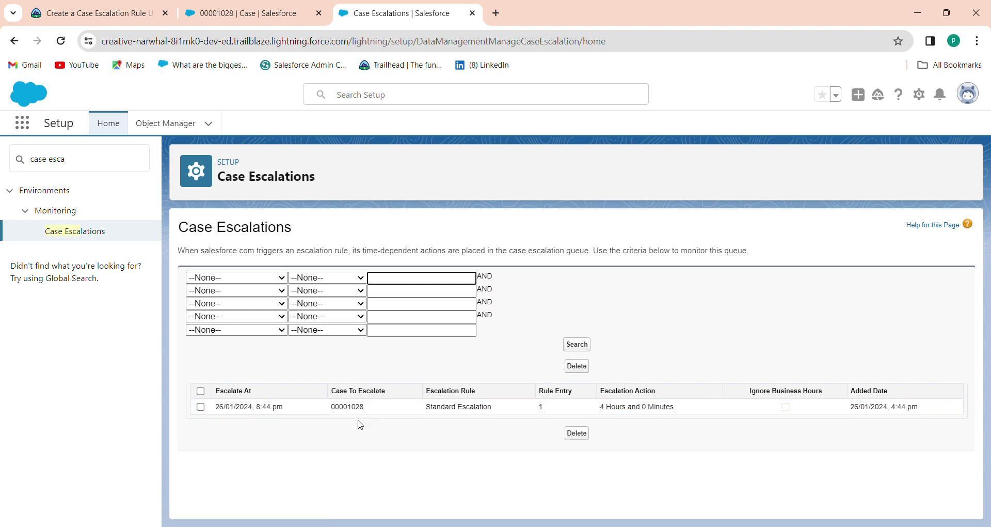
click(201, 391)
click(201, 391)
Return to the Trailhead project page and submit the Create a Case Escalation Rule step for verification to earn 100 points.
click(103, 13)
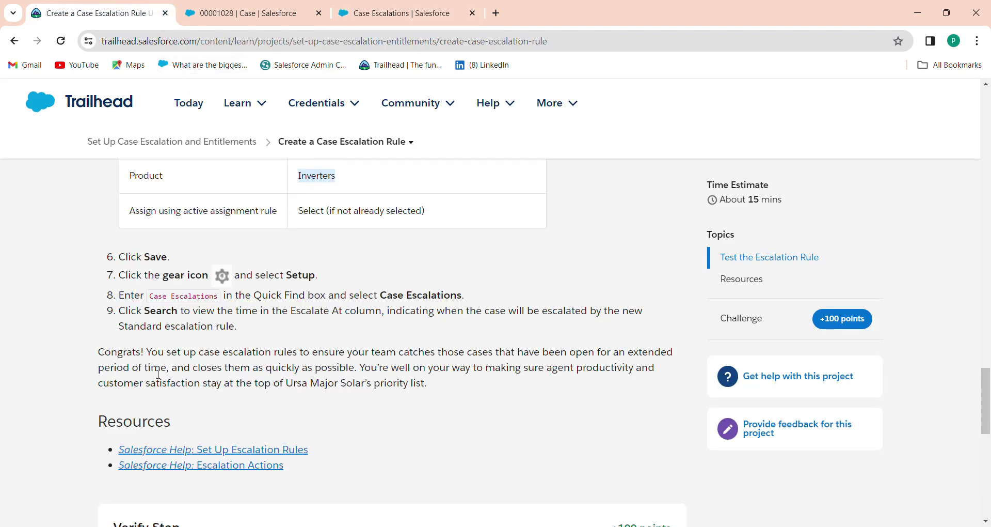
drag(989, 400, 989, 460)
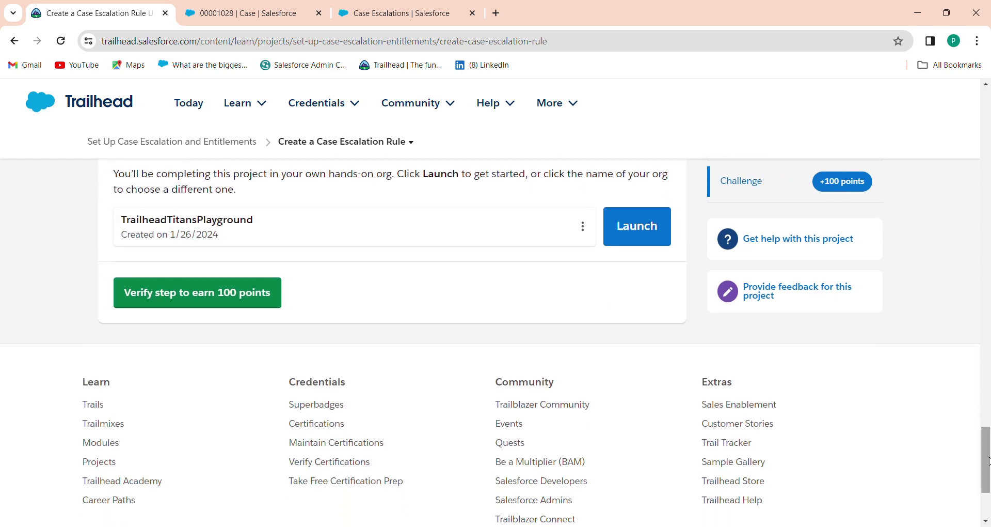
click(256, 295)
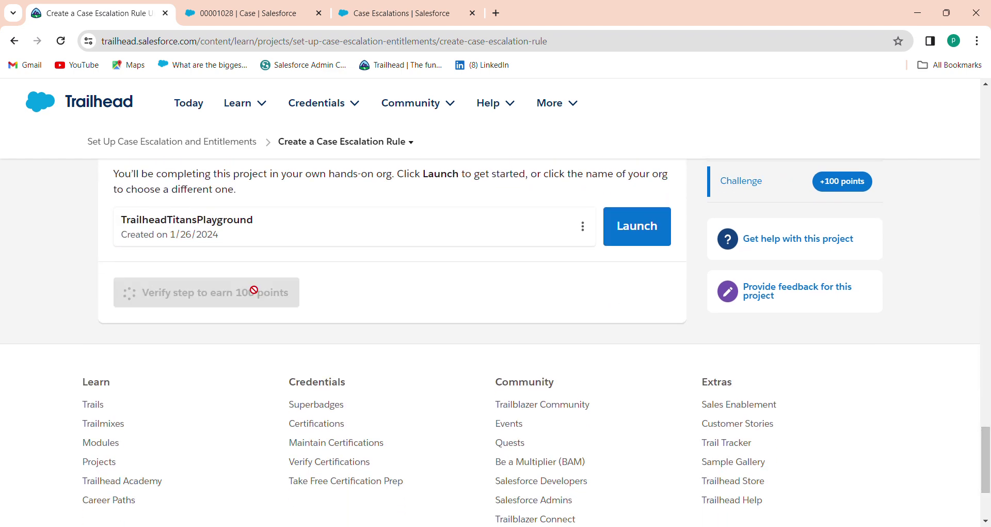